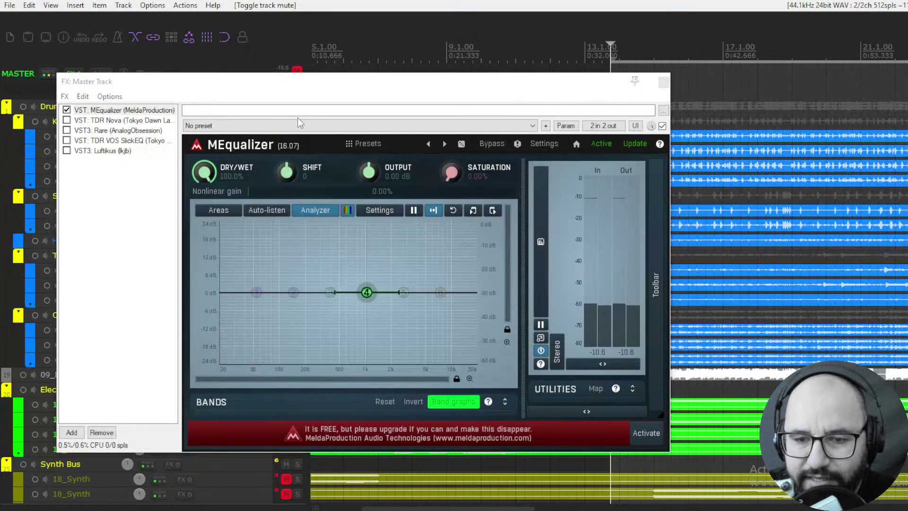
- Play the song and shape EQ band 4 into a broader boost of about 2.39 dB at about 1275 Hz
{"action": "key", "text": "space"}
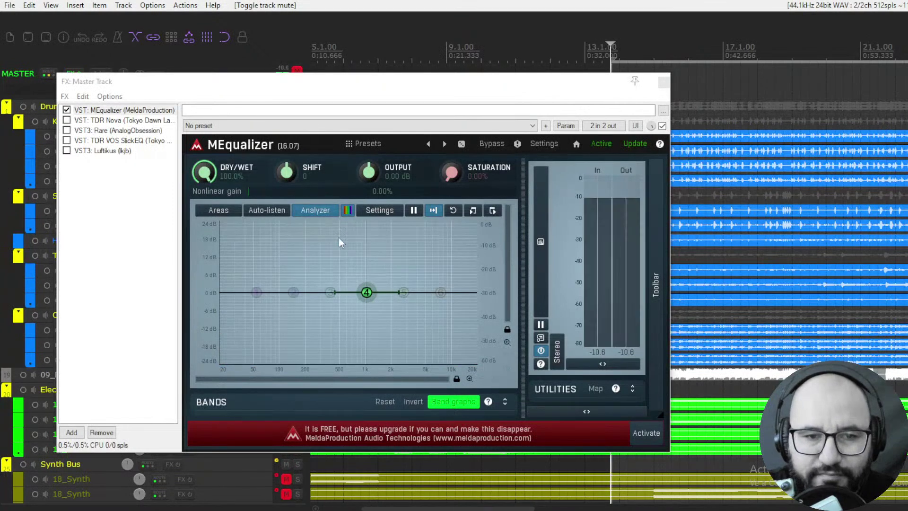
{"action": "mouse_move", "coordinate": [367, 292]}
{"action": "left_mouse_down"}
{"action": "mouse_move", "coordinate": [370, 270]}
{"action": "mouse_move", "coordinate": [370, 299]}
{"action": "mouse_move", "coordinate": [369, 277]}
{"action": "left_mouse_up"}
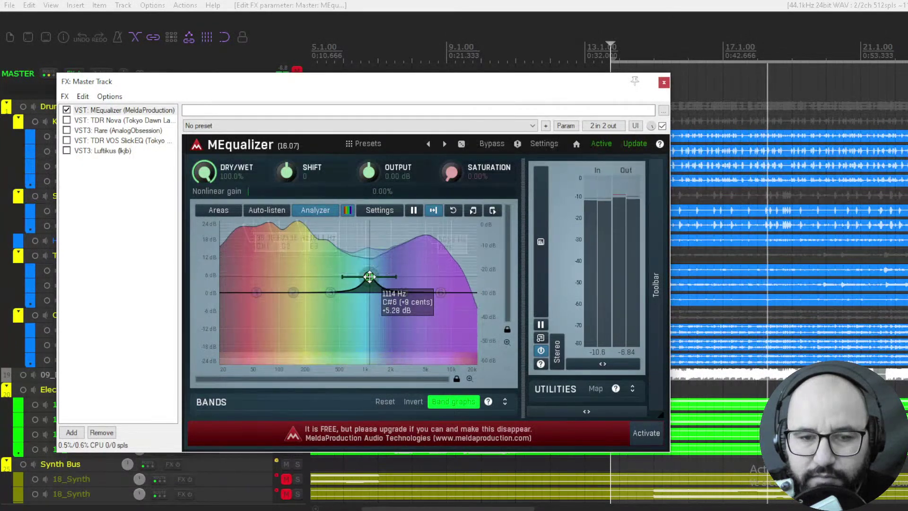
{"action": "scroll", "coordinate": [370, 276], "scroll_direction": "down", "scroll_amount": 3}
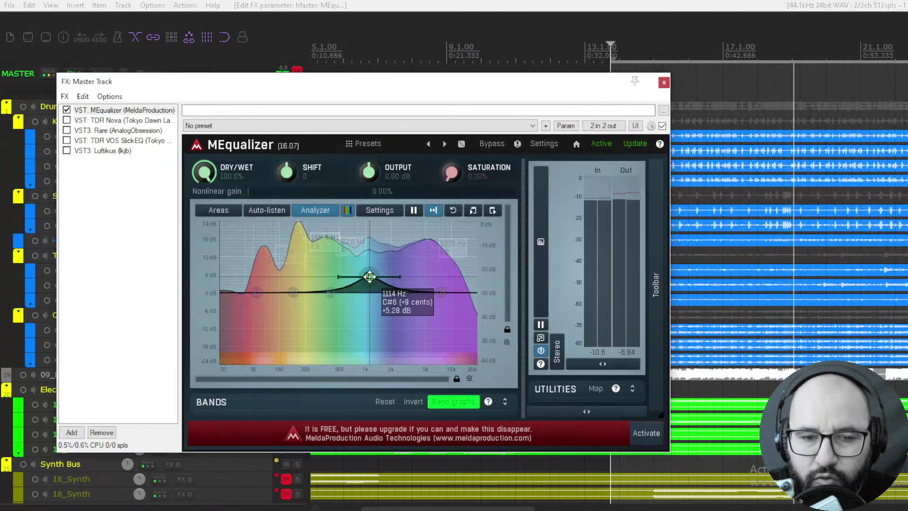
{"action": "mouse_move", "coordinate": [370, 277]}
{"action": "left_mouse_down"}
{"action": "mouse_move", "coordinate": [369, 296]}
{"action": "mouse_move", "coordinate": [372, 237]}
{"action": "mouse_move", "coordinate": [375, 294]}
{"action": "mouse_move", "coordinate": [375, 285]}
{"action": "left_mouse_up"}
- Open band 4's settings and audition the low-pass, high-pass, low-pass 6, band-pass and shelf filter types, returning to Peak
{"action": "double_click", "coordinate": [375, 285]}
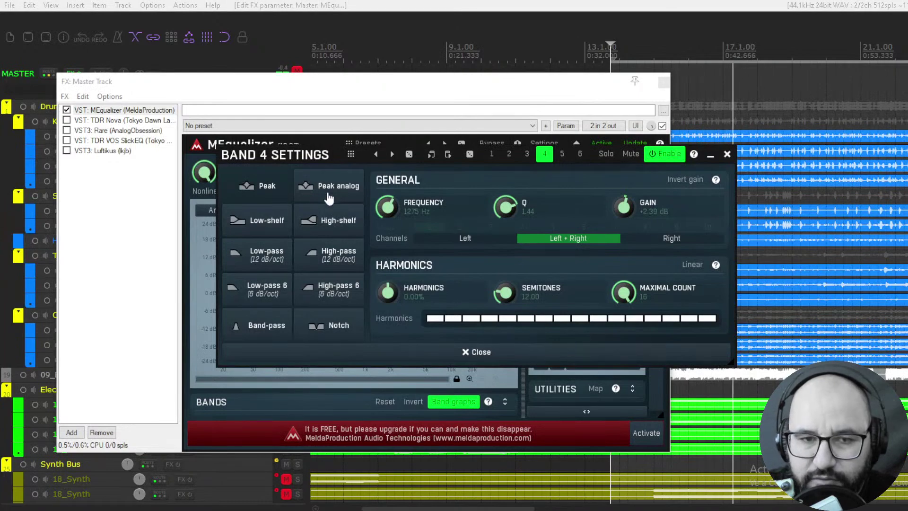
{"action": "left_click_drag", "start_coordinate": [319, 152], "coordinate": [502, 46]}
{"action": "left_click", "coordinate": [450, 147]}
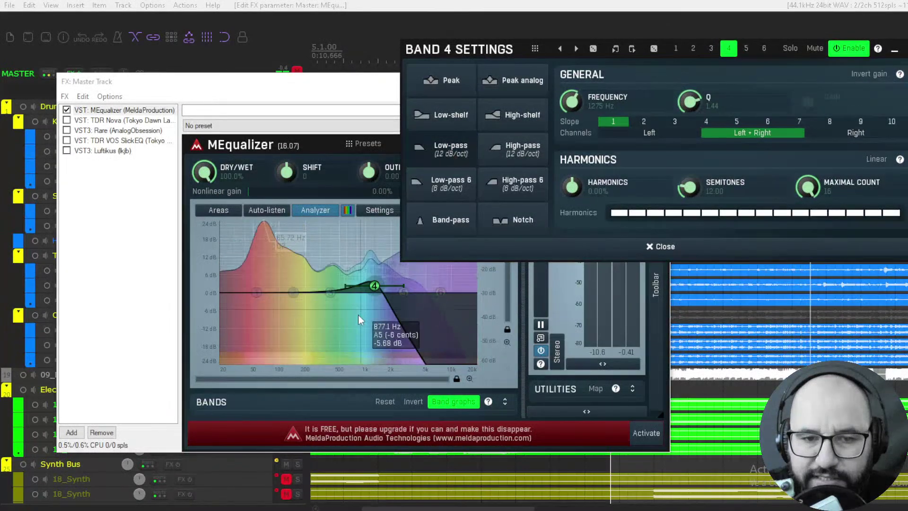
{"action": "left_click", "coordinate": [522, 151]}
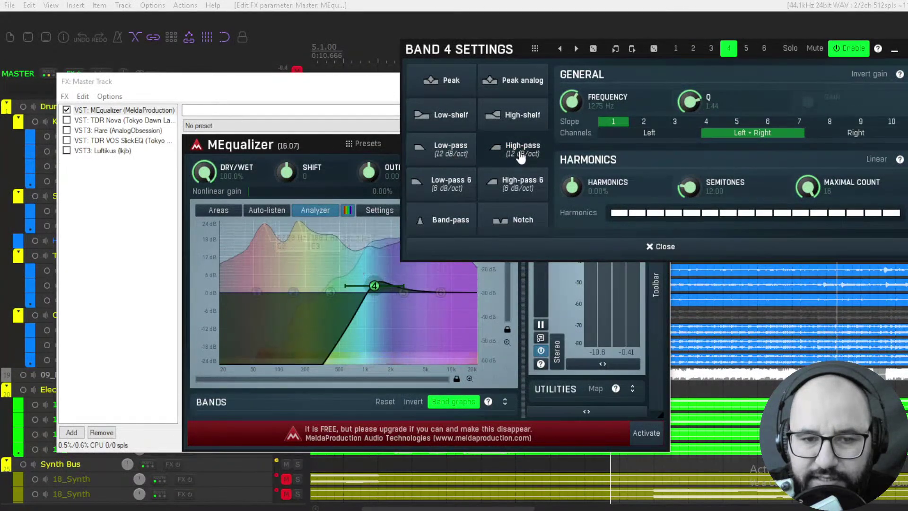
{"action": "left_click", "coordinate": [455, 189]}
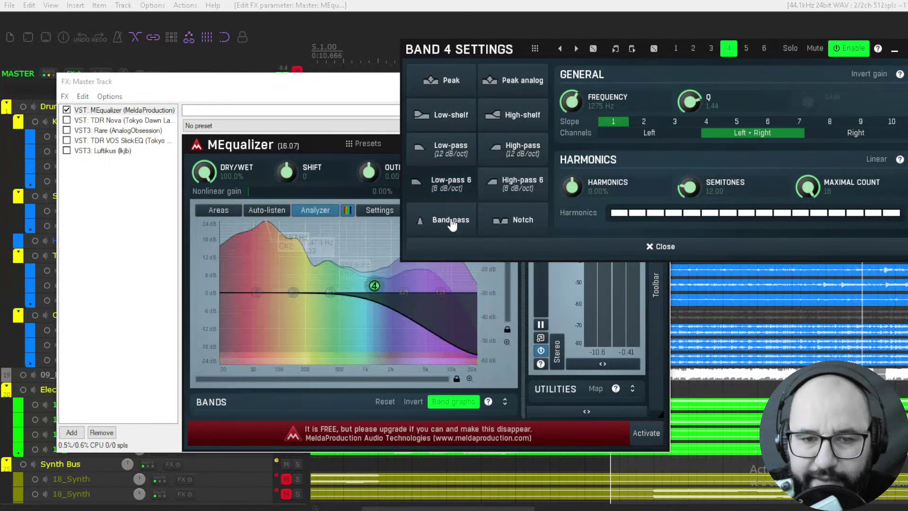
{"action": "left_click", "coordinate": [431, 228]}
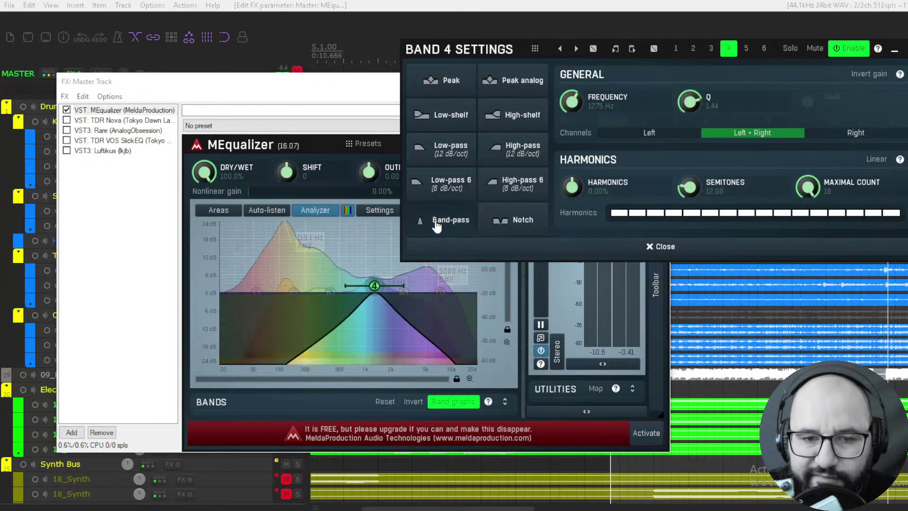
{"action": "left_click", "coordinate": [440, 122]}
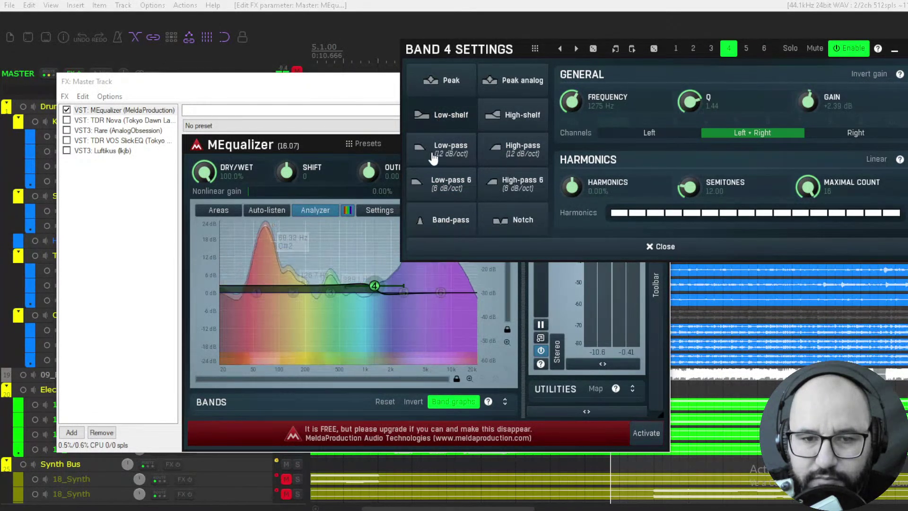
{"action": "left_click", "coordinate": [496, 115]}
{"action": "left_click", "coordinate": [452, 83]}
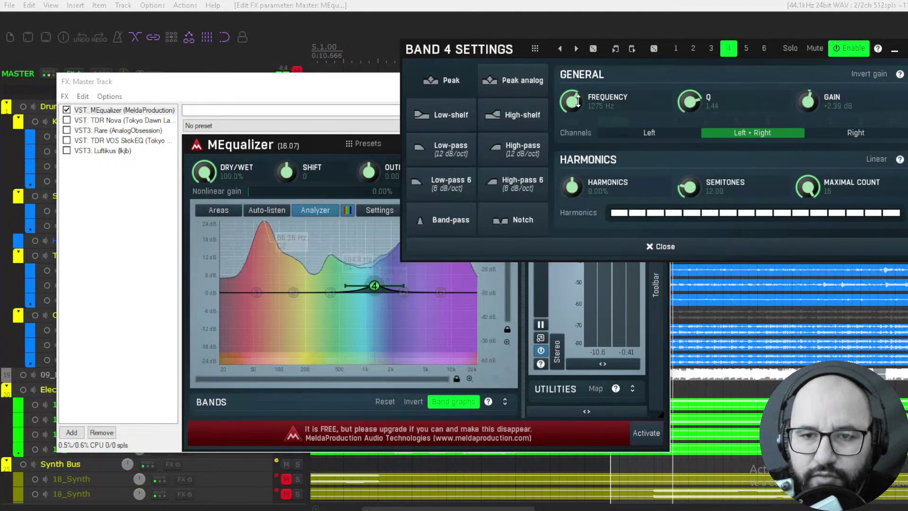
- Set band 4's frequency to about 713.5 Hz, Q to 1.15 and gain to -0.49 dB, and close its settings
{"action": "left_click_drag", "start_coordinate": [577, 101], "coordinate": [689, 110]}
{"action": "mouse_move", "coordinate": [808, 102]}
{"action": "left_mouse_down"}
{"action": "mouse_move", "coordinate": [808, 121]}
{"action": "mouse_move", "coordinate": [807, 104]}
{"action": "left_mouse_up"}
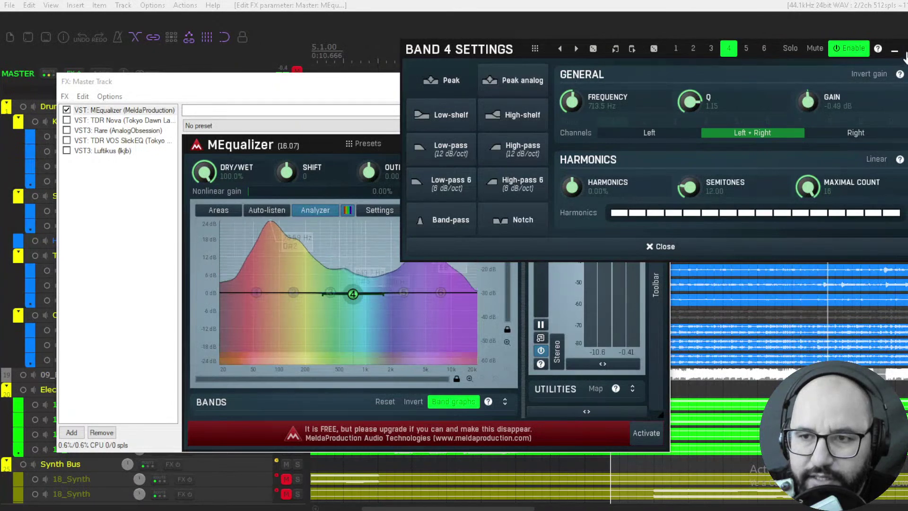
{"action": "key", "text": "Escape"}
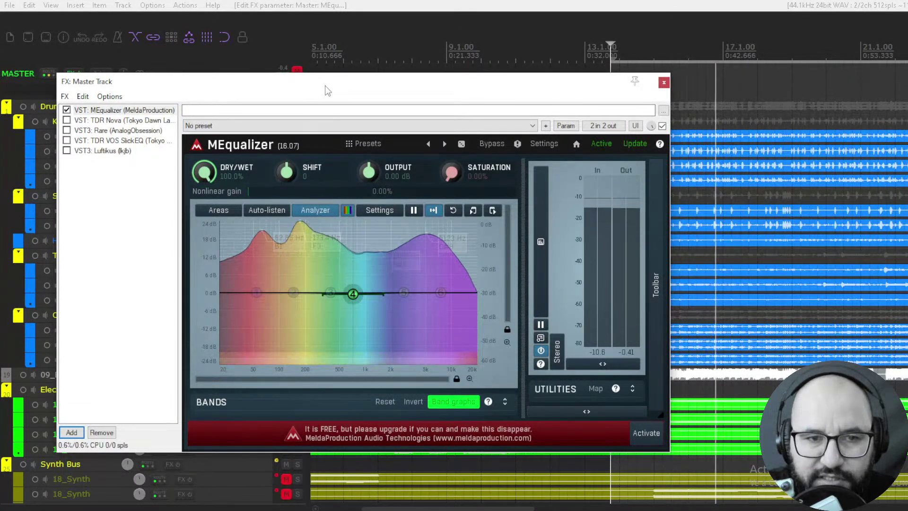
- Unmute the master track and raise band 4 to about 3.89 dB at about 748 Hz
{"action": "left_click", "coordinate": [297, 70]}
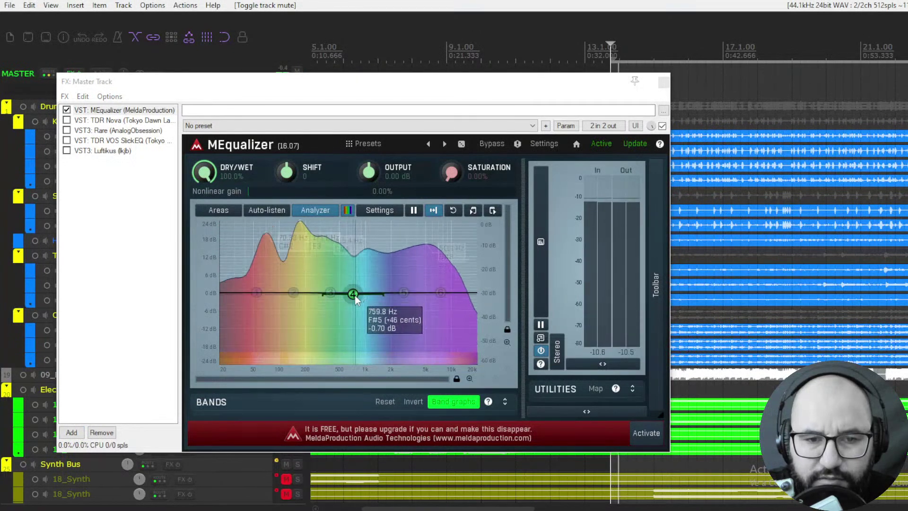
{"action": "left_click_drag", "start_coordinate": [353, 294], "coordinate": [354, 281]}
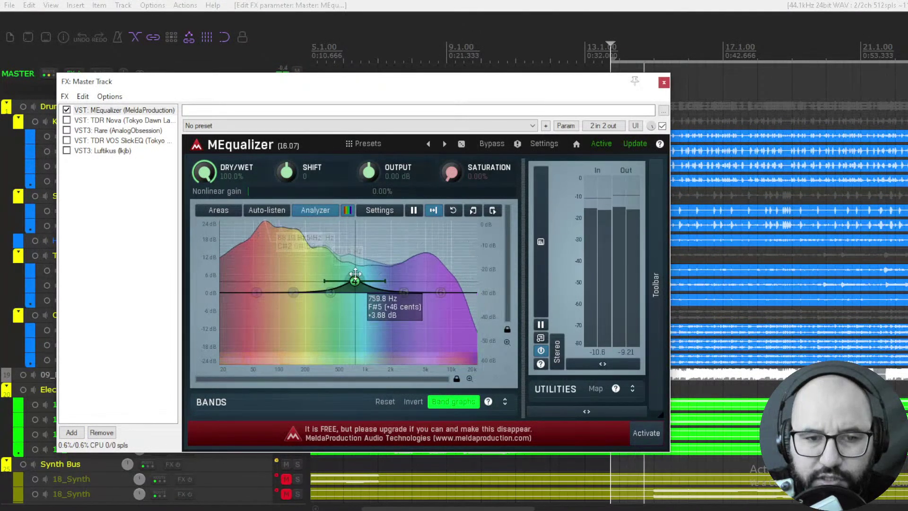
- Enable Auto-listen, audition band 4's frequency range during playback, and bring its gain back to about 0 dB
{"action": "left_click", "coordinate": [269, 212]}
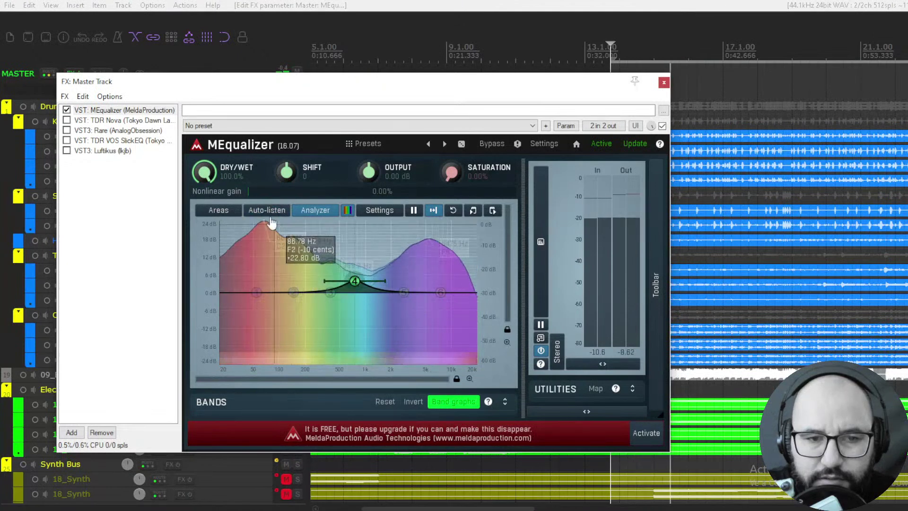
{"action": "left_click", "coordinate": [354, 281]}
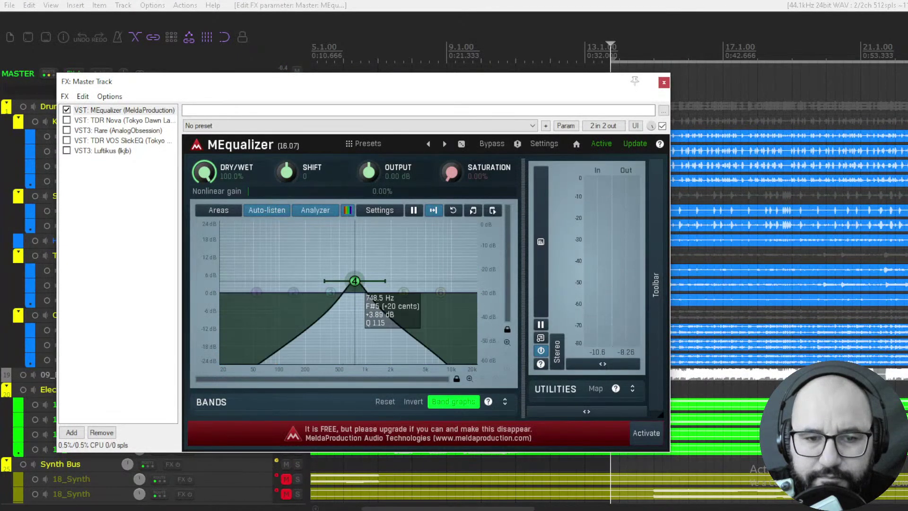
{"action": "key", "text": "space"}
{"action": "left_click", "coordinate": [355, 281]}
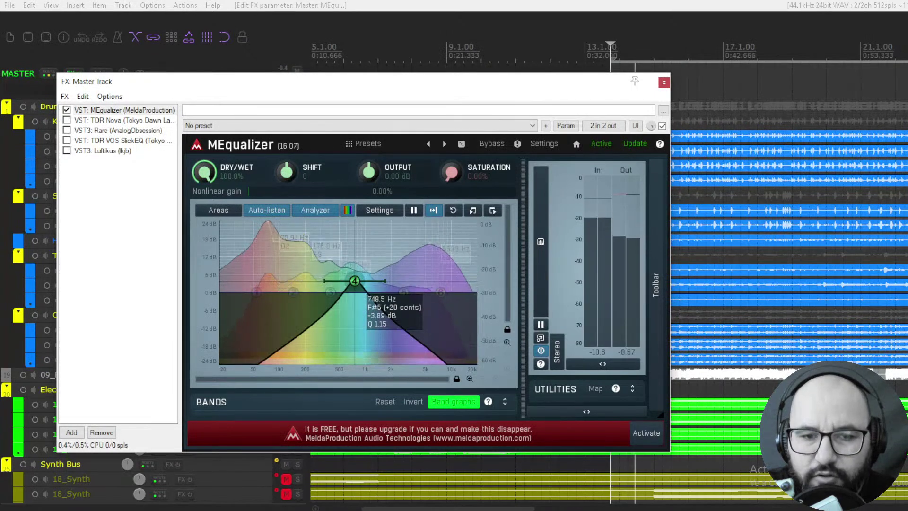
{"action": "left_click_drag", "start_coordinate": [355, 281], "coordinate": [354, 281]}
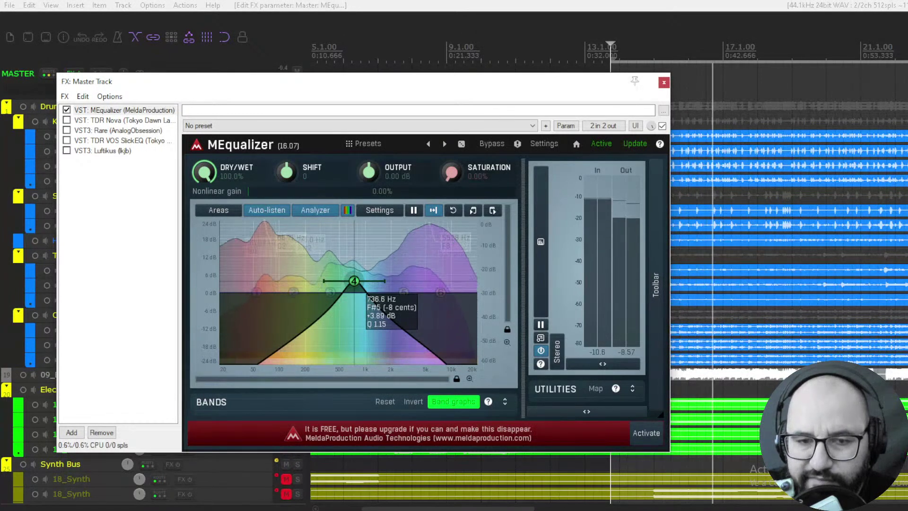
{"action": "left_click_drag", "start_coordinate": [355, 281], "coordinate": [356, 292]}
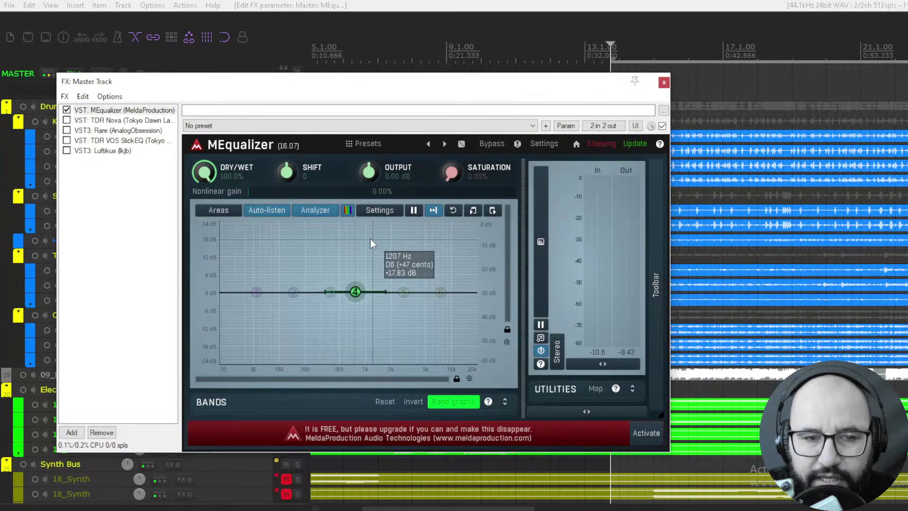
- Overlay the Drums areas preset on the equalizer graph
{"action": "left_click", "coordinate": [223, 211]}
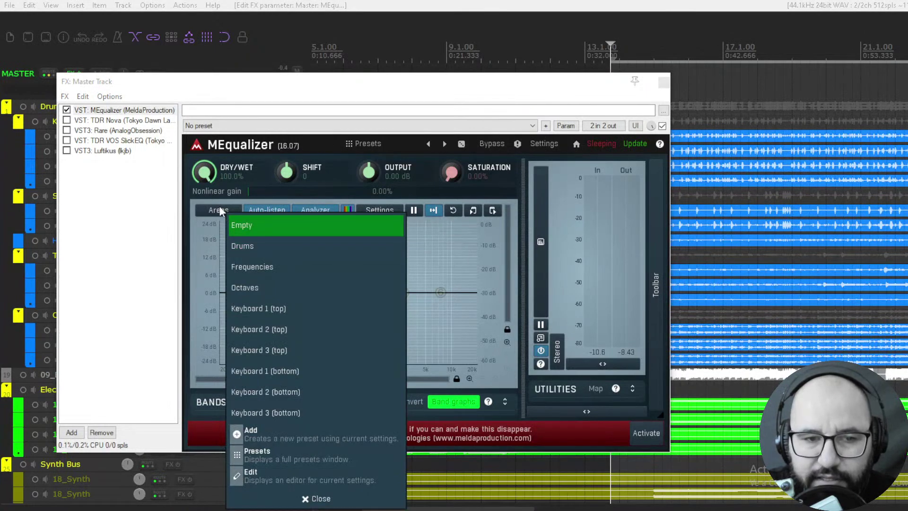
{"action": "left_click", "coordinate": [262, 228]}
{"action": "left_click", "coordinate": [219, 211]}
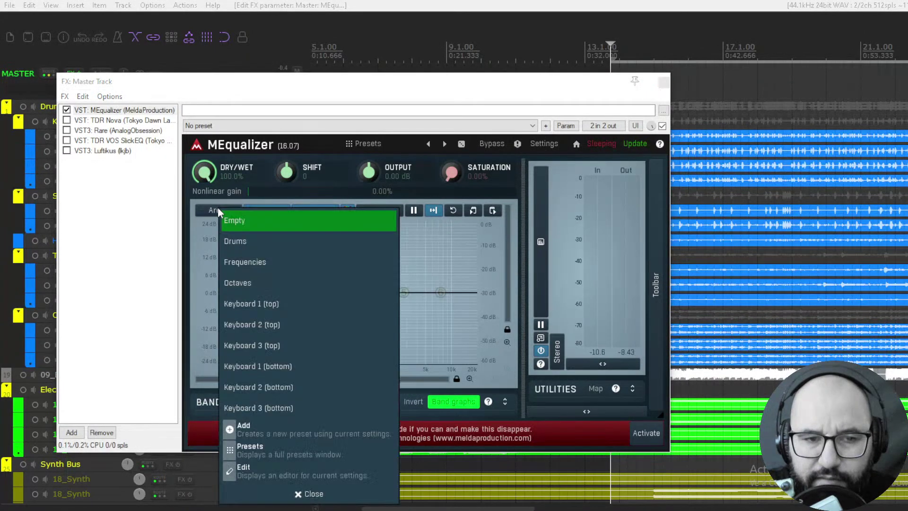
{"action": "left_click", "coordinate": [240, 240]}
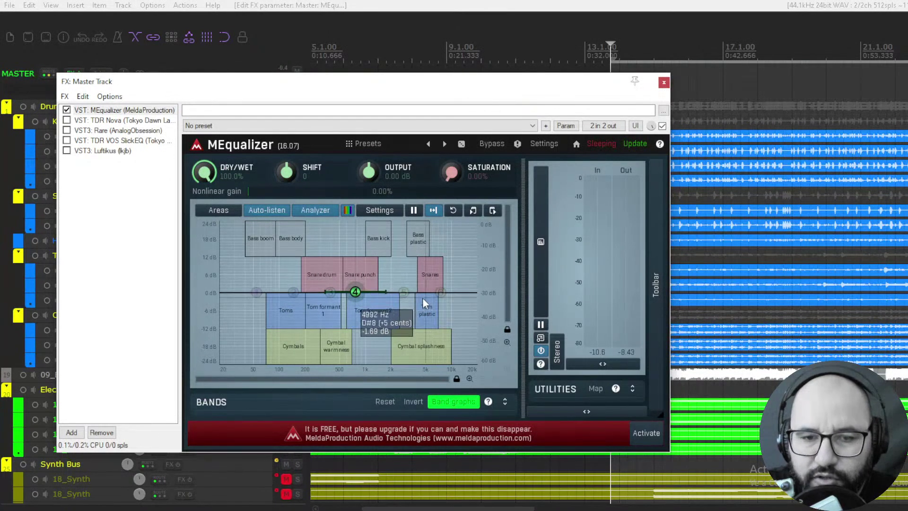
- Play the song with the analyzer switched off and back on, and stop playback
{"action": "key", "text": "space"}
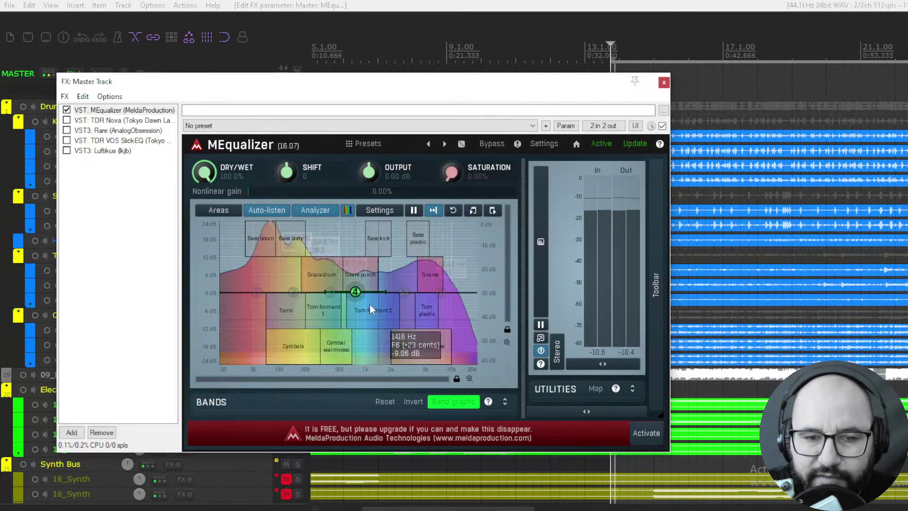
{"action": "left_click", "coordinate": [322, 213]}
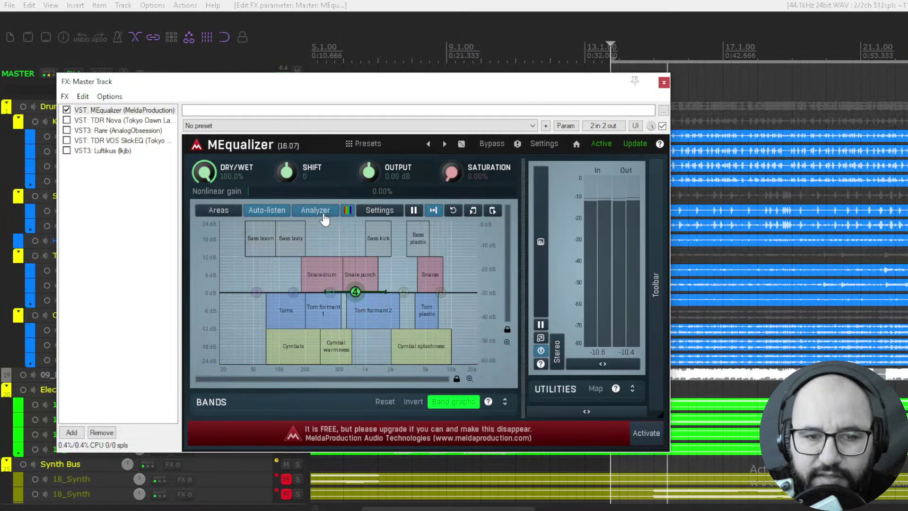
{"action": "left_click", "coordinate": [324, 214]}
{"action": "key", "text": "space"}
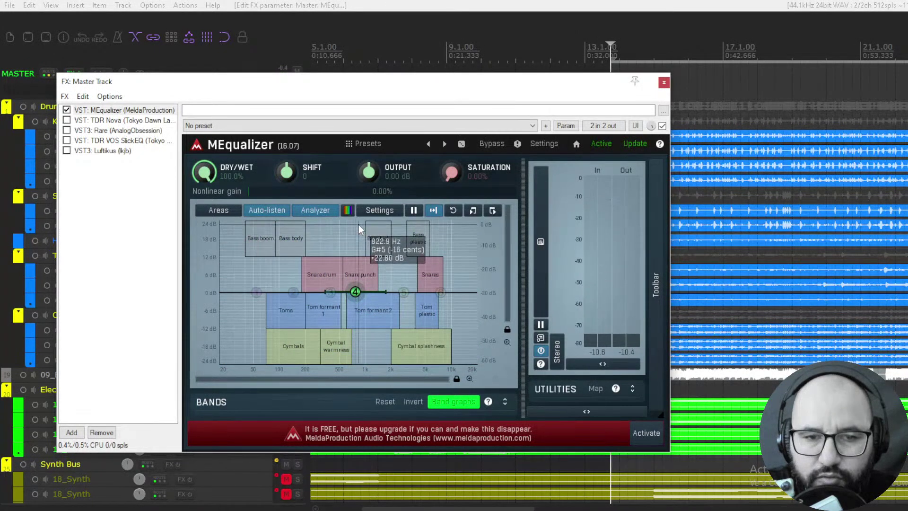
- Turn off the analyzer's rainbow colours and audition raised saturation during playback, resetting saturation to 0%
{"action": "key", "text": "space"}
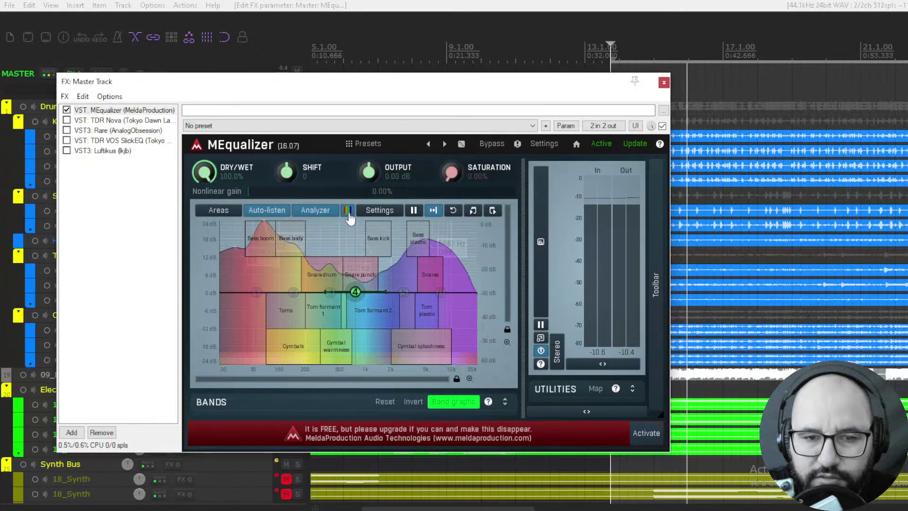
{"action": "key", "text": "space"}
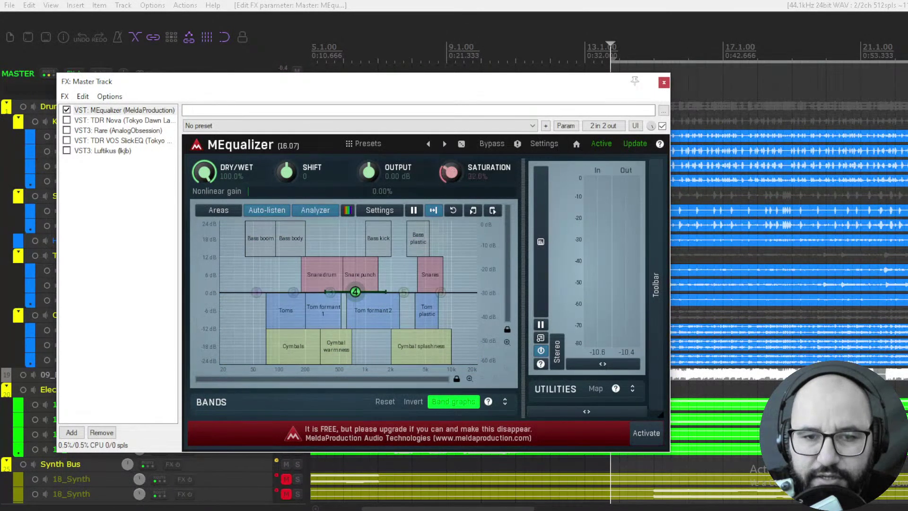
{"action": "key", "text": "space"}
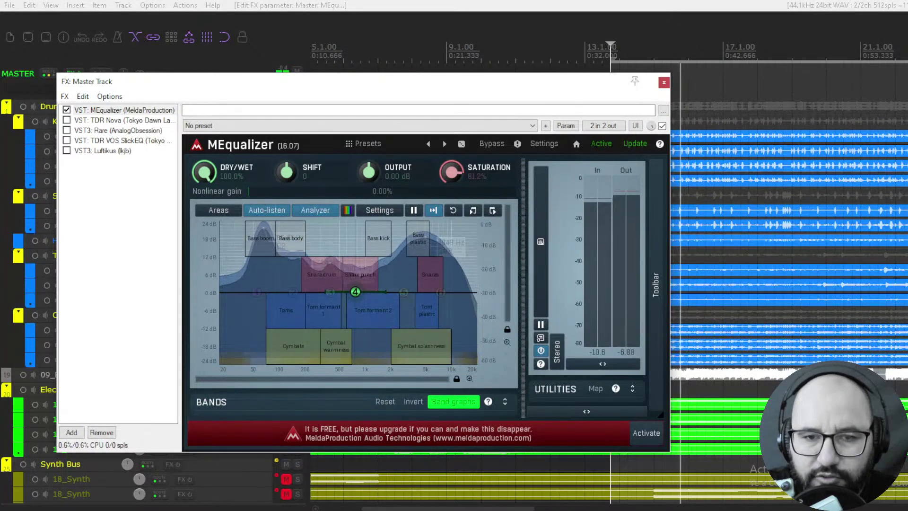
{"action": "key", "text": "space"}
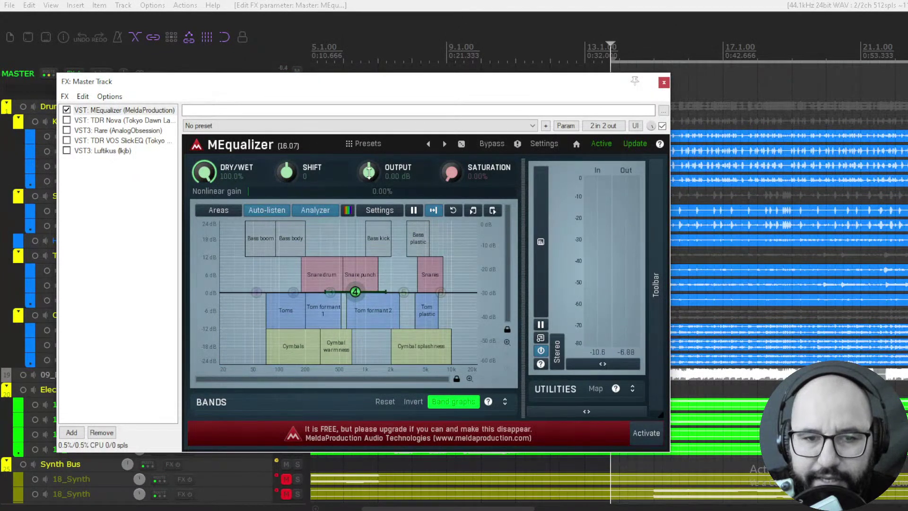
- Mute the master track during playback and nudge band 4's gain slightly upward while comparing the input and output meters
{"action": "key", "text": "space"}
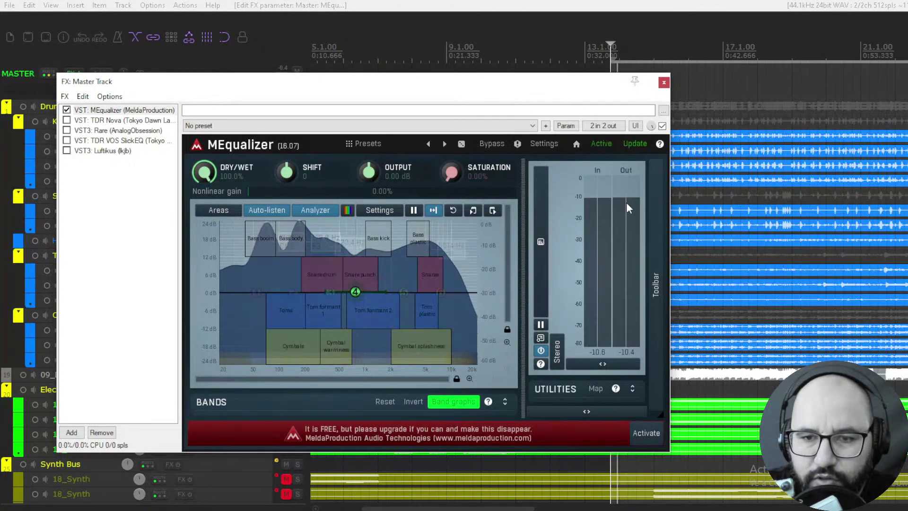
{"action": "left_click", "coordinate": [297, 70]}
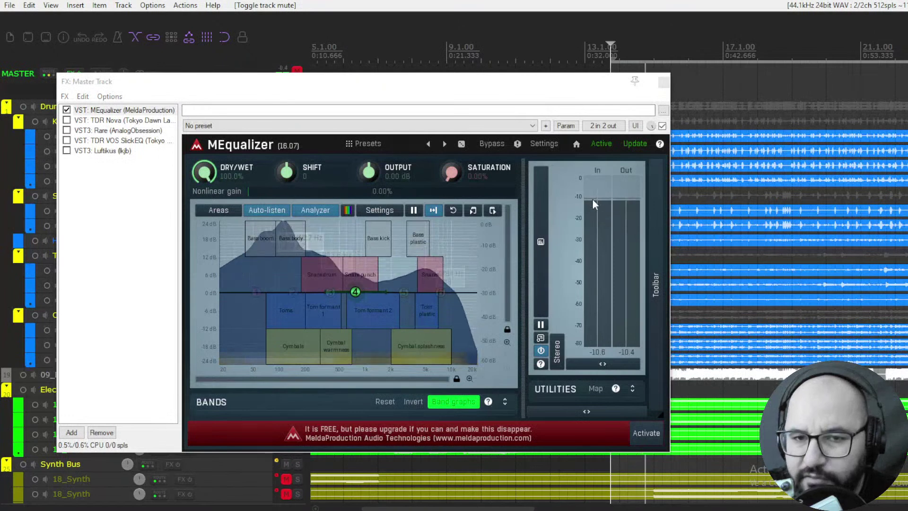
{"action": "left_click_drag", "start_coordinate": [355, 291], "coordinate": [356, 290]}
{"action": "key", "text": "space"}
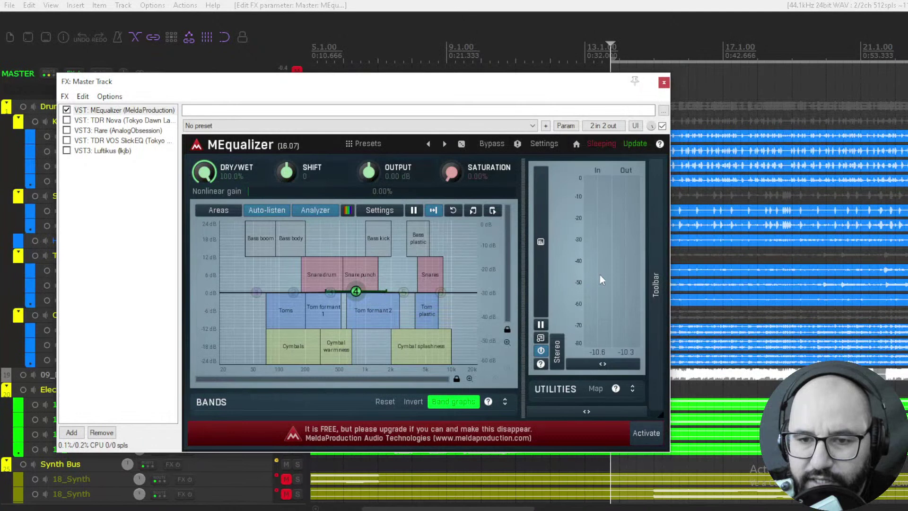
- Expand the plugin's side toolbar and clear the graph overlay with the Empty areas preset
{"action": "left_click", "coordinate": [657, 281]}
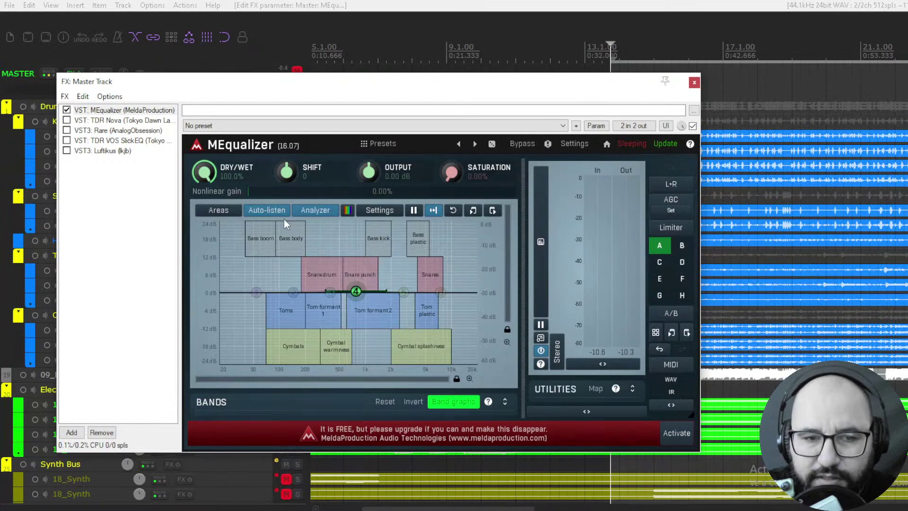
{"action": "left_click", "coordinate": [241, 214]}
{"action": "left_click", "coordinate": [251, 226]}
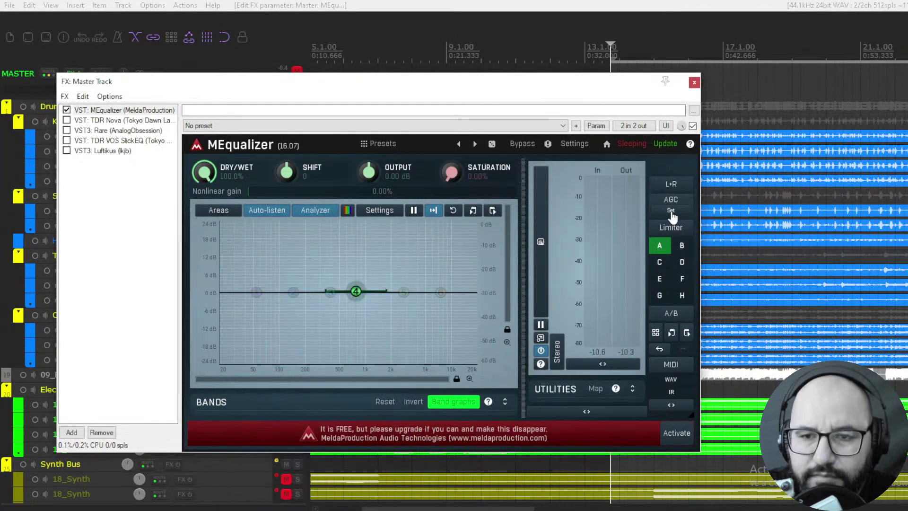
- Set the equalizer's channel mode to Mid + Side
{"action": "left_click", "coordinate": [675, 187]}
{"action": "left_click", "coordinate": [670, 188]}
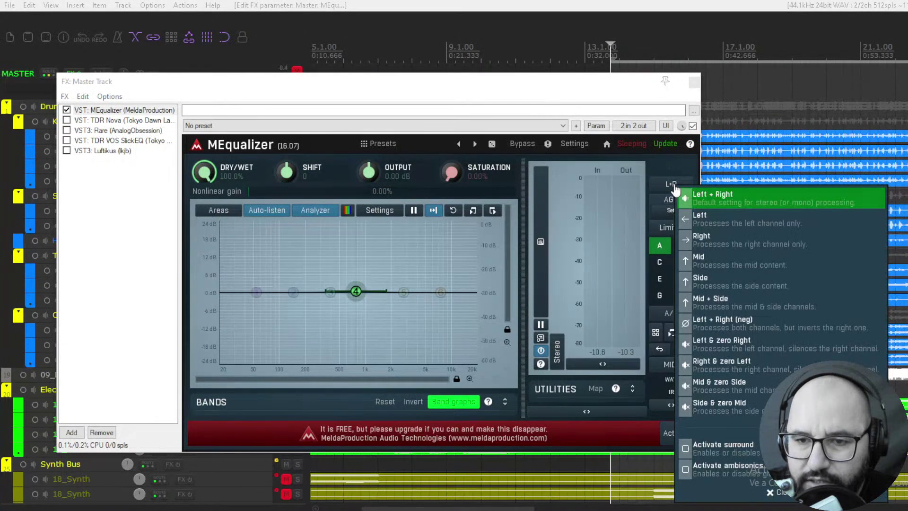
{"action": "left_click", "coordinate": [725, 305]}
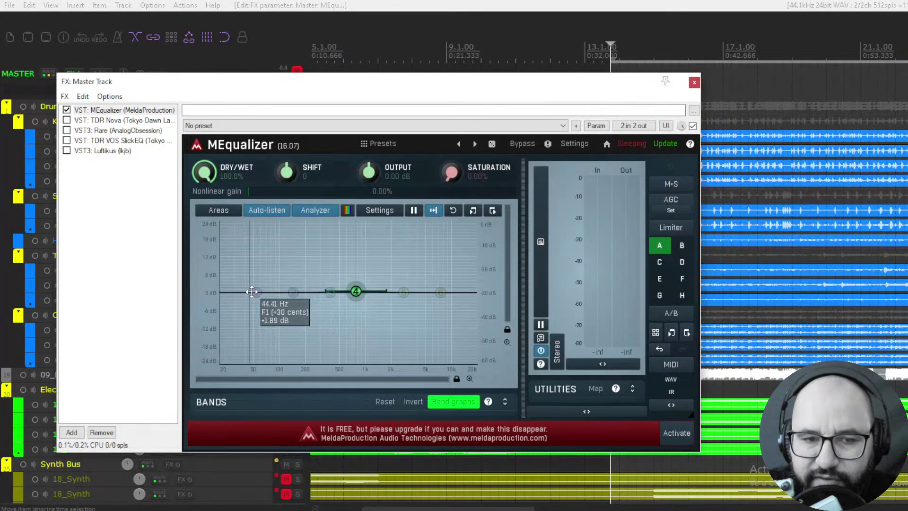
- Enable band 1 and make it a 12 dB/oct high-pass filter at about 69 Hz
{"action": "left_click_drag", "start_coordinate": [256, 292], "coordinate": [265, 291]}
{"action": "double_click", "coordinate": [266, 293]}
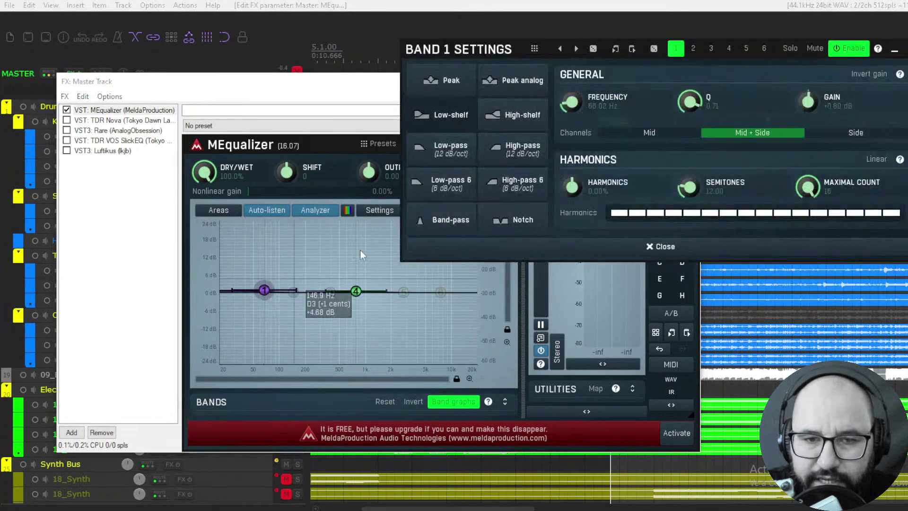
{"action": "left_click", "coordinate": [494, 150]}
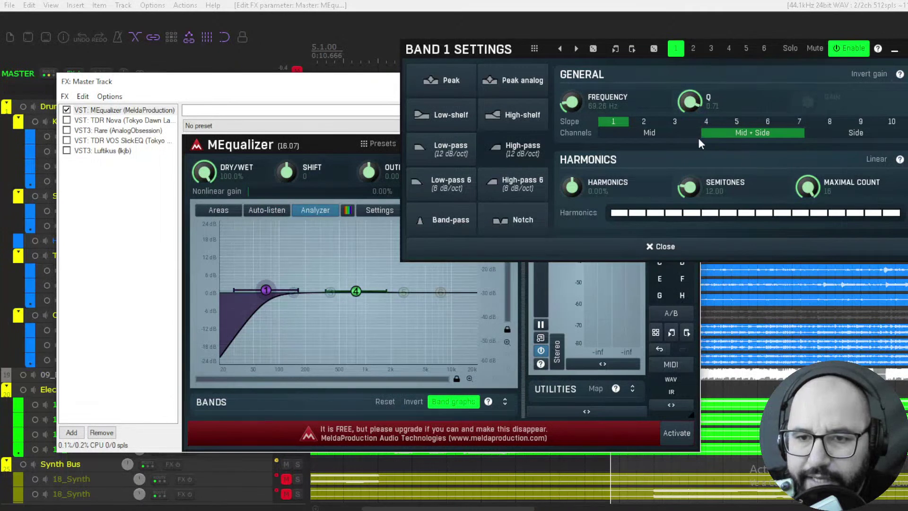
- During playback, audition band 1 on Mid only and Side only, return it to Mid + Side, and close its settings
{"action": "key", "text": "space"}
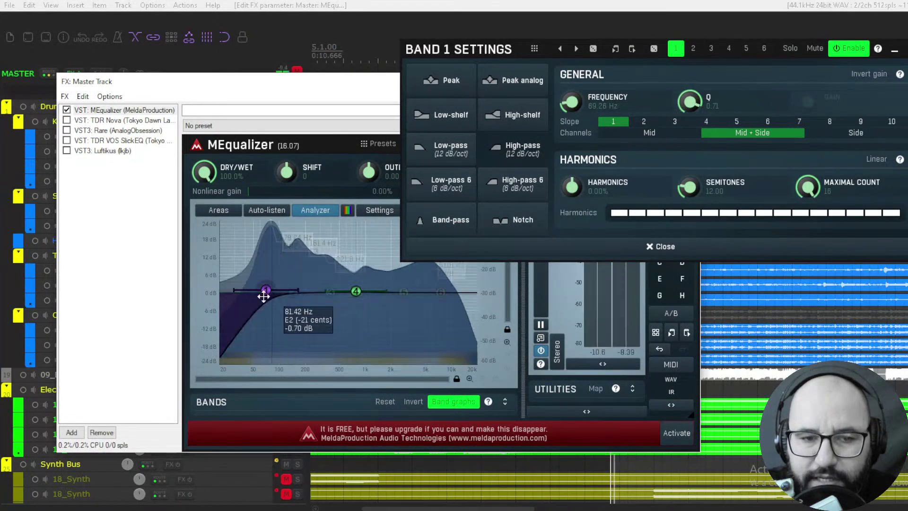
{"action": "left_click", "coordinate": [651, 133]}
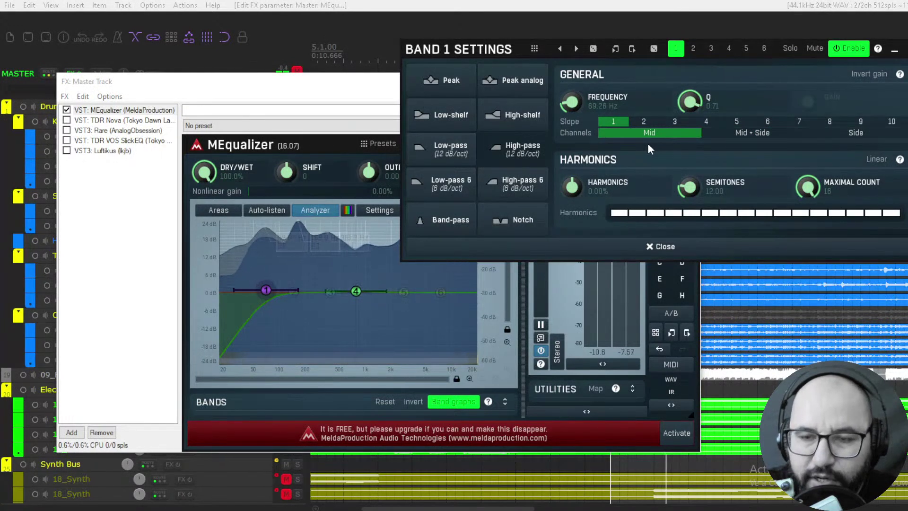
{"action": "left_click", "coordinate": [856, 133]}
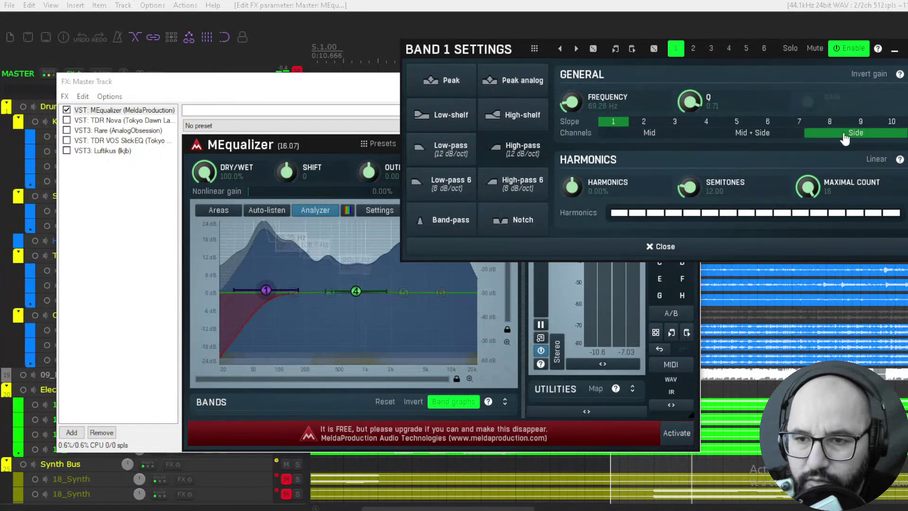
{"action": "left_click", "coordinate": [740, 134]}
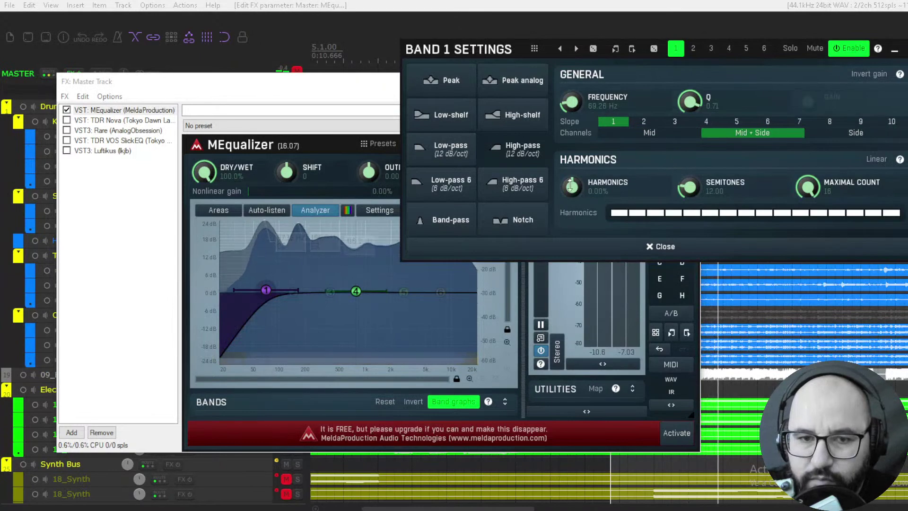
{"action": "left_click", "coordinate": [907, 48]}
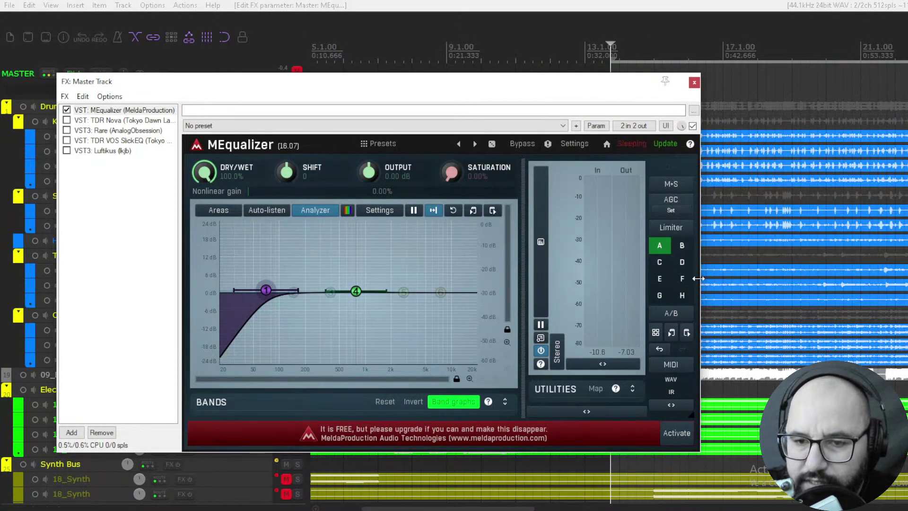
- Switch the equalizer's channel mode back to Left + Right
{"action": "left_click", "coordinate": [677, 185]}
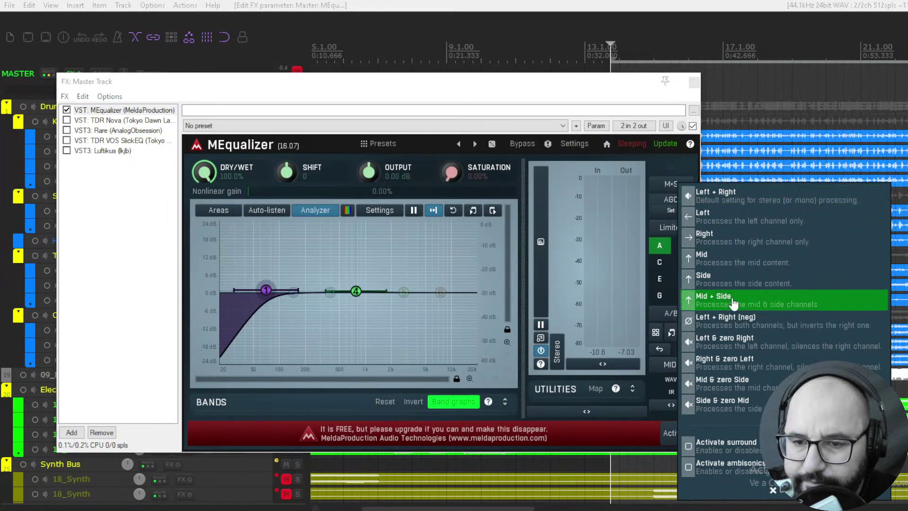
{"action": "left_click", "coordinate": [714, 194]}
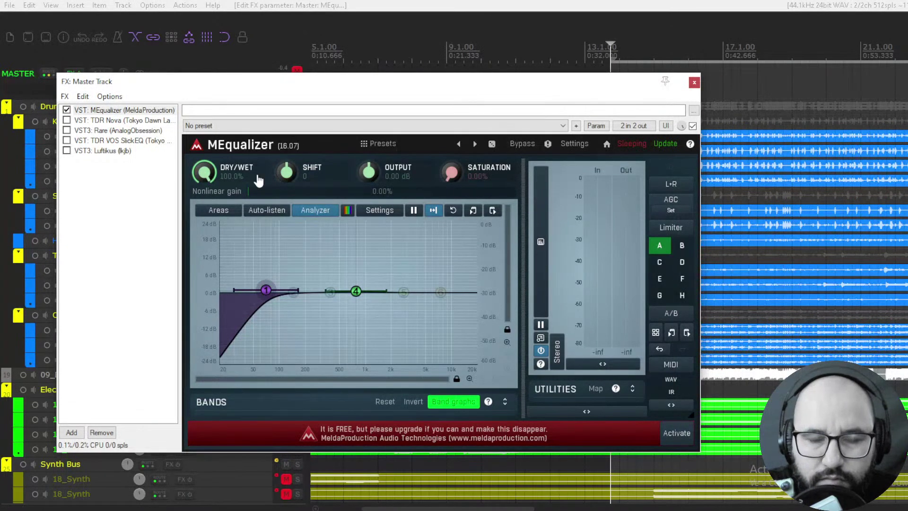
{"action": "left_click_drag", "start_coordinate": [433, 87], "coordinate": [442, 92]}
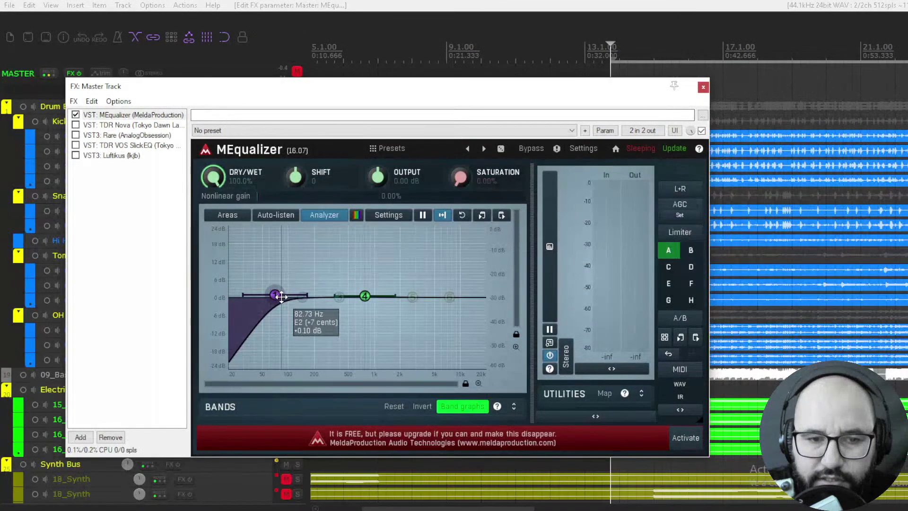
- Lower band 1's high-pass cutoff to about 40 Hz and unmute the master track
{"action": "left_click_drag", "start_coordinate": [274, 295], "coordinate": [248, 293]}
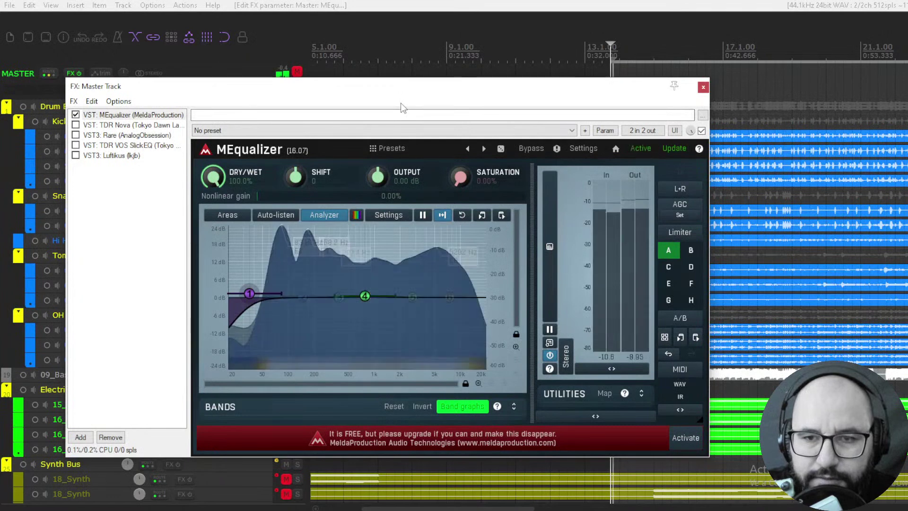
{"action": "left_click", "coordinate": [297, 71]}
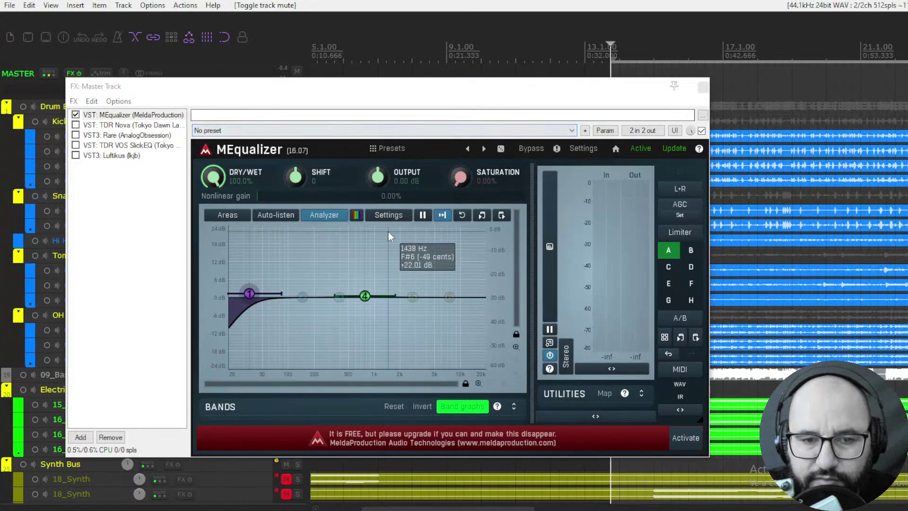
{"action": "mouse_move", "coordinate": [250, 292]}
{"action": "left_mouse_down"}
{"action": "mouse_move", "coordinate": [269, 294]}
{"action": "mouse_move", "coordinate": [254, 294]}
{"action": "left_mouse_up"}
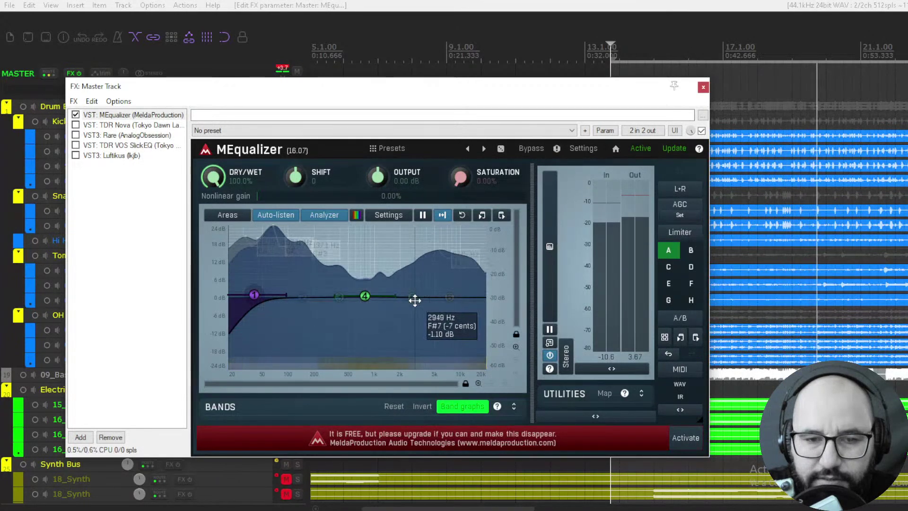
- Boost band 5 as a high-shelf at about 3 kHz during playback and compare the result with the plugin bypassed
{"action": "left_click_drag", "start_coordinate": [415, 300], "coordinate": [417, 277]}
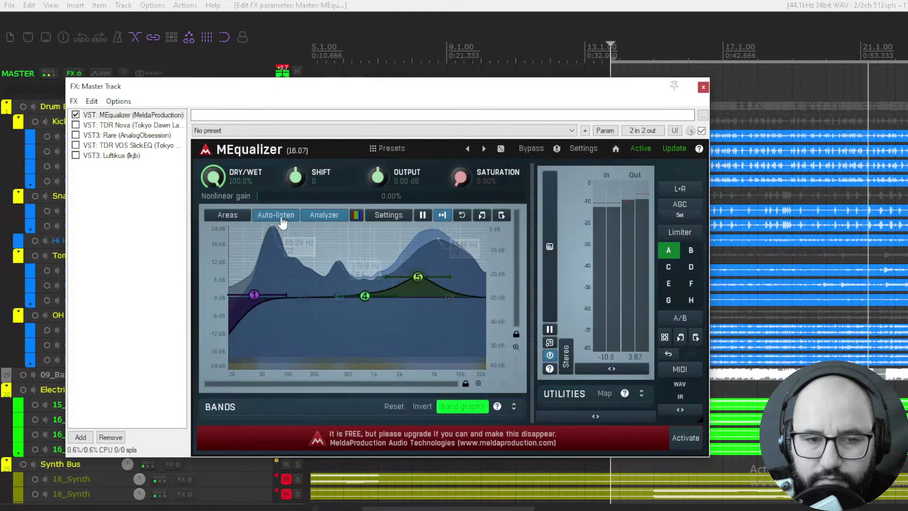
{"action": "double_click", "coordinate": [418, 277]}
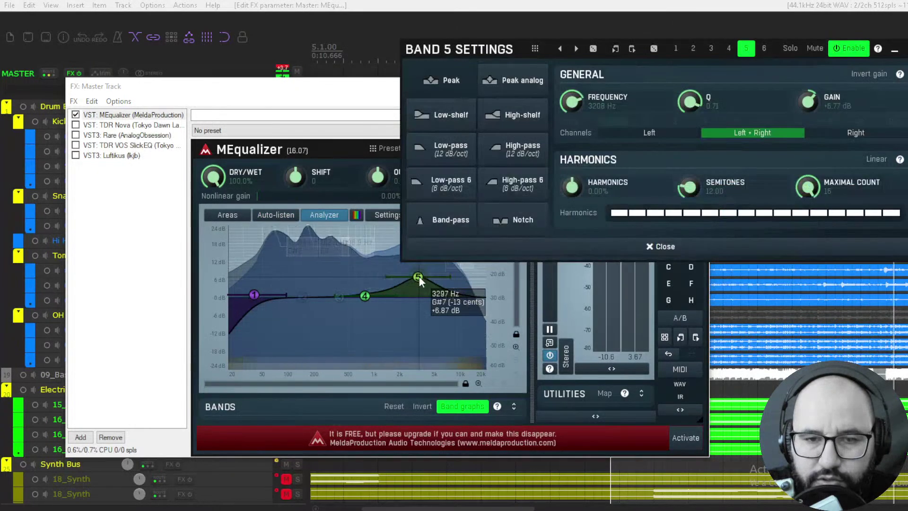
{"action": "left_click", "coordinate": [514, 129]}
{"action": "mouse_move", "coordinate": [424, 274]}
{"action": "left_mouse_down"}
{"action": "mouse_move", "coordinate": [414, 272]}
{"action": "mouse_move", "coordinate": [414, 282]}
{"action": "left_mouse_up"}
{"action": "left_click", "coordinate": [894, 50]}
{"action": "left_click", "coordinate": [701, 131]}
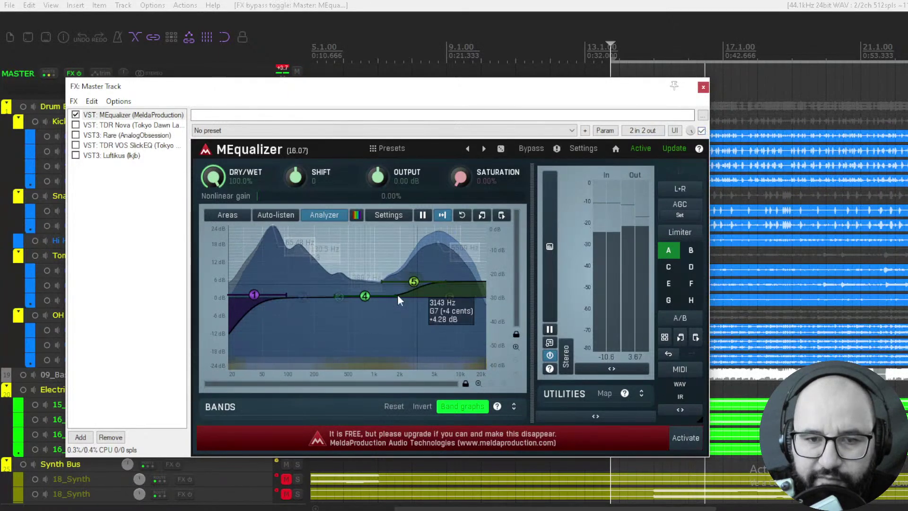
- Boost band 2 at about 85 Hz with auto-listen enabled and compare the result with the plugin bypassed
{"action": "left_click_drag", "start_coordinate": [316, 301], "coordinate": [283, 288]}
{"action": "left_click", "coordinate": [276, 215]}
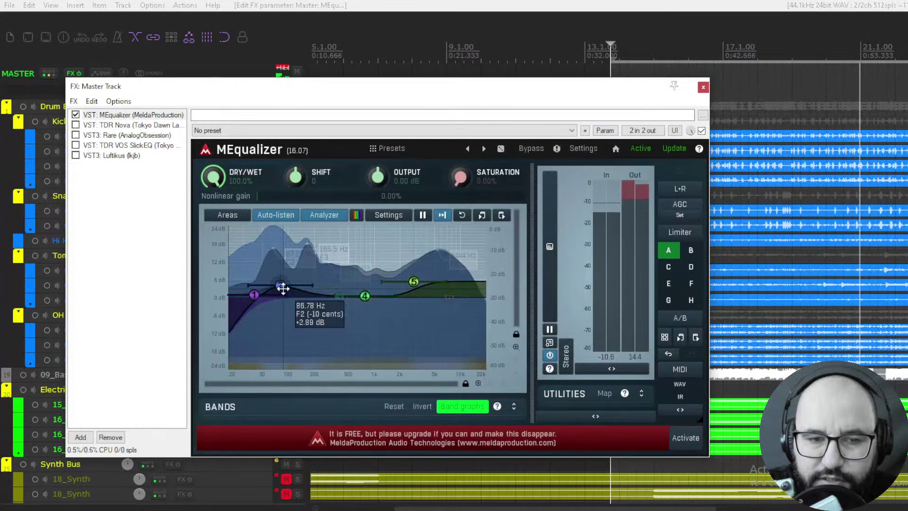
{"action": "left_click", "coordinate": [702, 131]}
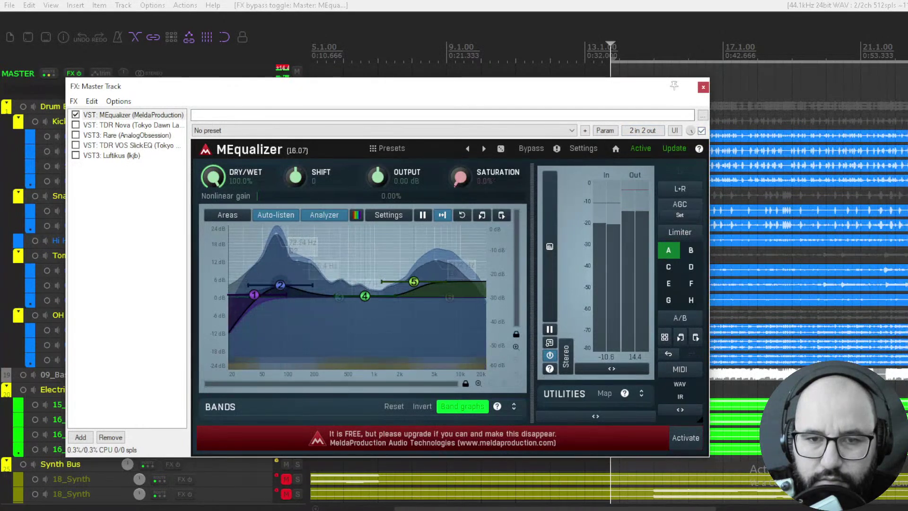
- Try adjusting the saturation, and load the Default preset to reset the equalizer
{"action": "left_click_drag", "start_coordinate": [460, 177], "coordinate": [468, 204]}
{"action": "left_click", "coordinate": [484, 148]}
{"action": "left_click_drag", "start_coordinate": [409, 98], "coordinate": [405, 92]}
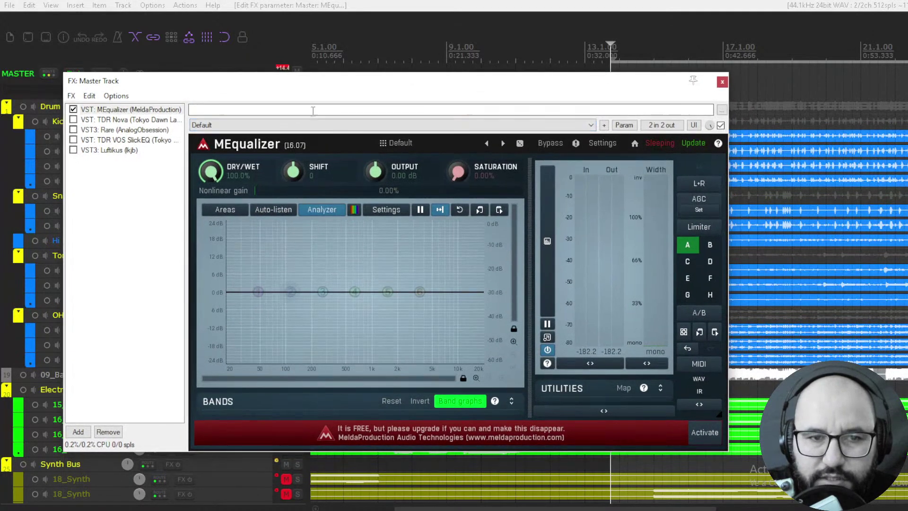
- Solo the Electric Gtr Bus during playback and reopen the equalizer on the master track
{"action": "left_click", "coordinate": [722, 82]}
{"action": "left_click", "coordinate": [298, 108]}
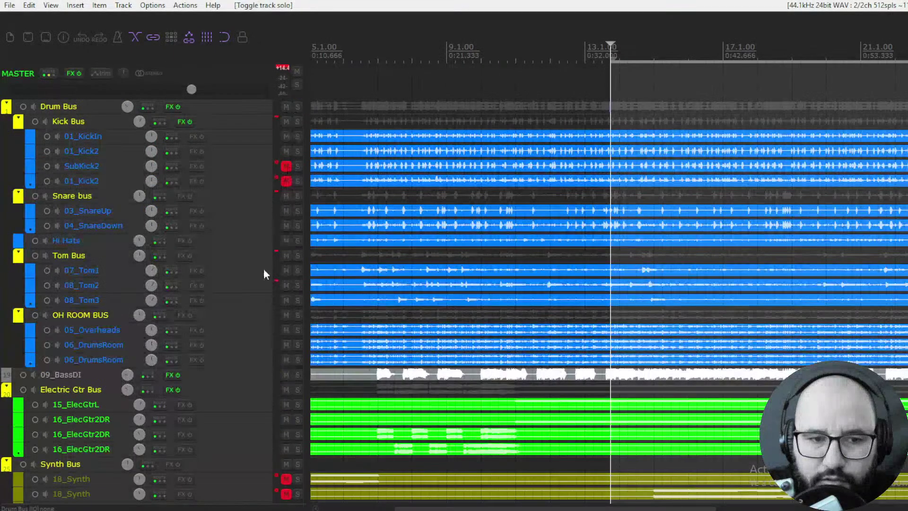
{"action": "left_click", "coordinate": [298, 389]}
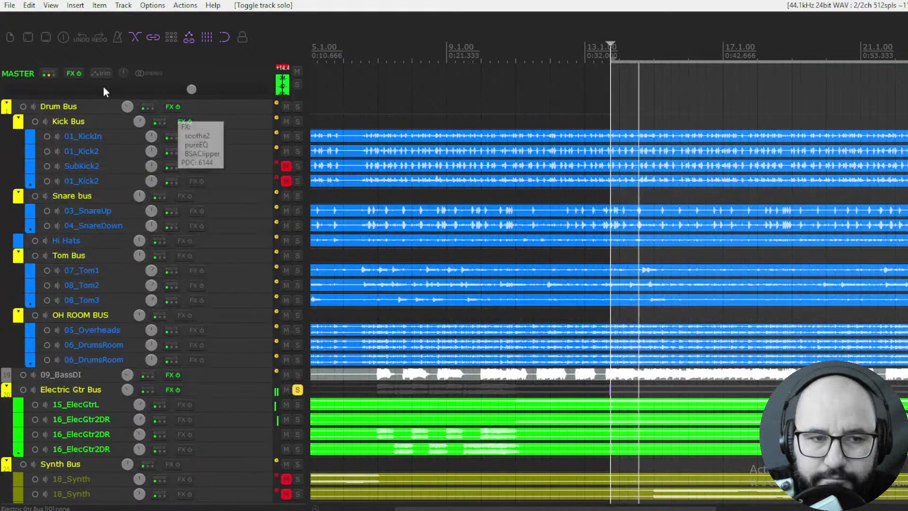
{"action": "left_click", "coordinate": [73, 73]}
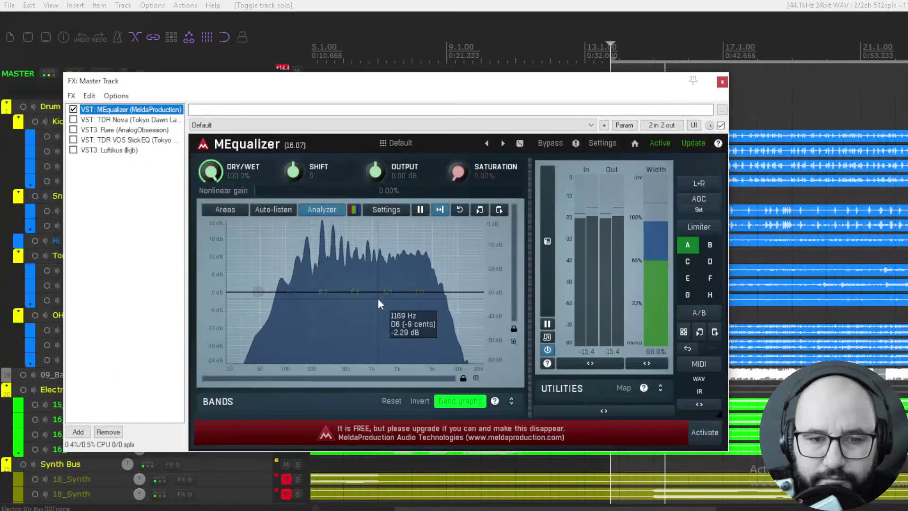
- Enable band 5 as a narrow boost of about 14 dB at 3664 Hz with Q 5.00, turning auto-listen on
{"action": "left_click", "coordinate": [389, 289]}
{"action": "left_click_drag", "start_coordinate": [387, 290], "coordinate": [426, 249]}
{"action": "left_click", "coordinate": [283, 214]}
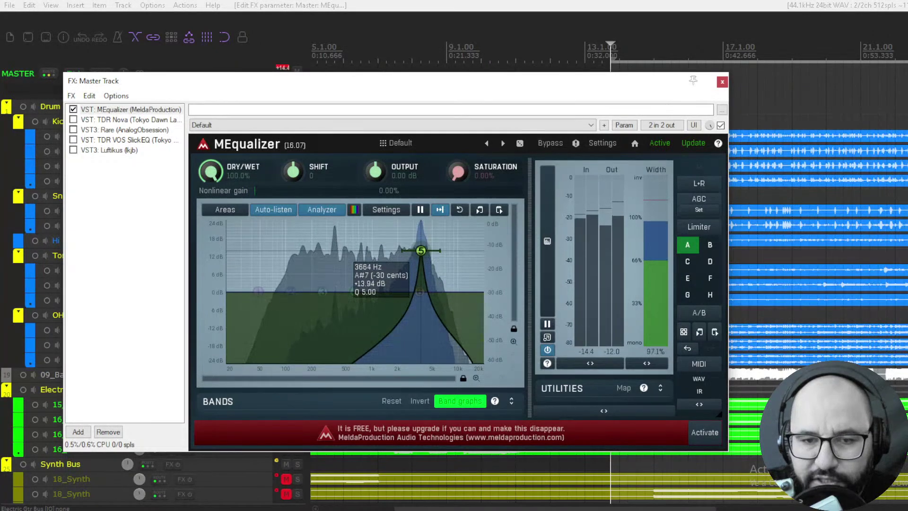
{"action": "left_click_drag", "start_coordinate": [421, 251], "coordinate": [421, 250]}
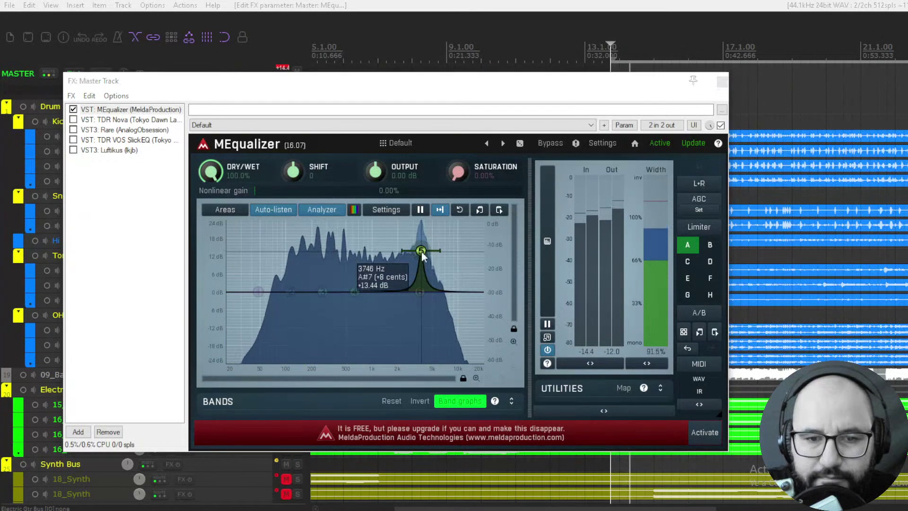
- Change band 5 into a cut with a gain of -6.79 dB and close its settings
{"action": "double_click", "coordinate": [421, 252]}
{"action": "left_click_drag", "start_coordinate": [420, 292], "coordinate": [421, 295]}
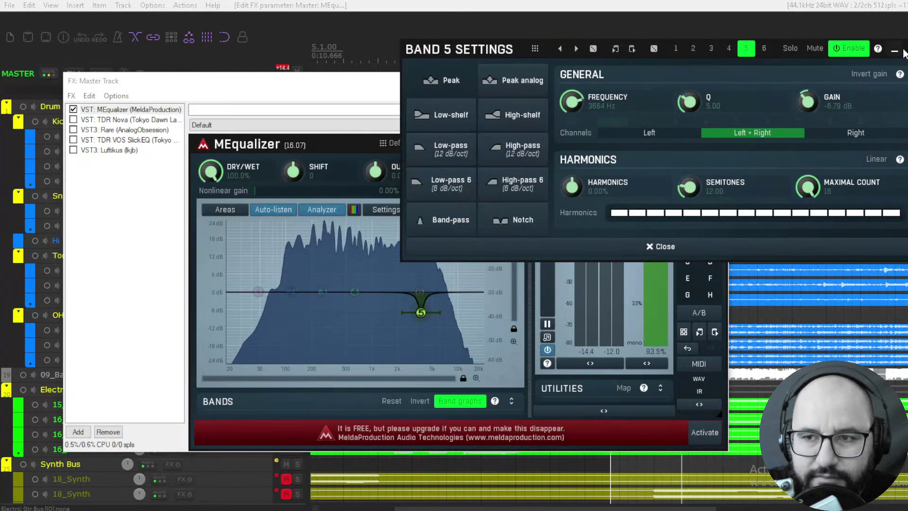
{"action": "left_click", "coordinate": [827, 81]}
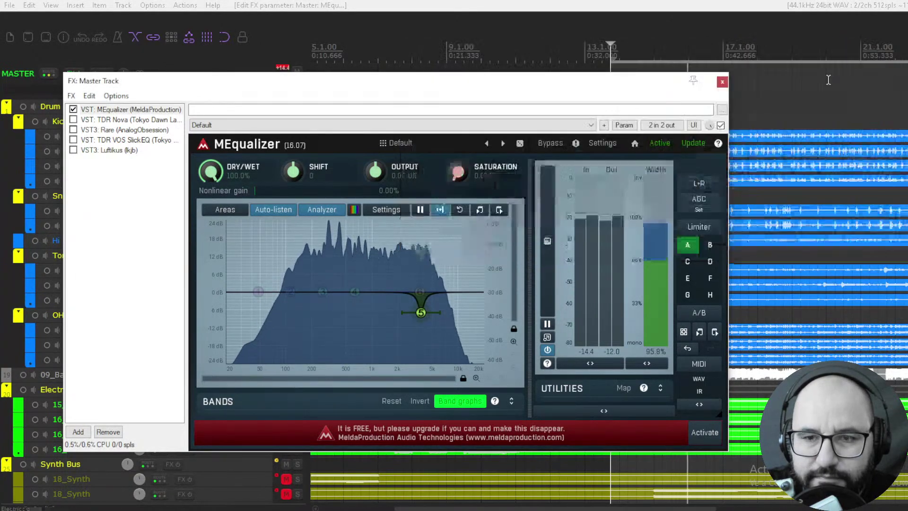
- Compare the soloed guitars with the equalizer bypassed and enabled during playback
{"action": "left_click", "coordinate": [721, 126]}
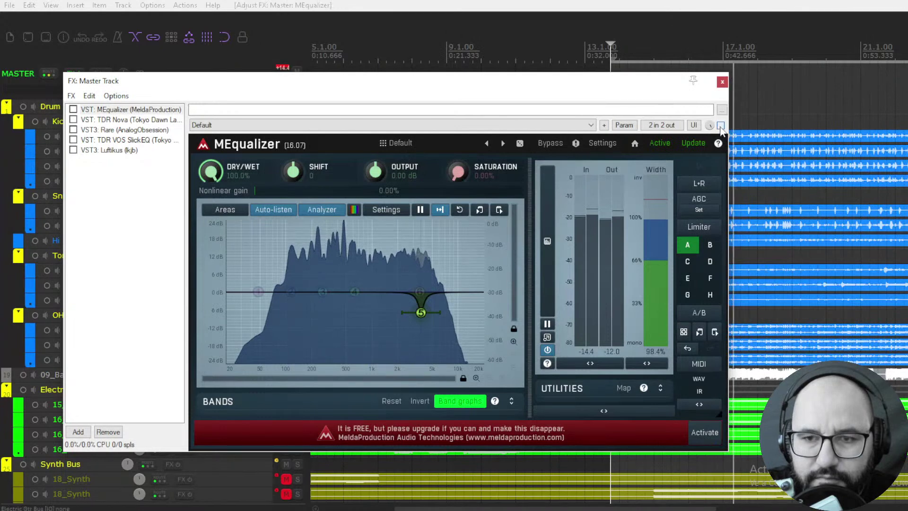
{"action": "left_click", "coordinate": [720, 126]}
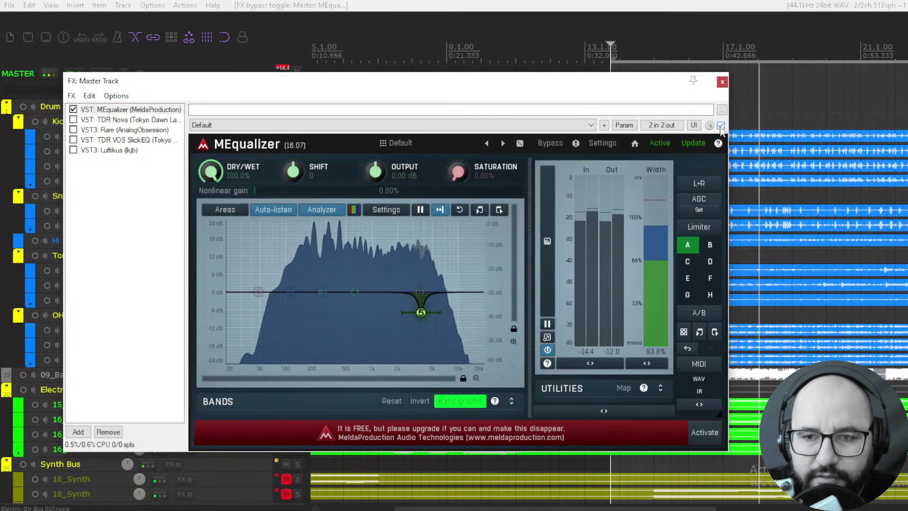
{"action": "left_click", "coordinate": [721, 126]}
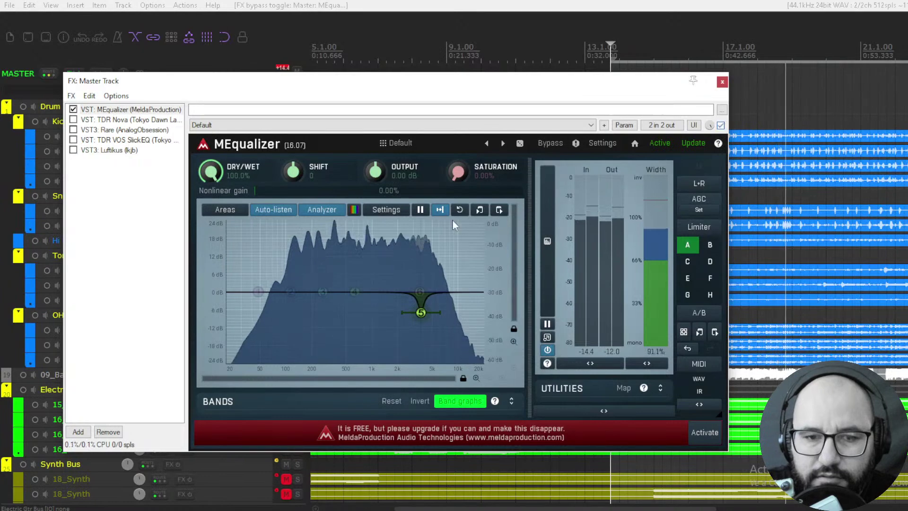
- Enable band 1 as a 12 dB/oct high-pass filter at about 91 Hz and close its settings
{"action": "double_click", "coordinate": [259, 292]}
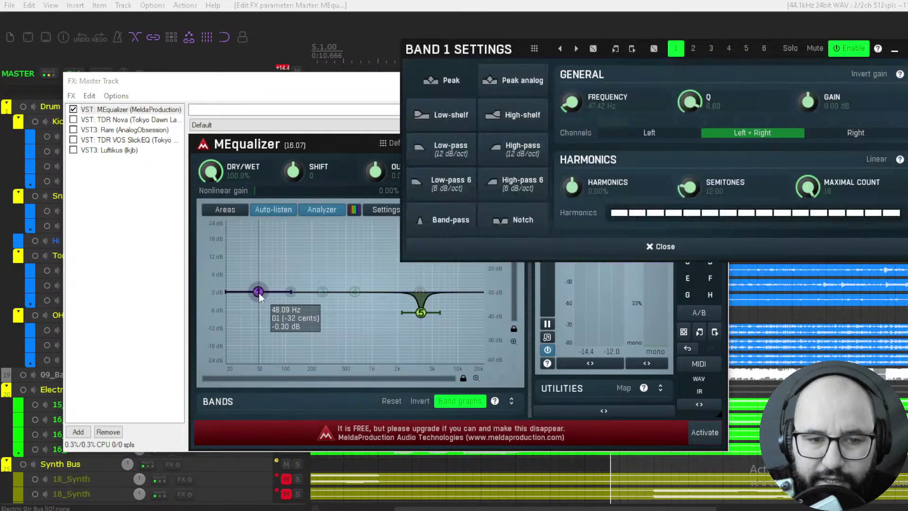
{"action": "left_click", "coordinate": [516, 149]}
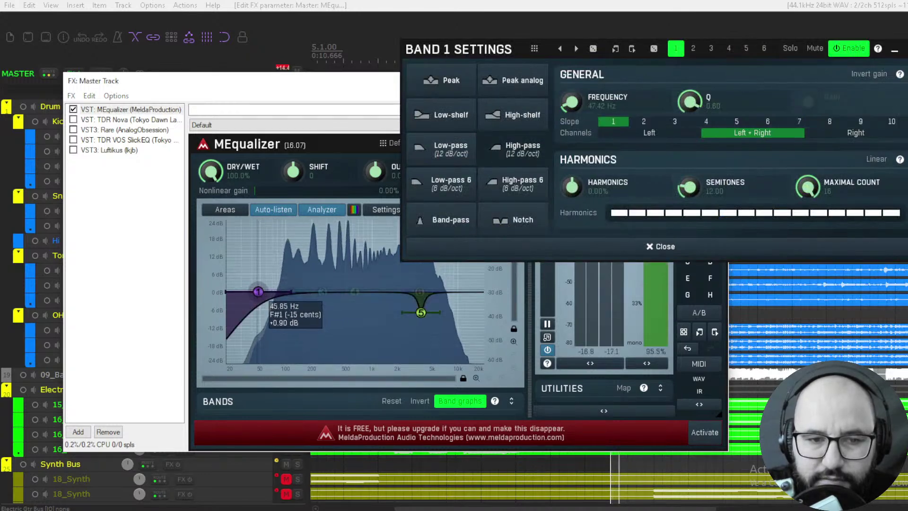
{"action": "left_click_drag", "start_coordinate": [259, 291], "coordinate": [282, 292]}
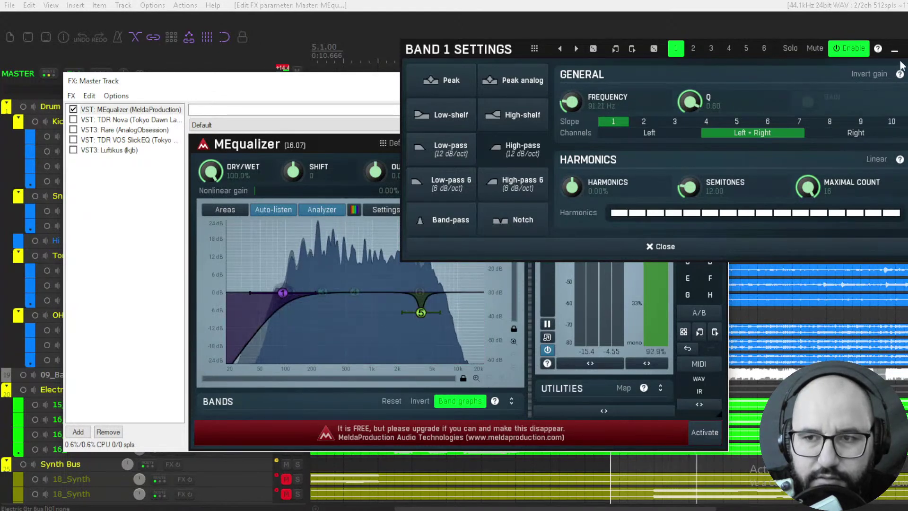
{"action": "left_click", "coordinate": [907, 49]}
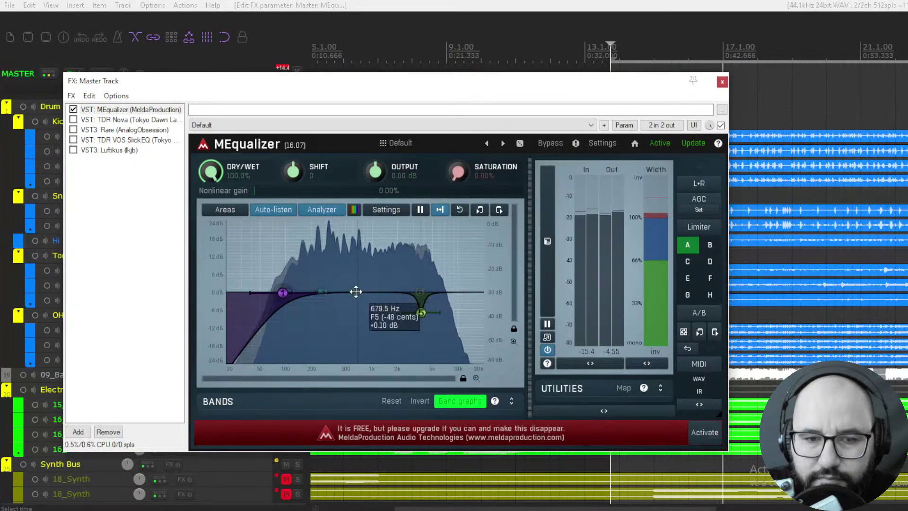
- Stop playback, mute the master track, and switch the master FX chain from MEqualizer to TDR Nova by disabling one and enabling the other
{"action": "key", "text": "space"}
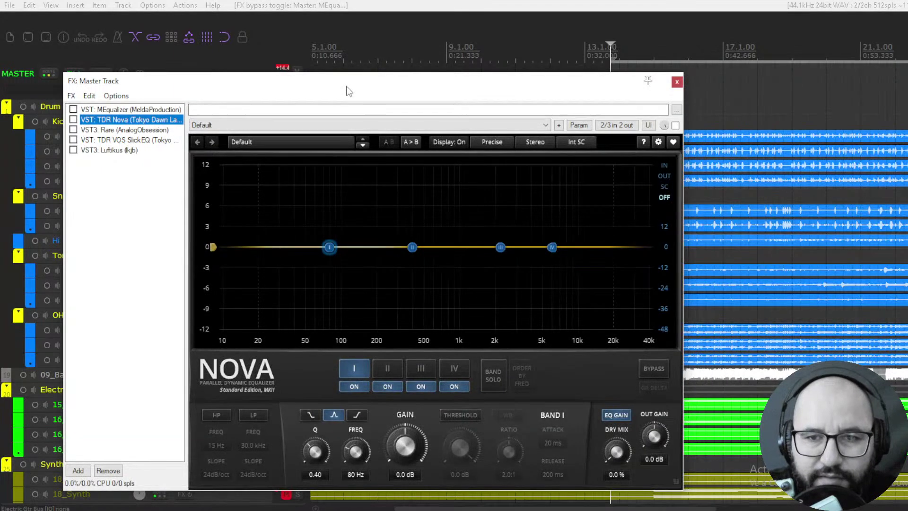
{"action": "left_click_drag", "start_coordinate": [286, 84], "coordinate": [302, 97]}
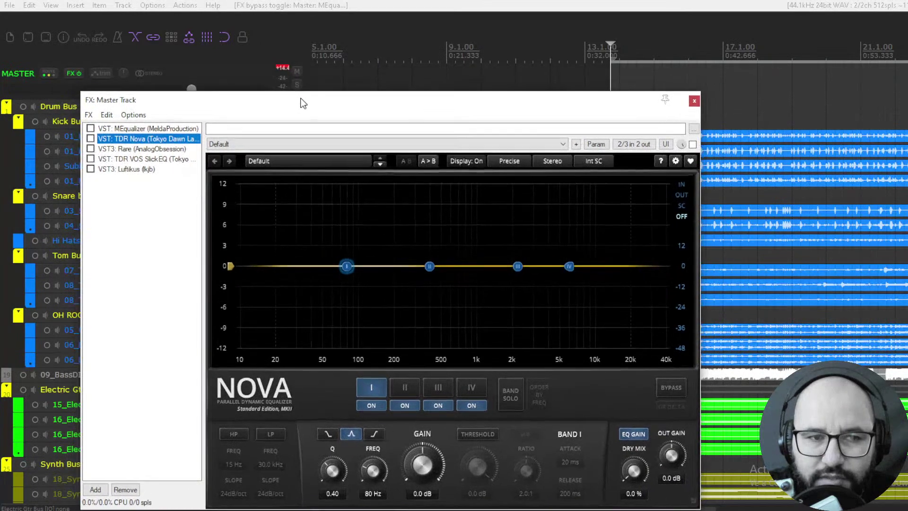
{"action": "left_click", "coordinate": [298, 75]}
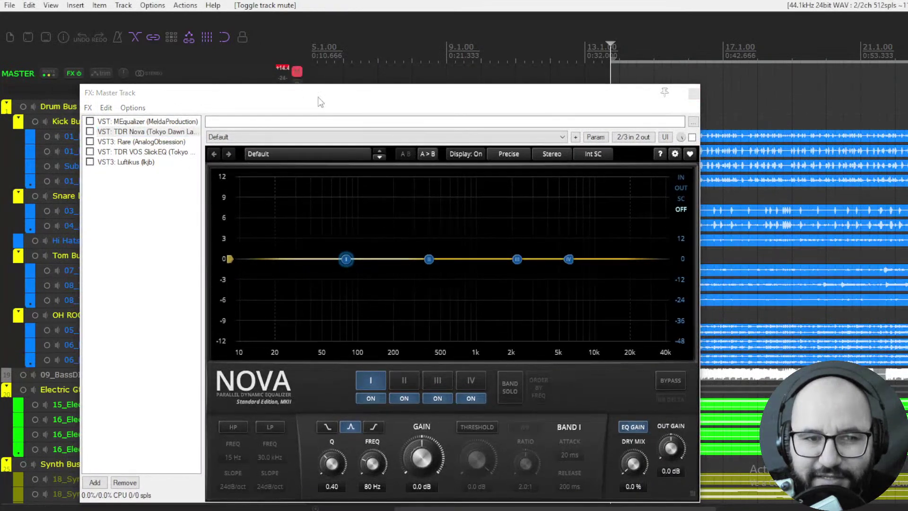
{"action": "left_click_drag", "start_coordinate": [337, 99], "coordinate": [337, 87]}
{"action": "left_click", "coordinate": [121, 118]}
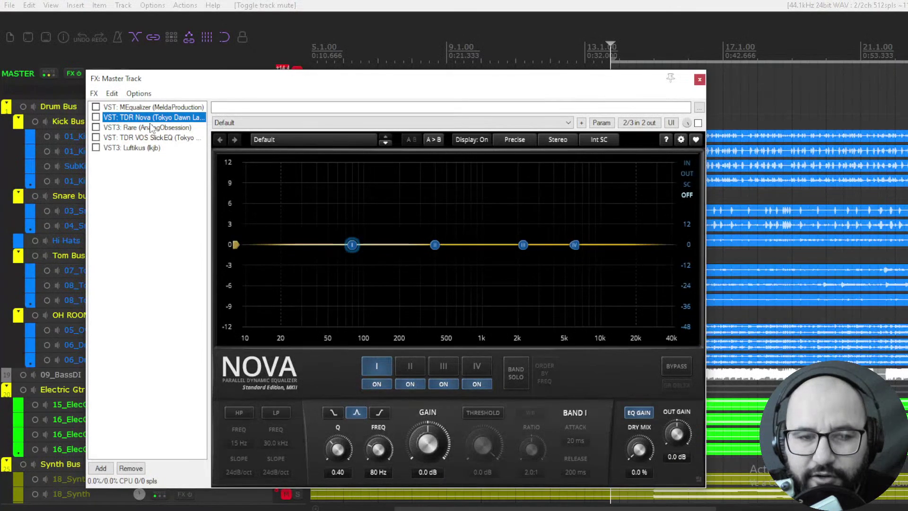
{"action": "left_click_drag", "start_coordinate": [371, 88], "coordinate": [367, 95]}
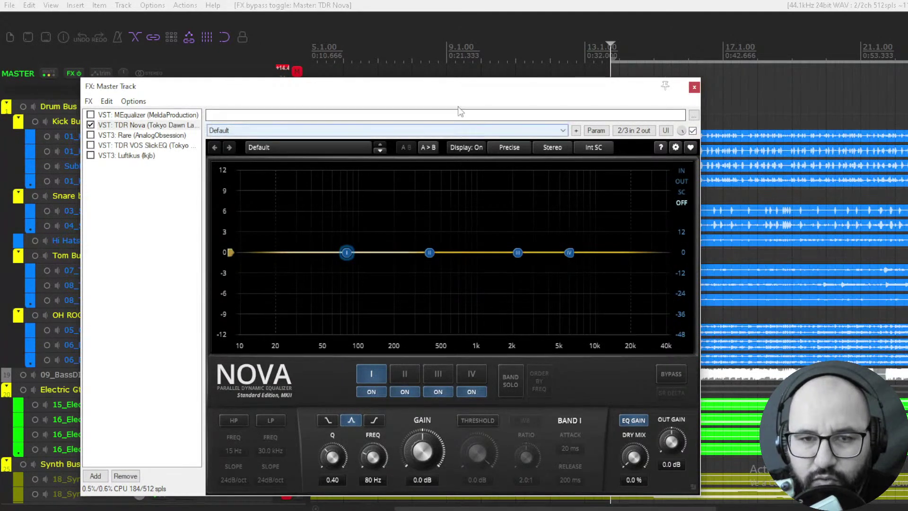
{"action": "left_click_drag", "start_coordinate": [463, 94], "coordinate": [469, 87]}
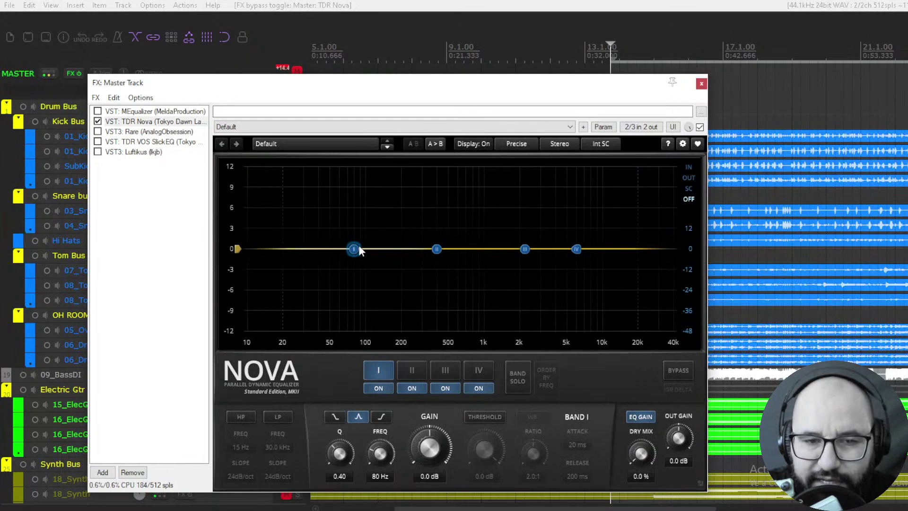
- Raise Nova's band II by about 2 dB and set band IV to a 0.5 dB gain at 6.1 kHz
{"action": "mouse_move", "coordinate": [356, 249]}
{"action": "left_mouse_down"}
{"action": "mouse_move", "coordinate": [355, 230]}
{"action": "mouse_move", "coordinate": [353, 249]}
{"action": "left_mouse_up"}
{"action": "mouse_move", "coordinate": [437, 249]}
{"action": "left_mouse_down"}
{"action": "mouse_move", "coordinate": [435, 258]}
{"action": "mouse_move", "coordinate": [436, 249]}
{"action": "left_mouse_up"}
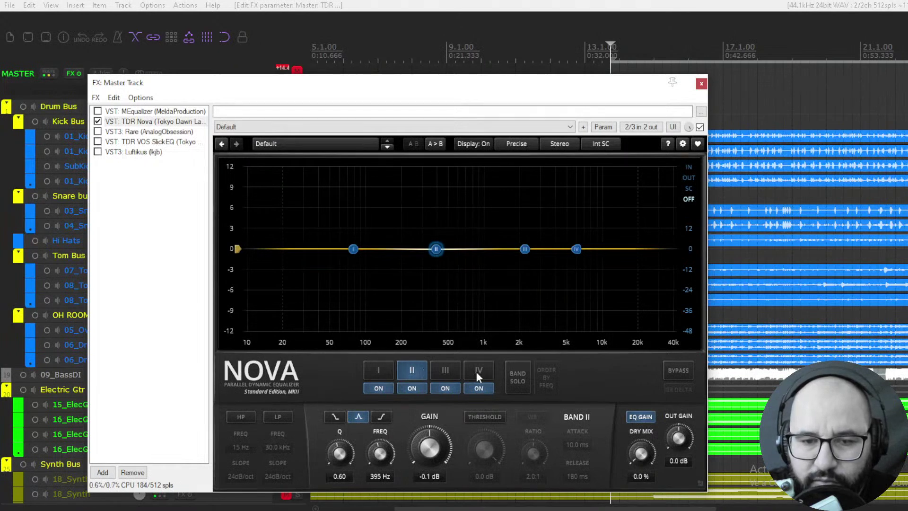
{"action": "left_click", "coordinate": [383, 370]}
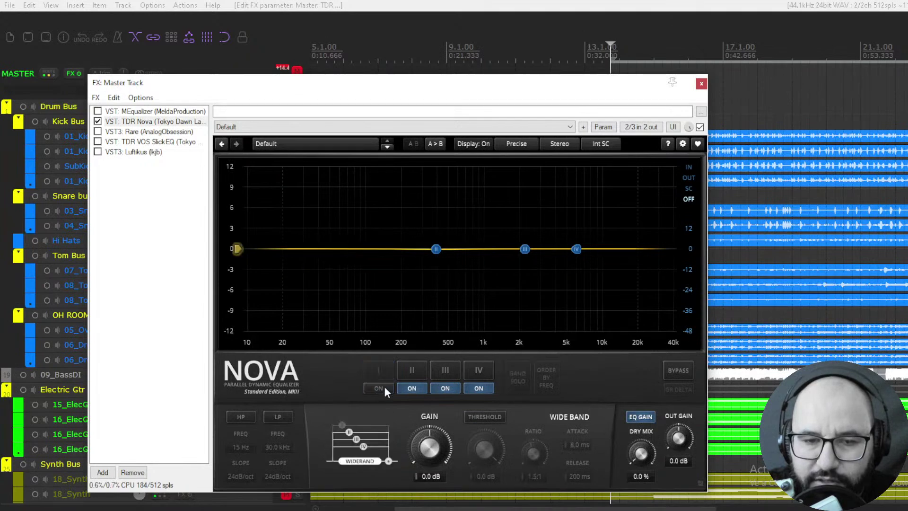
{"action": "mouse_move", "coordinate": [436, 248]}
{"action": "left_mouse_down"}
{"action": "mouse_move", "coordinate": [444, 214]}
{"action": "mouse_move", "coordinate": [442, 241]}
{"action": "left_mouse_up"}
{"action": "mouse_move", "coordinate": [574, 248]}
{"action": "left_mouse_down"}
{"action": "mouse_move", "coordinate": [576, 213]}
{"action": "mouse_move", "coordinate": [577, 245]}
{"action": "left_mouse_up"}
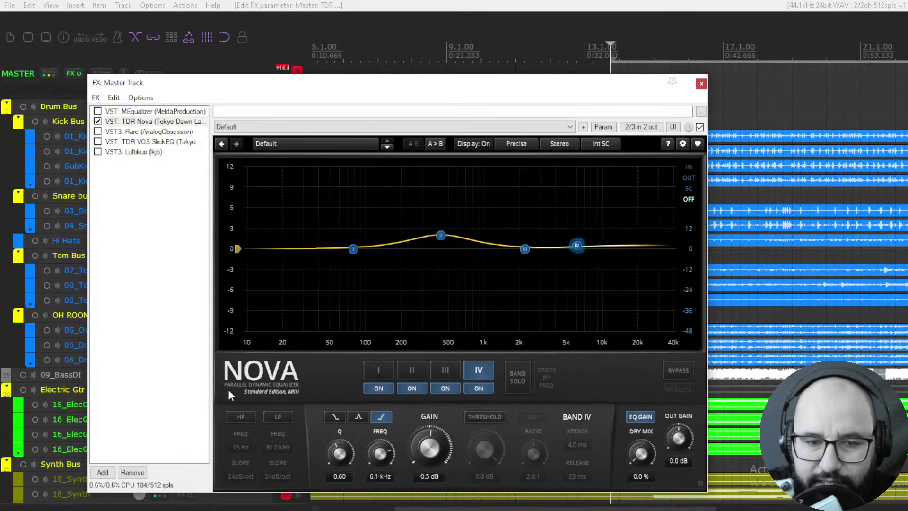
- Try out the high-pass and low-pass filters, switching both off again
{"action": "left_click", "coordinate": [245, 416]}
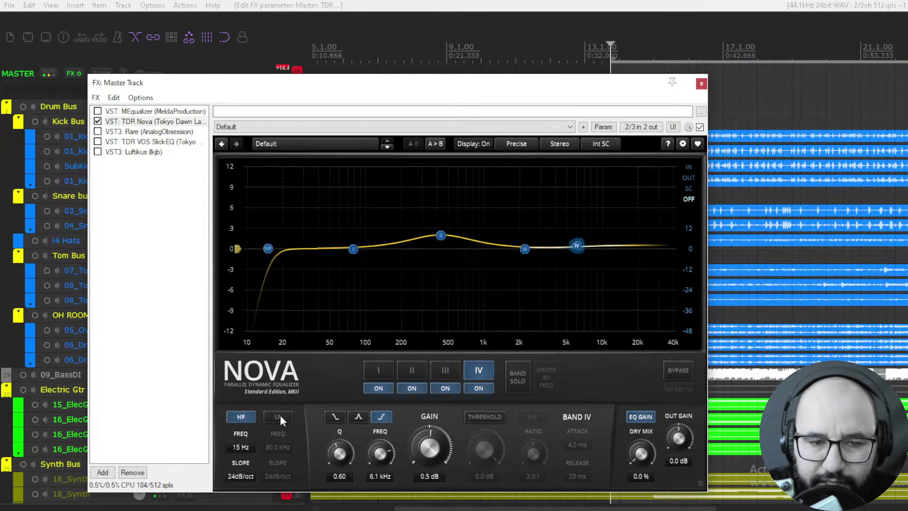
{"action": "left_click", "coordinate": [279, 417]}
{"action": "left_click", "coordinate": [277, 415]}
{"action": "left_click", "coordinate": [240, 416]}
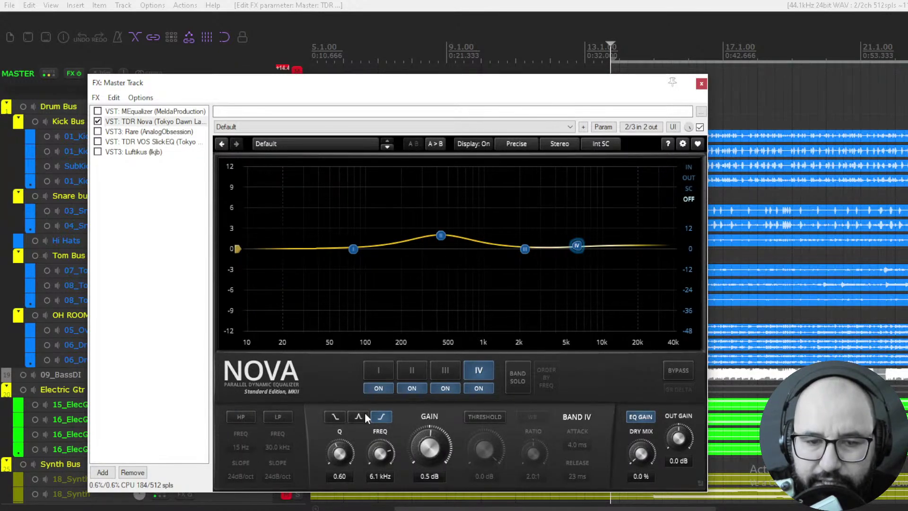
- Boost band II by 2.7 dB at 470 Hz, try its high-shelf and low-shelf shapes, and return it to a bell
{"action": "mouse_move", "coordinate": [440, 235]}
{"action": "left_mouse_down"}
{"action": "mouse_move", "coordinate": [442, 223]}
{"action": "mouse_move", "coordinate": [444, 232]}
{"action": "left_mouse_up"}
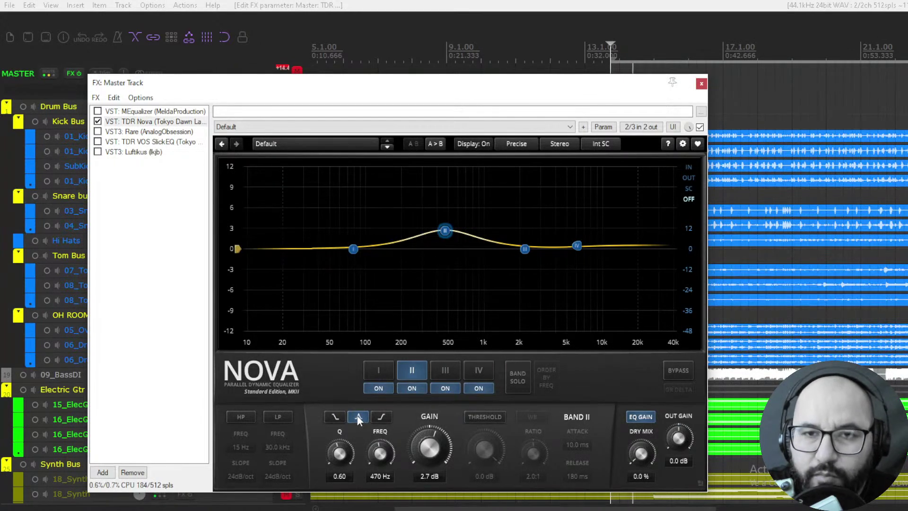
{"action": "left_click", "coordinate": [382, 417]}
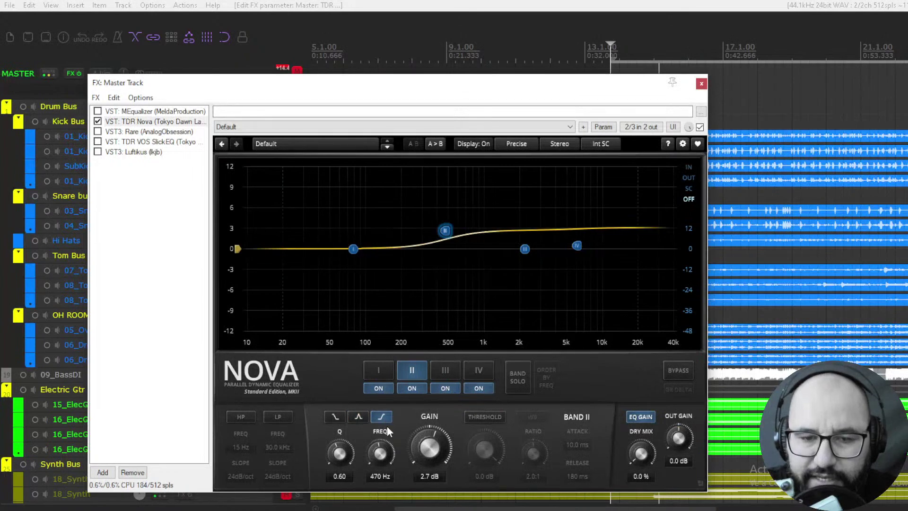
{"action": "left_click", "coordinate": [334, 416]}
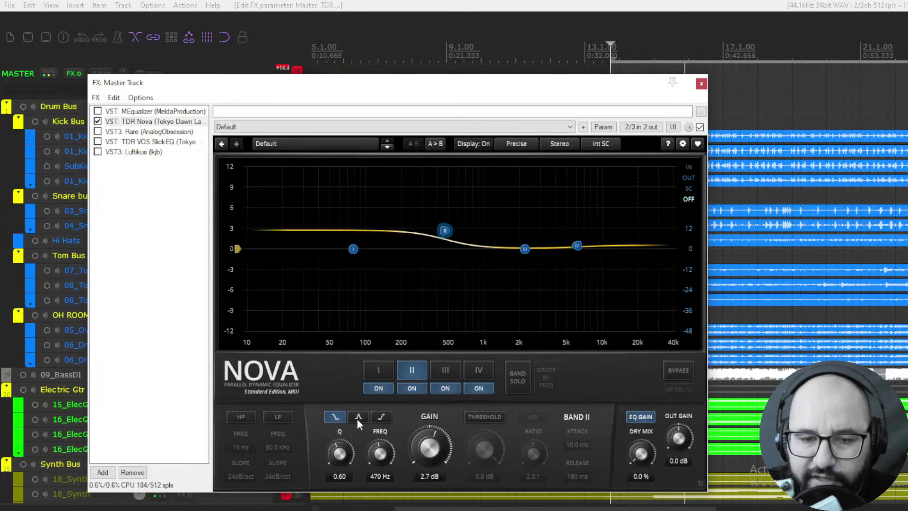
{"action": "left_click", "coordinate": [359, 418]}
{"action": "left_click", "coordinate": [443, 368]}
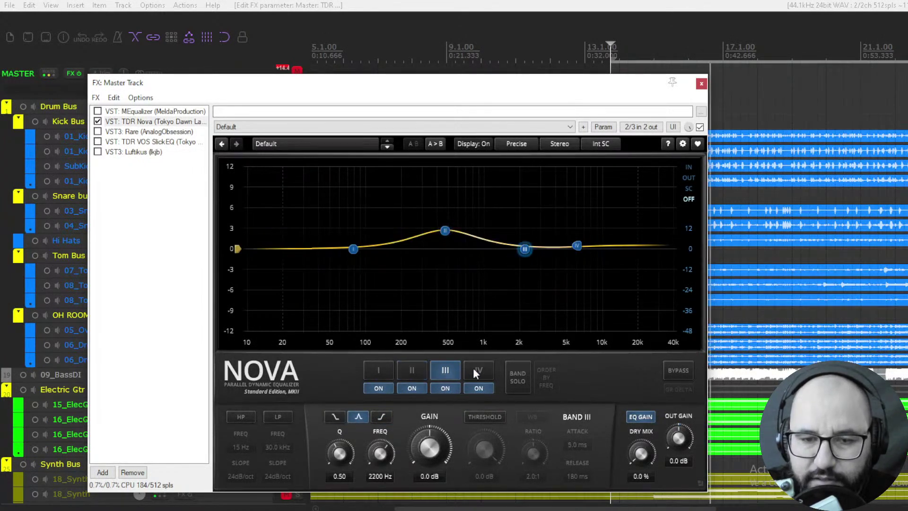
{"action": "left_click", "coordinate": [473, 370]}
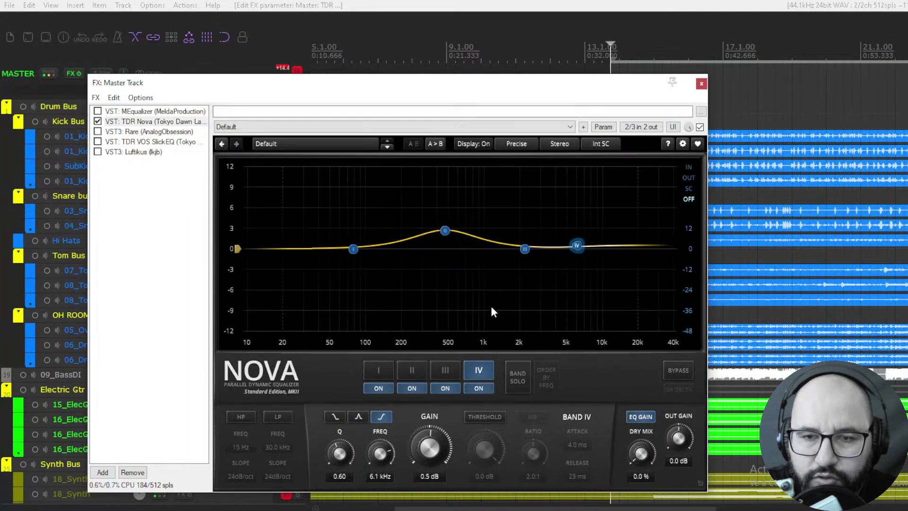
- Unmute the master track and switch the solo from the Electric Gtr Bus to the Drum Bus
{"action": "left_click", "coordinate": [297, 70]}
{"action": "left_click_drag", "start_coordinate": [379, 85], "coordinate": [630, 93]}
{"action": "left_click", "coordinate": [297, 389]}
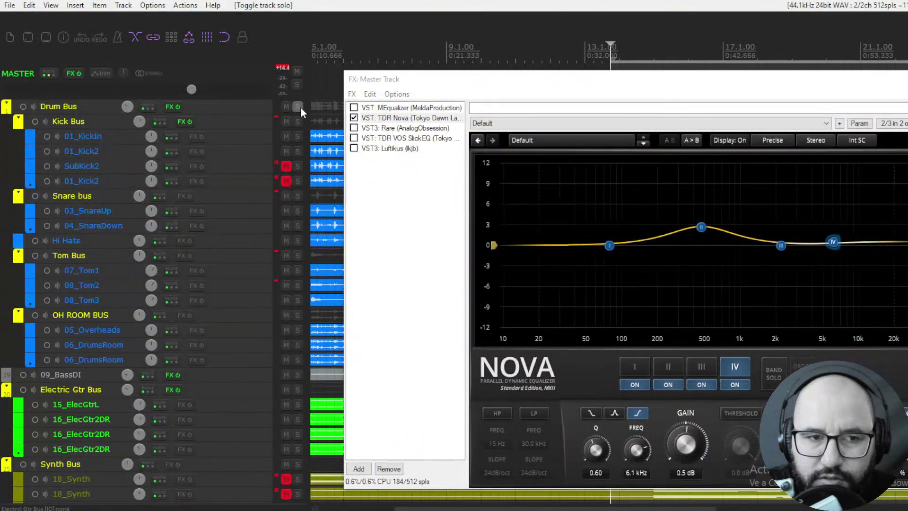
{"action": "left_click_drag", "start_coordinate": [498, 86], "coordinate": [281, 91]}
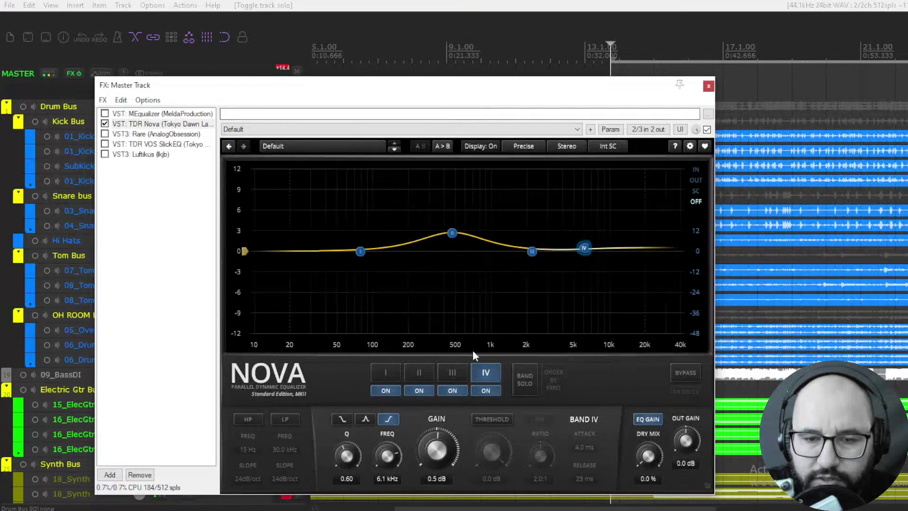
- Try a band II boost on the drums at 491 Hz with 2.8 dB gain, auditioning it with Band Solo
{"action": "left_click", "coordinate": [452, 233]}
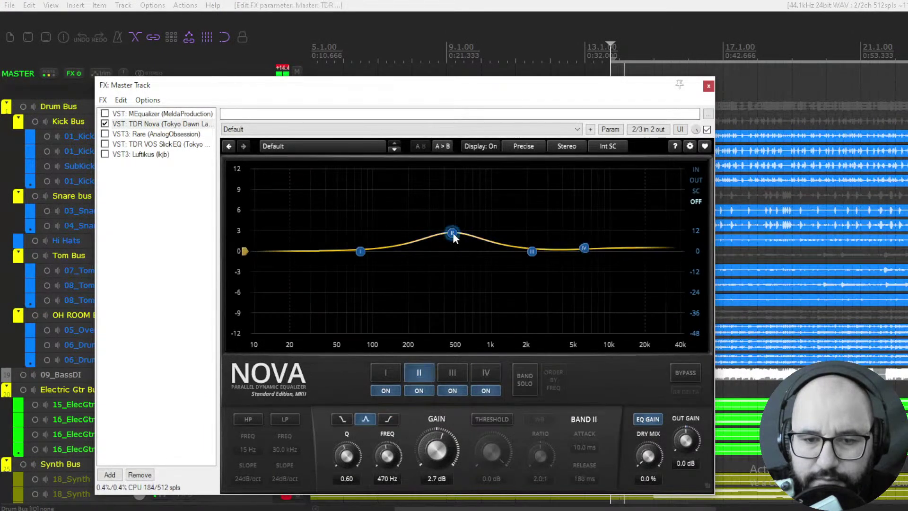
{"action": "left_click_drag", "start_coordinate": [452, 232], "coordinate": [455, 220]}
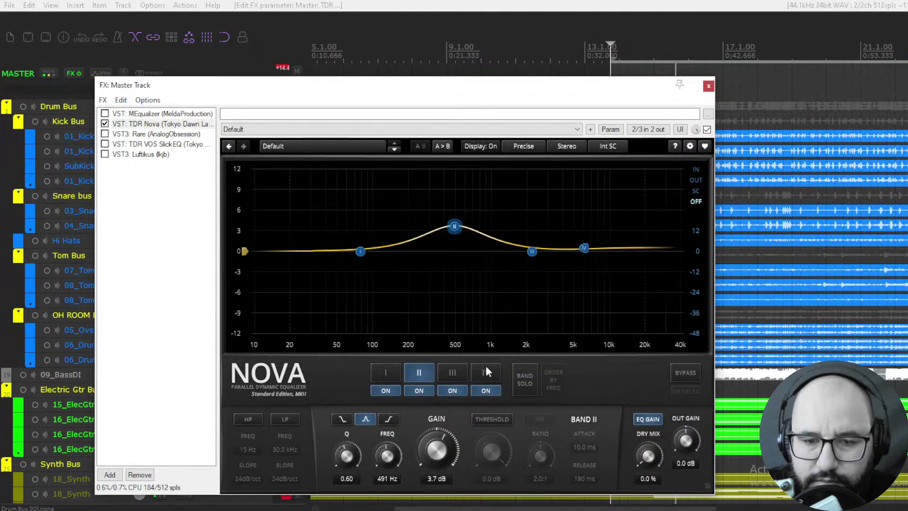
{"action": "left_click", "coordinate": [521, 377]}
{"action": "left_click_drag", "start_coordinate": [454, 226], "coordinate": [454, 236]}
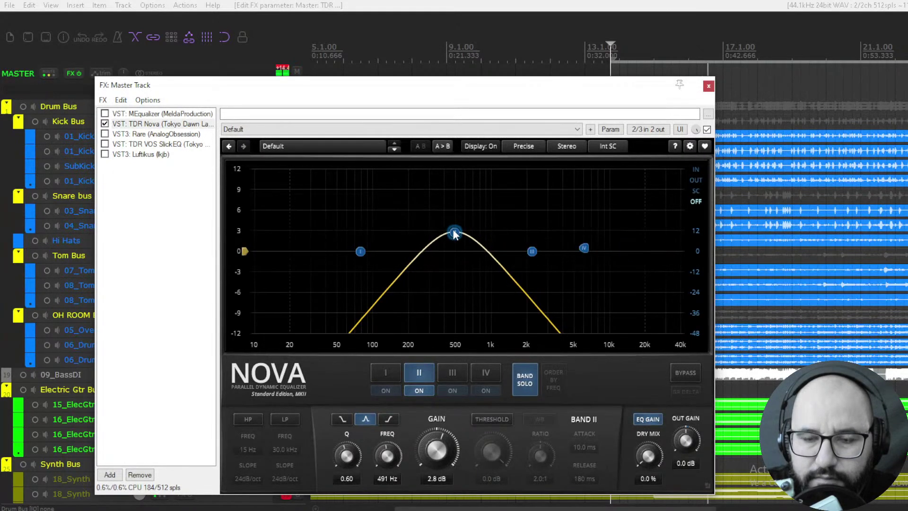
{"action": "left_click", "coordinate": [525, 377]}
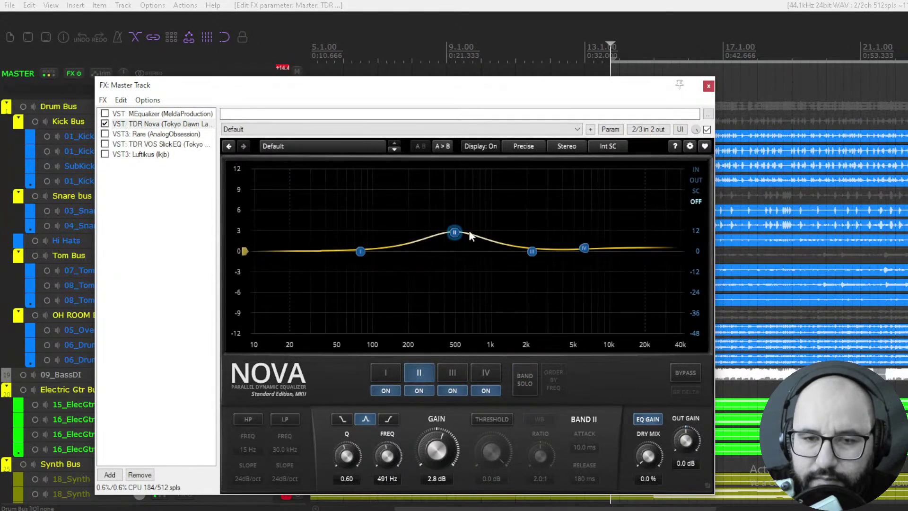
- Turn band II into a -2.9 dB cut at 438 Hz and enable its dynamic threshold at -11.1 dB
{"action": "left_click_drag", "start_coordinate": [452, 232], "coordinate": [452, 250]}
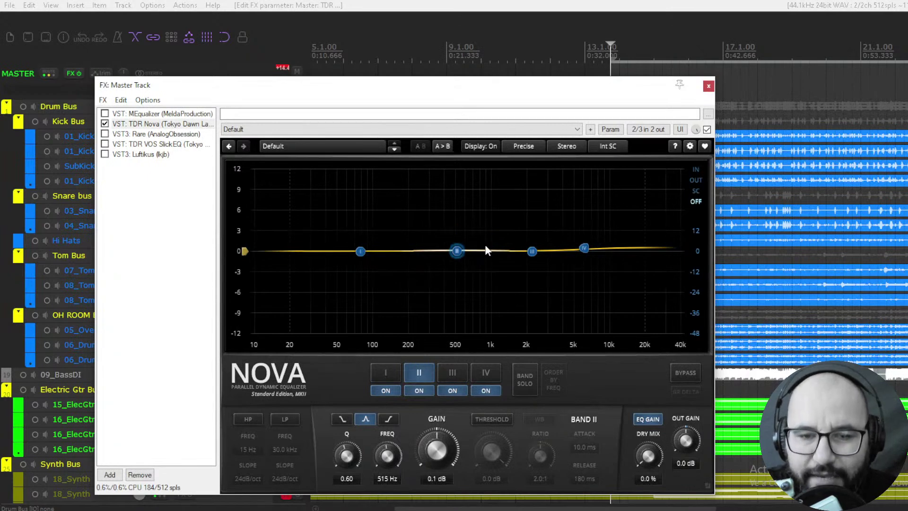
{"action": "left_click_drag", "start_coordinate": [459, 251], "coordinate": [453, 270]}
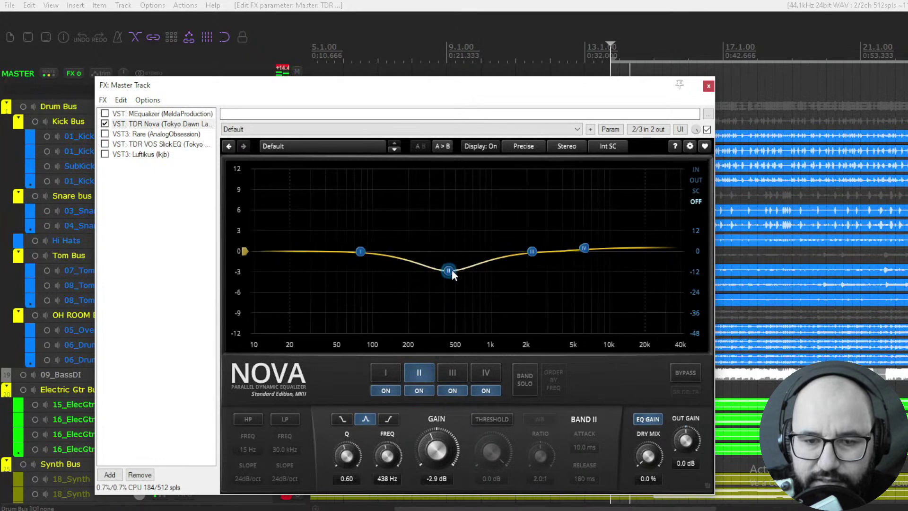
{"action": "left_click", "coordinate": [492, 419]}
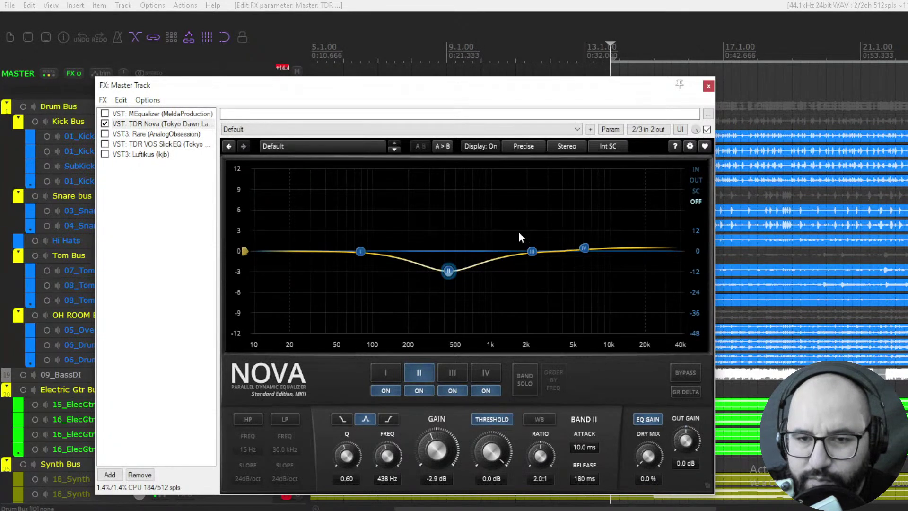
{"action": "left_click_drag", "start_coordinate": [495, 81], "coordinate": [495, 69]}
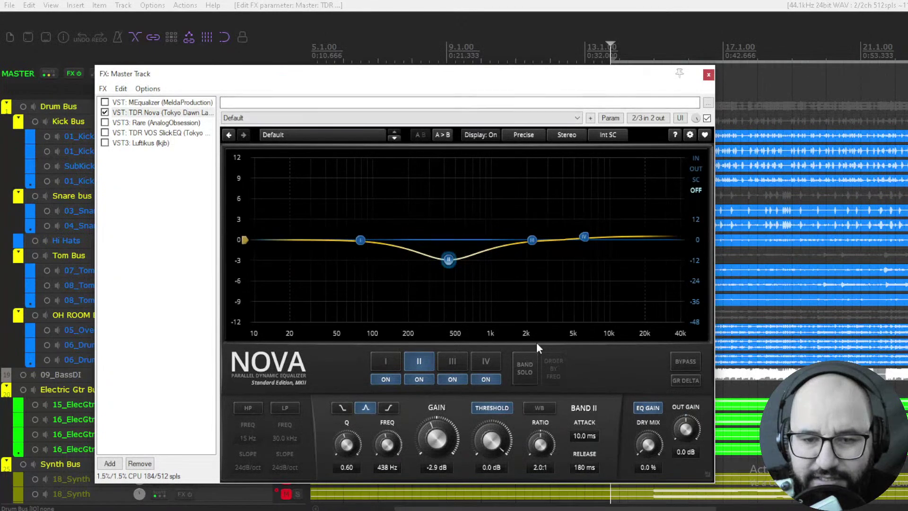
{"action": "left_click_drag", "start_coordinate": [491, 437], "coordinate": [492, 499]}
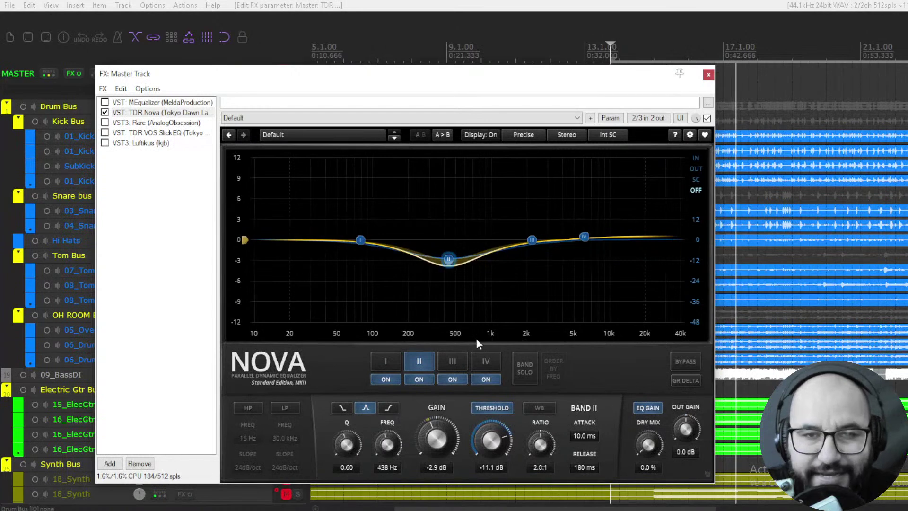
- Set band II's compression ratio to 3.1:1 while auditioning the band in solo, leaving Band Solo off
{"action": "left_click", "coordinate": [525, 368]}
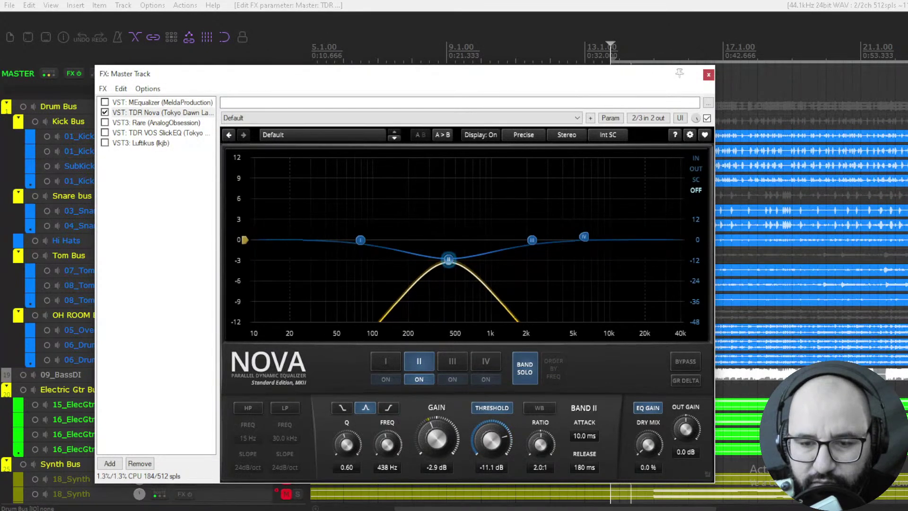
{"action": "left_click_drag", "start_coordinate": [540, 444], "coordinate": [540, 432]}
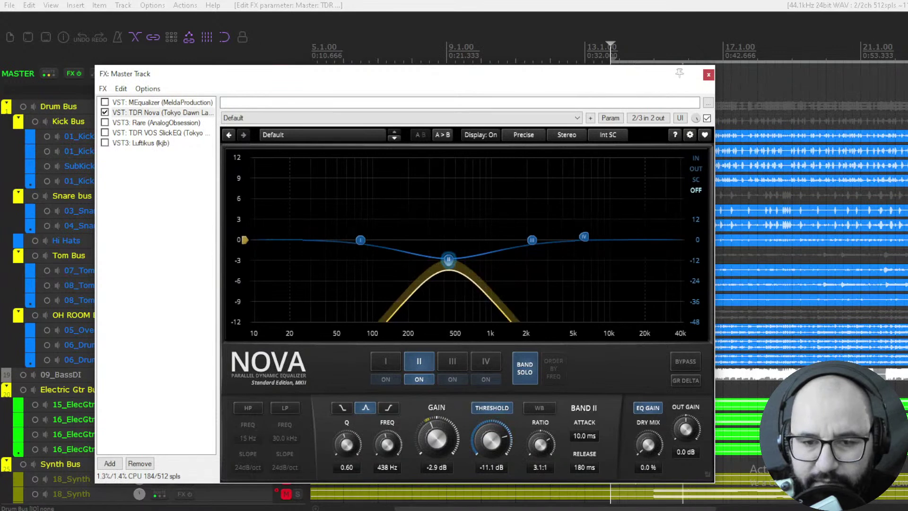
{"action": "left_click", "coordinate": [524, 376]}
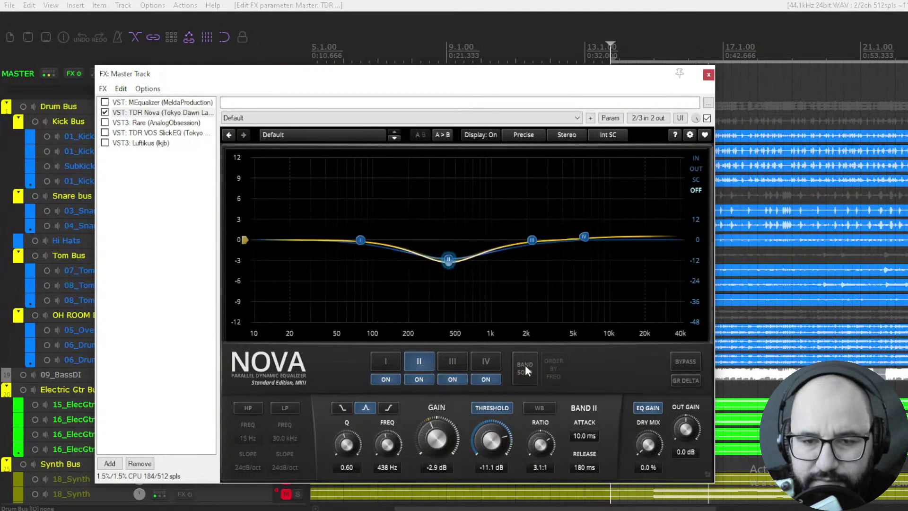
{"action": "left_click", "coordinate": [526, 366]}
{"action": "left_click", "coordinate": [525, 366]}
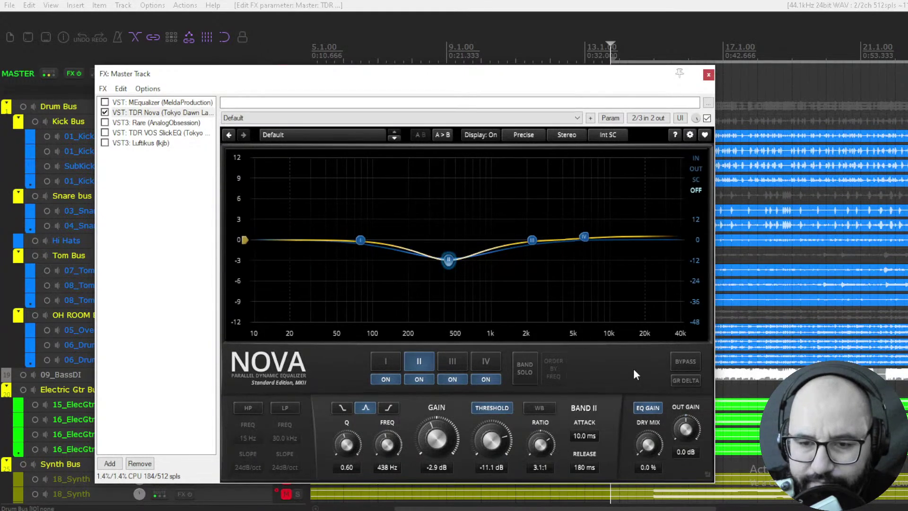
- Audition the gain reduction with GR Delta, turn it off, and examine the available channel processing modes, keeping Stereo
{"action": "left_click", "coordinate": [680, 381]}
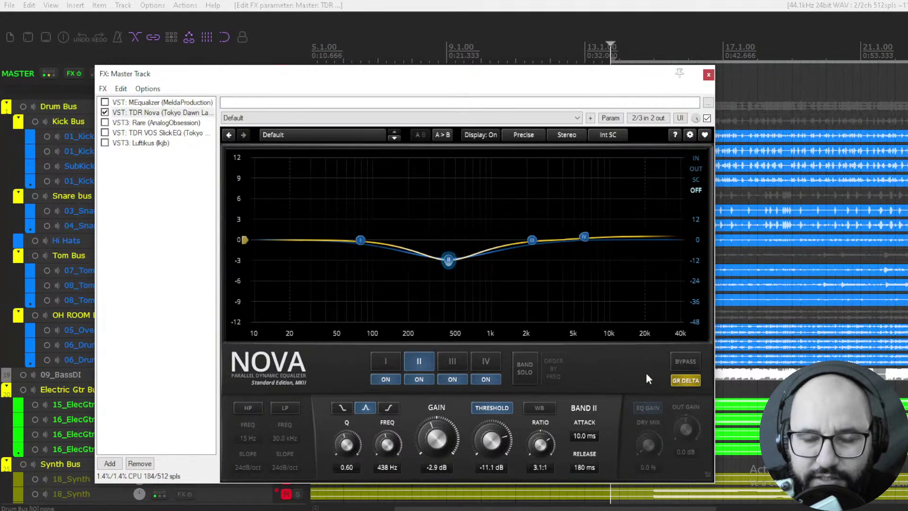
{"action": "left_click", "coordinate": [686, 380]}
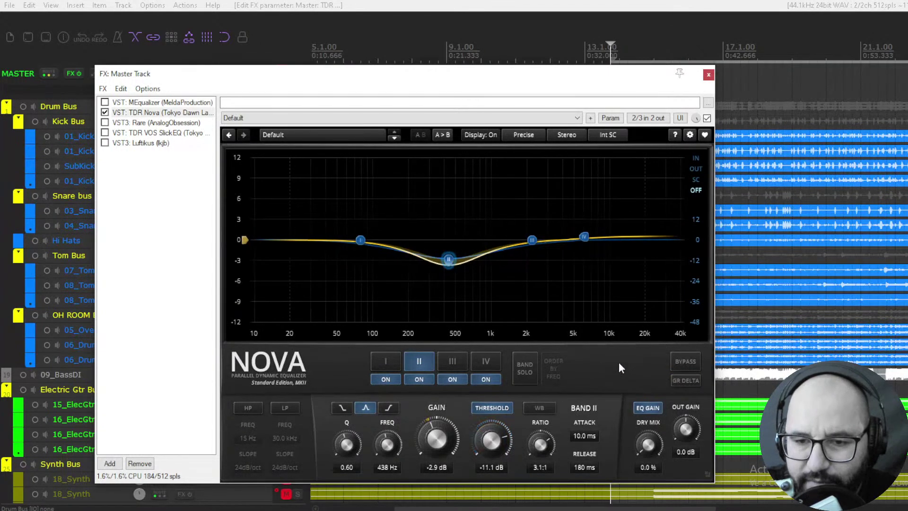
{"action": "left_click", "coordinate": [561, 136]}
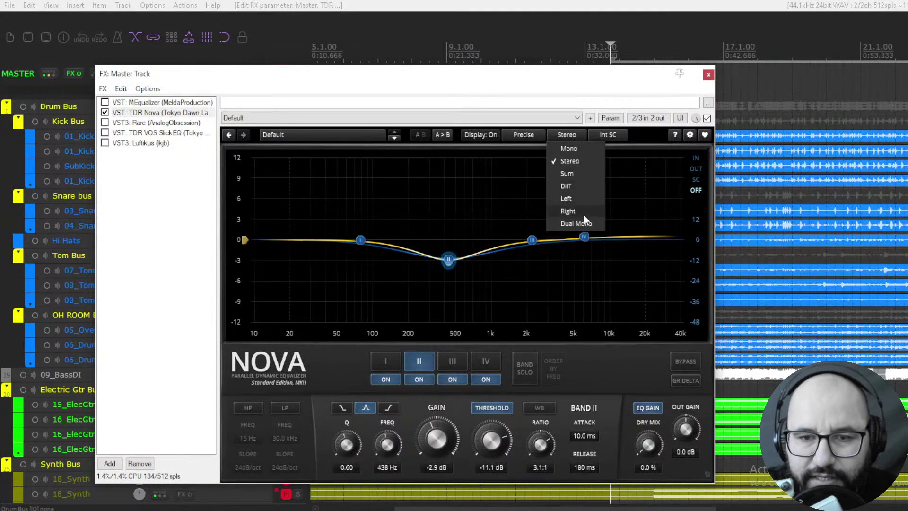
{"action": "left_click", "coordinate": [505, 168]}
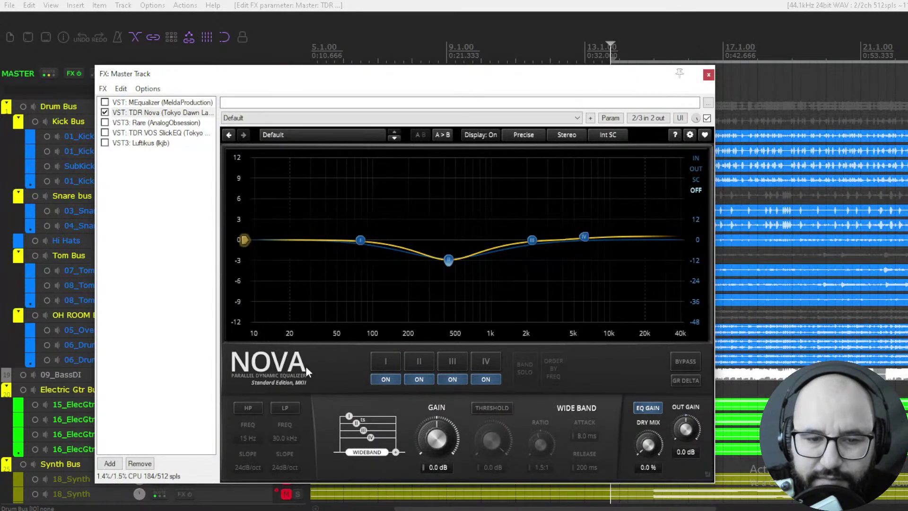
- Try a 24 dB/oct high-pass filter at 26 Hz and 19 Hz, briefly comparing the Minimum preset with Default
{"action": "left_click", "coordinate": [246, 407]}
{"action": "left_click_drag", "start_coordinate": [282, 243], "coordinate": [308, 240]}
{"action": "left_click_drag", "start_coordinate": [404, 236], "coordinate": [303, 240]}
{"action": "left_click", "coordinate": [394, 137]}
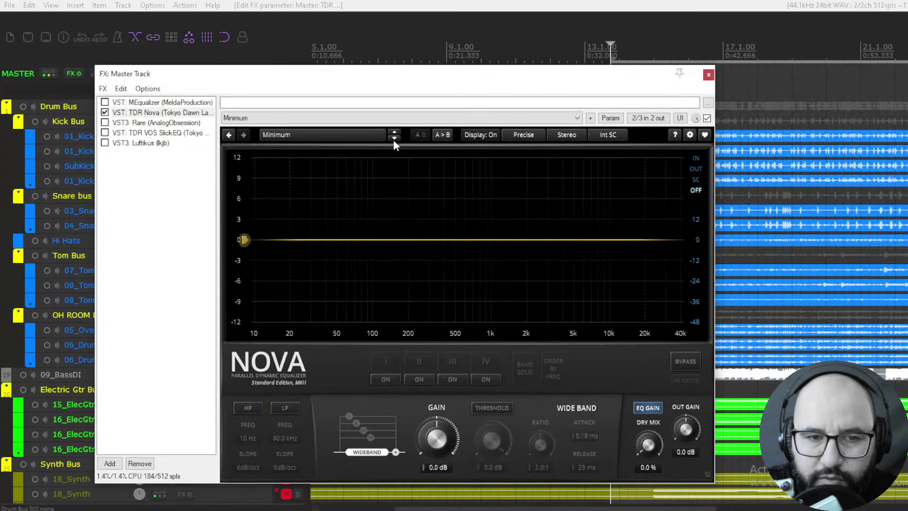
{"action": "left_click", "coordinate": [396, 132]}
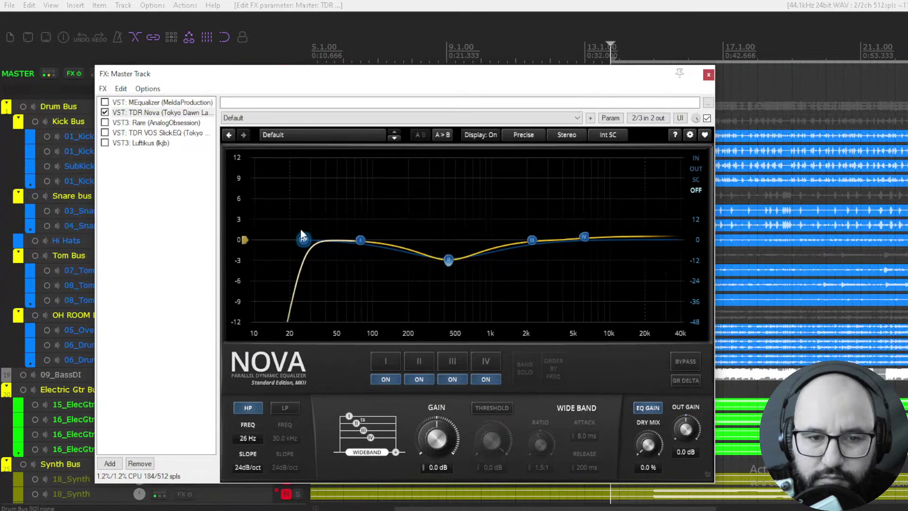
{"action": "left_click_drag", "start_coordinate": [307, 244], "coordinate": [289, 241]}
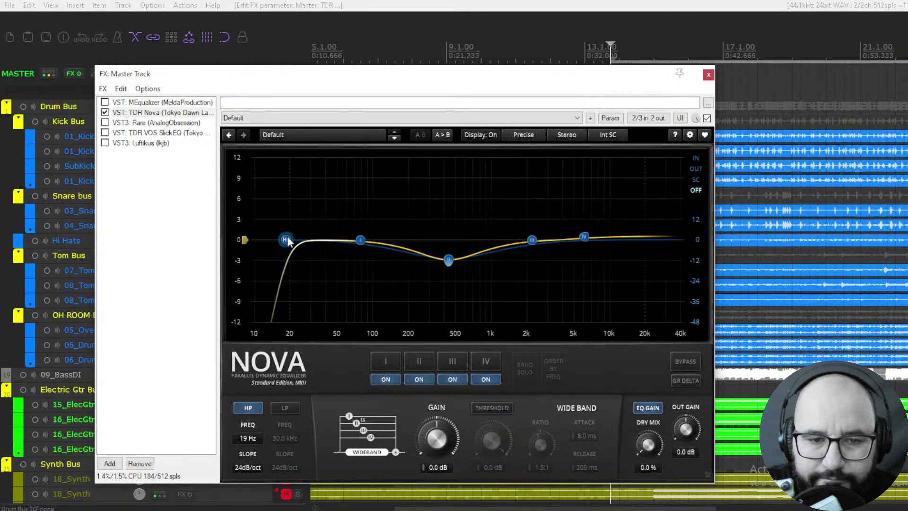
{"action": "double_click", "coordinate": [286, 239]}
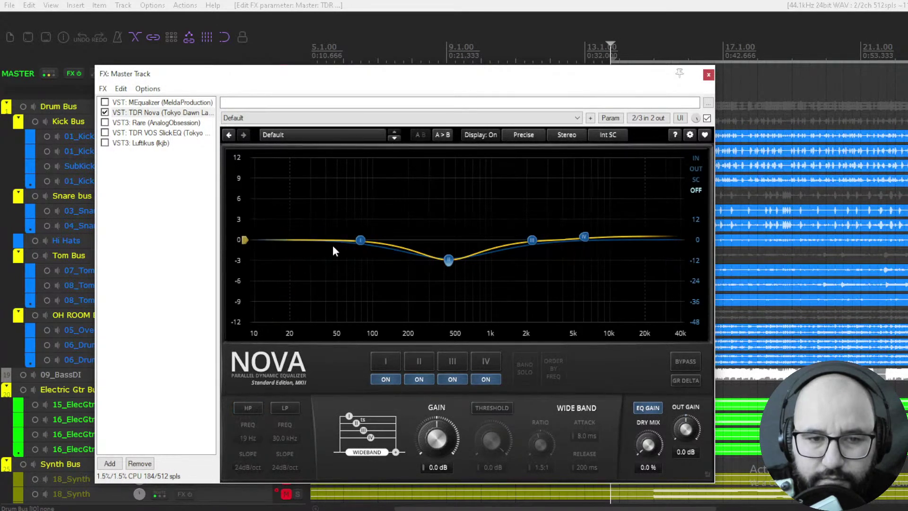
- Switch off bands II, IV and III, leaving only band I active on a flat curve
{"action": "double_click", "coordinate": [449, 261]}
{"action": "double_click", "coordinate": [584, 237]}
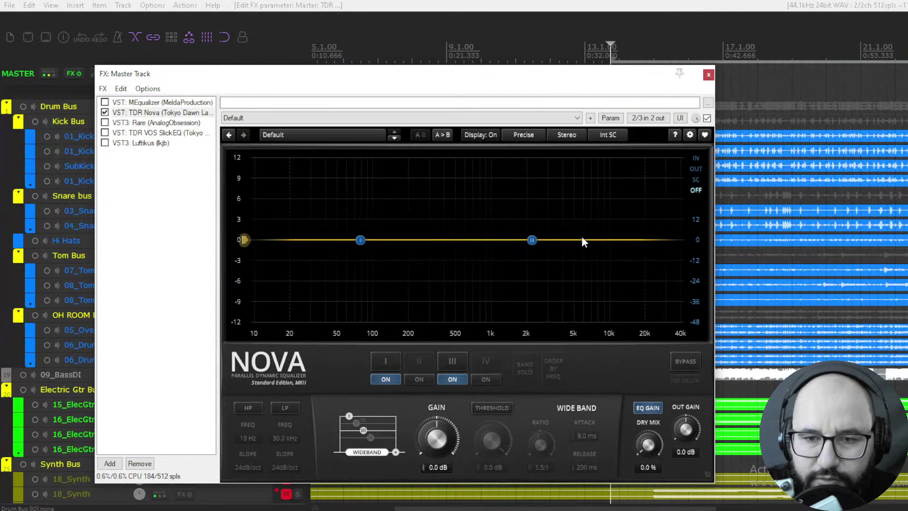
{"action": "left_click_drag", "start_coordinate": [534, 239], "coordinate": [542, 239]}
{"action": "double_click", "coordinate": [540, 240]}
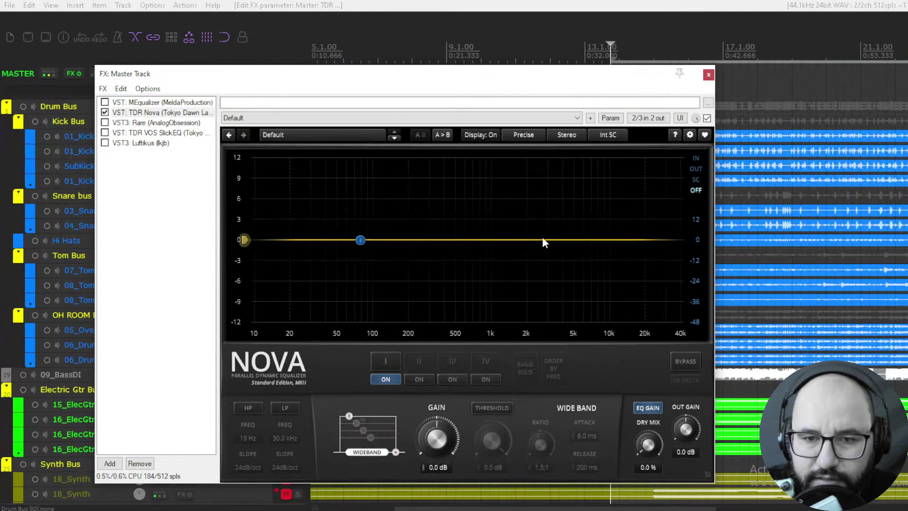
- Unsolo the Drum Bus to hear the full mix, keeping TDR Nova enabled on the master track
{"action": "left_click", "coordinate": [104, 112]}
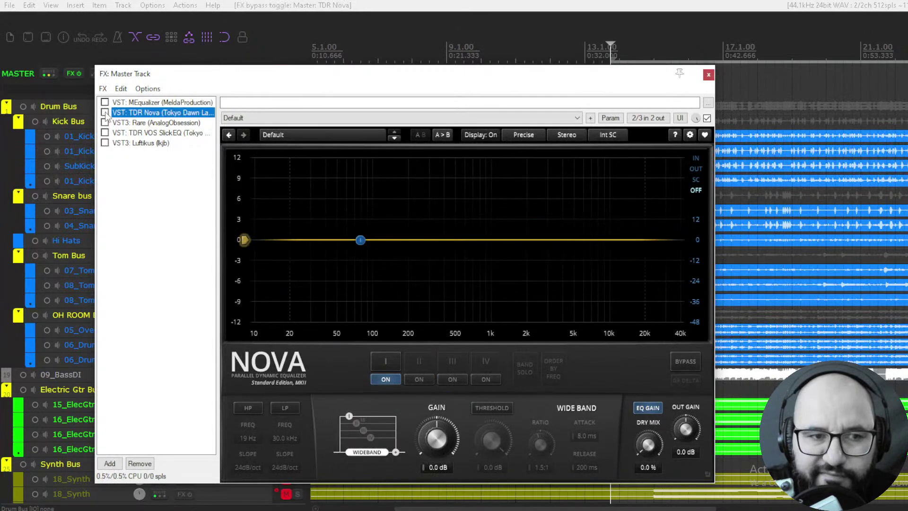
{"action": "left_click_drag", "start_coordinate": [292, 87], "coordinate": [301, 152]}
{"action": "left_click", "coordinate": [297, 107]}
{"action": "left_click", "coordinate": [116, 181]}
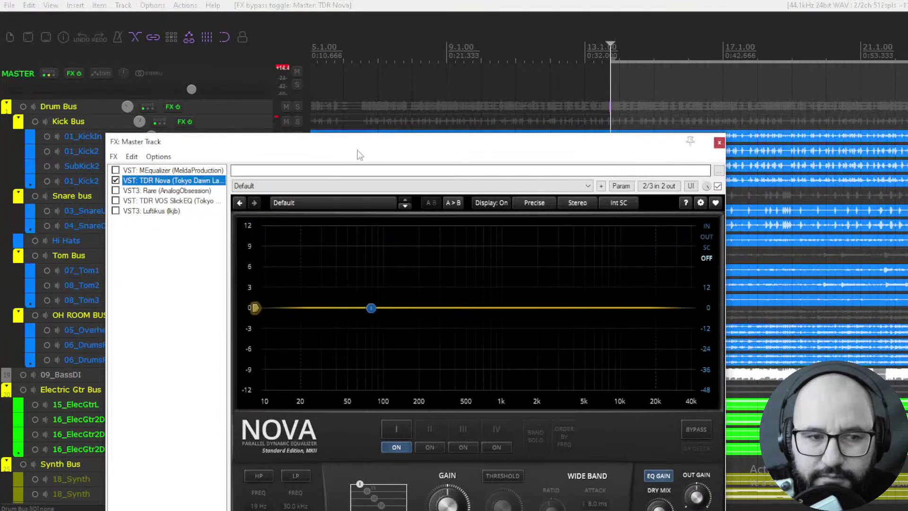
{"action": "left_click_drag", "start_coordinate": [364, 144], "coordinate": [371, 84]}
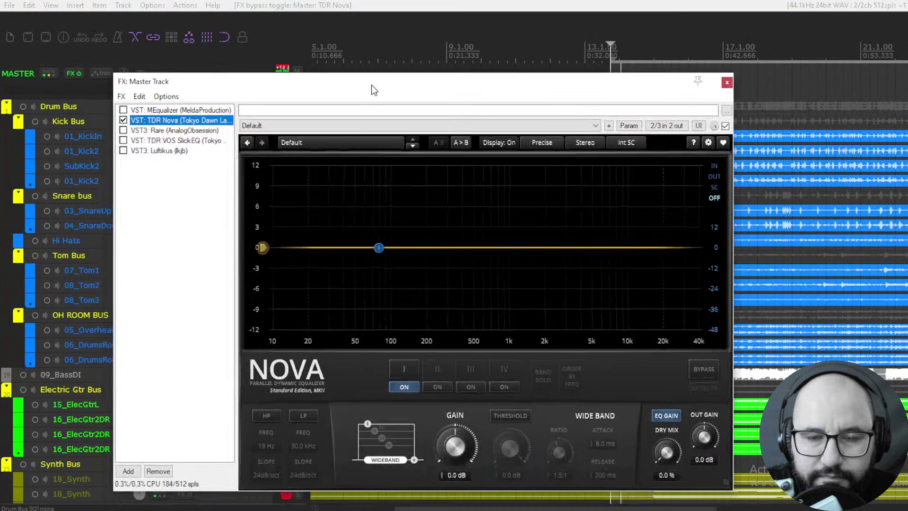
- Enable band IV as a 5.2 dB high shelf at 4.0 kHz and set band I to a -1.8 dB cut at 212 Hz
{"action": "double_click", "coordinate": [617, 247]}
{"action": "left_click_drag", "start_coordinate": [618, 246], "coordinate": [579, 218]}
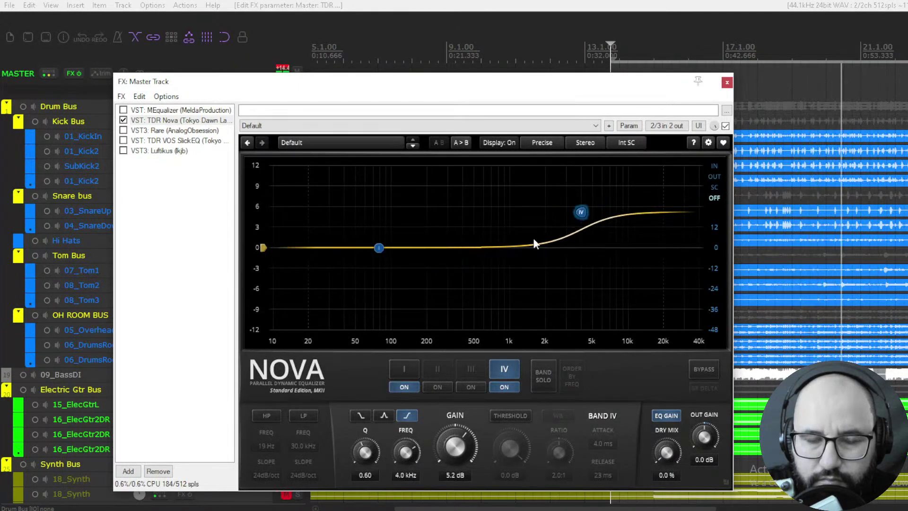
{"action": "left_click_drag", "start_coordinate": [381, 247], "coordinate": [434, 260]}
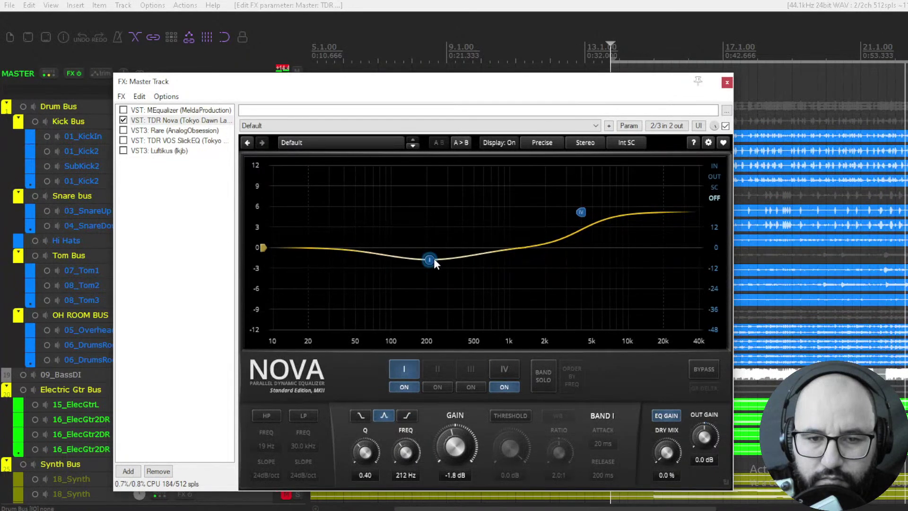
- Try a 24 dB/oct high-pass filter at 11 Hz on the full mix
{"action": "left_click", "coordinate": [297, 248]}
{"action": "left_click_drag", "start_coordinate": [307, 248], "coordinate": [279, 247]}
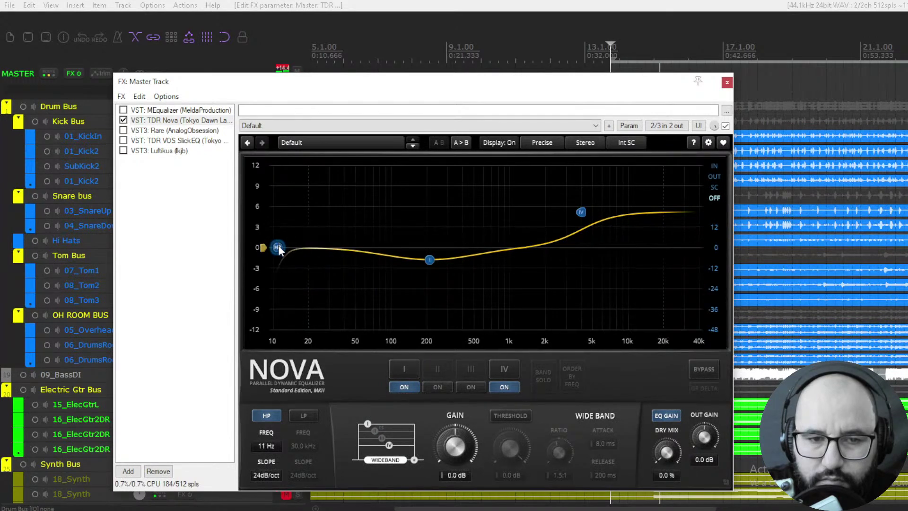
{"action": "double_click", "coordinate": [279, 247]}
- Reduce band IV's shelf to 4.2 dB at 4.2 kHz, auditioning it with Band Solo, and enable its dynamic threshold
{"action": "left_click_drag", "start_coordinate": [584, 212], "coordinate": [583, 219]}
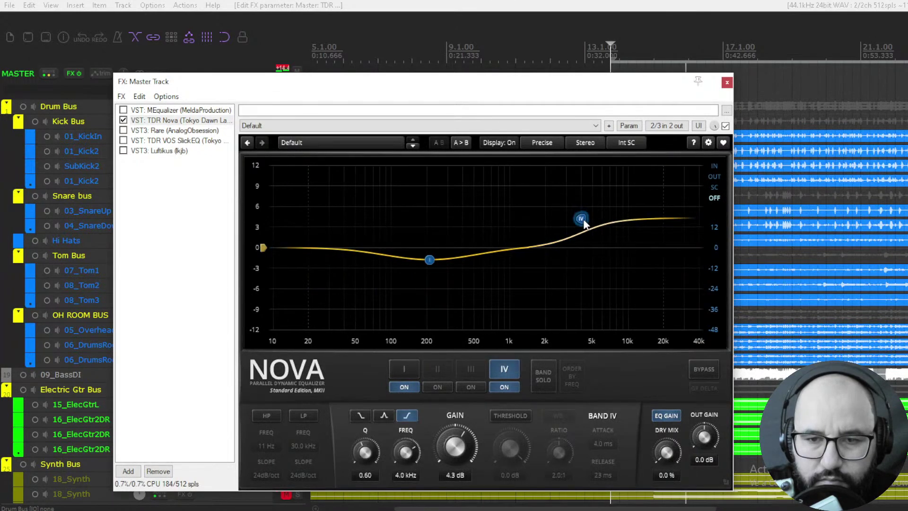
{"action": "left_click", "coordinate": [547, 373]}
{"action": "left_click", "coordinate": [544, 375]}
{"action": "left_click_drag", "start_coordinate": [583, 224], "coordinate": [585, 225]}
{"action": "left_click", "coordinate": [509, 417]}
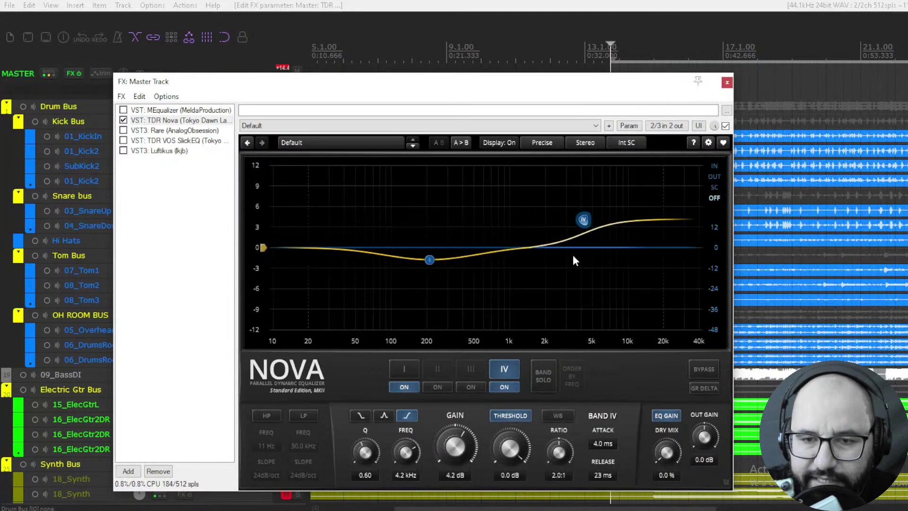
{"action": "mouse_move", "coordinate": [504, 455]}
{"action": "left_mouse_down"}
{"action": "mouse_move", "coordinate": [502, 474]}
{"action": "mouse_move", "coordinate": [503, 455]}
{"action": "left_mouse_up"}
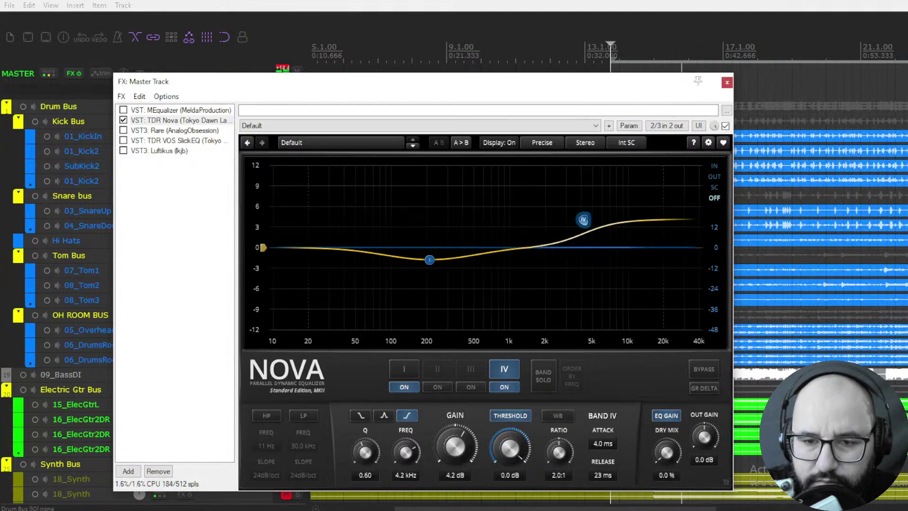
- Turn band IV into a -1.8 dB shelf at 4.7 kHz with a -15.3 dB threshold, checking it with GR Delta
{"action": "left_click_drag", "start_coordinate": [583, 220], "coordinate": [589, 260]}
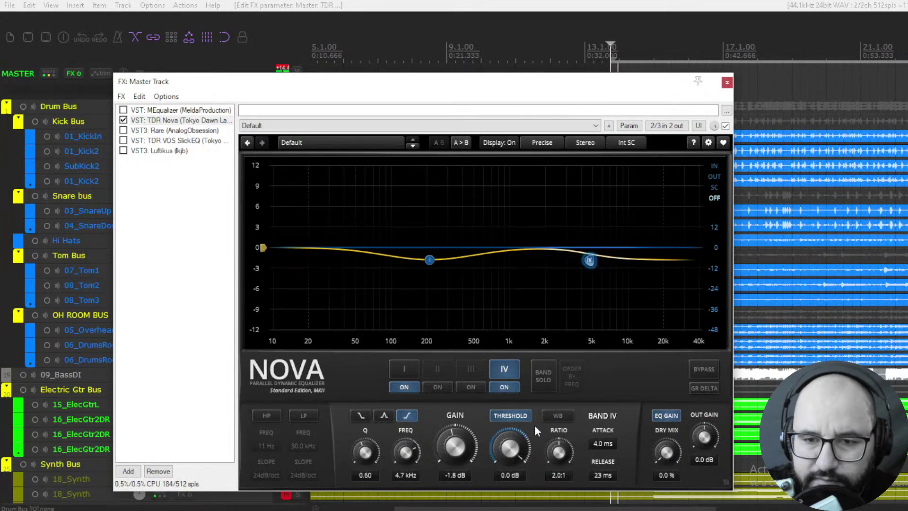
{"action": "left_click_drag", "start_coordinate": [510, 447], "coordinate": [507, 483]}
{"action": "left_click", "coordinate": [703, 389]}
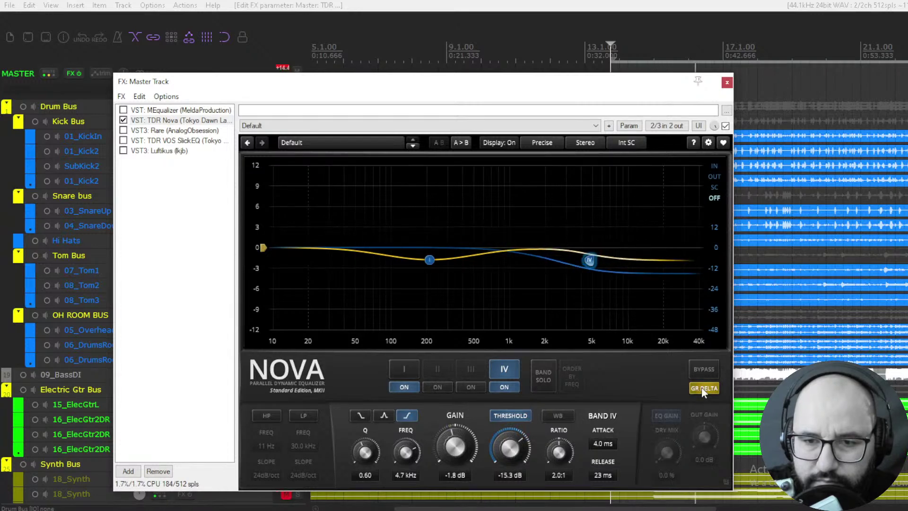
{"action": "left_click", "coordinate": [704, 389]}
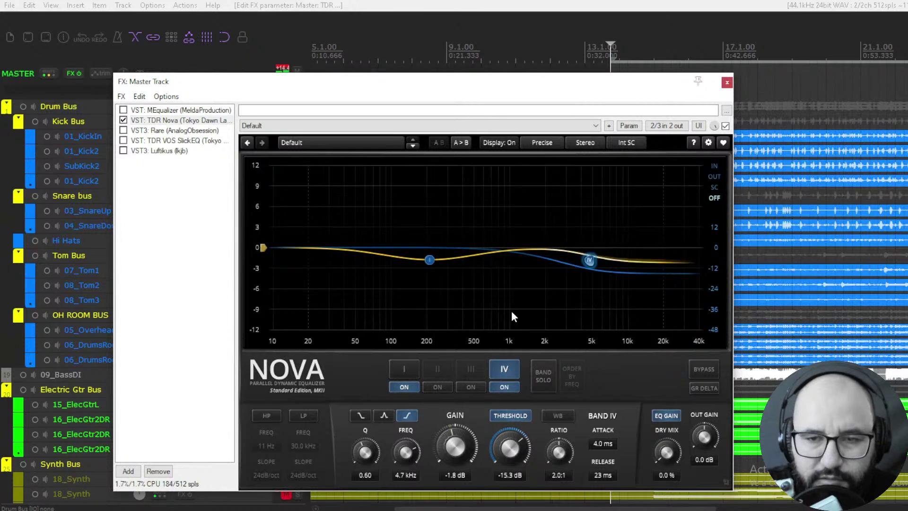
- Bypass TDR Nova in favour of displaying the Rare program equalizer, and solo the Drum Bus
{"action": "left_click", "coordinate": [123, 120]}
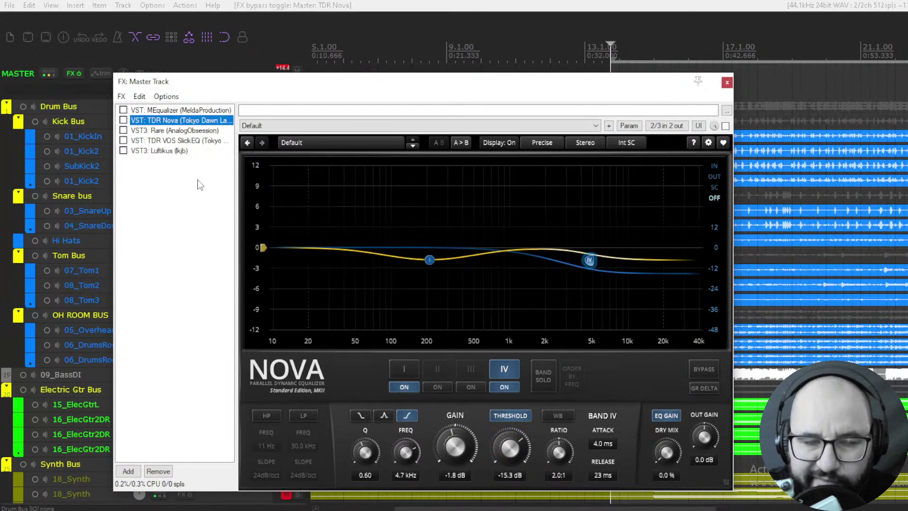
{"action": "left_click", "coordinate": [167, 130]}
{"action": "left_click_drag", "start_coordinate": [297, 88], "coordinate": [266, 176]}
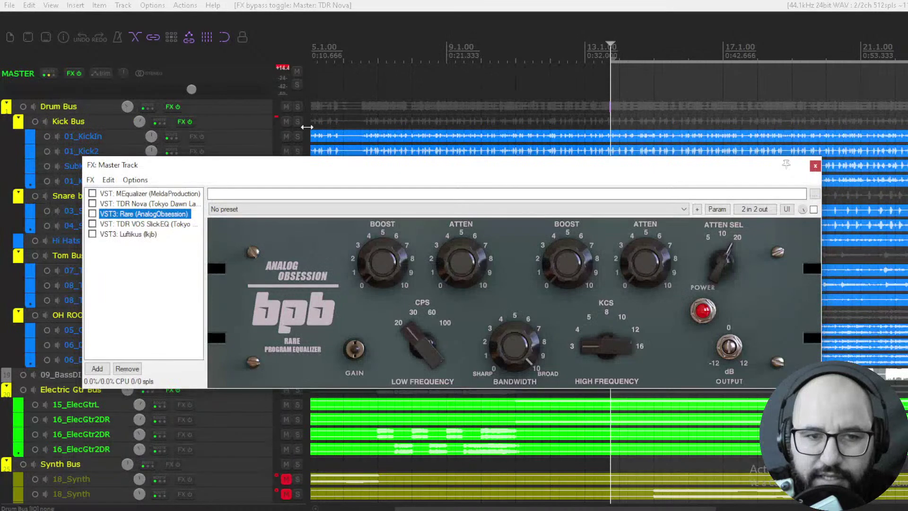
{"action": "left_click_drag", "start_coordinate": [349, 176], "coordinate": [342, 155]}
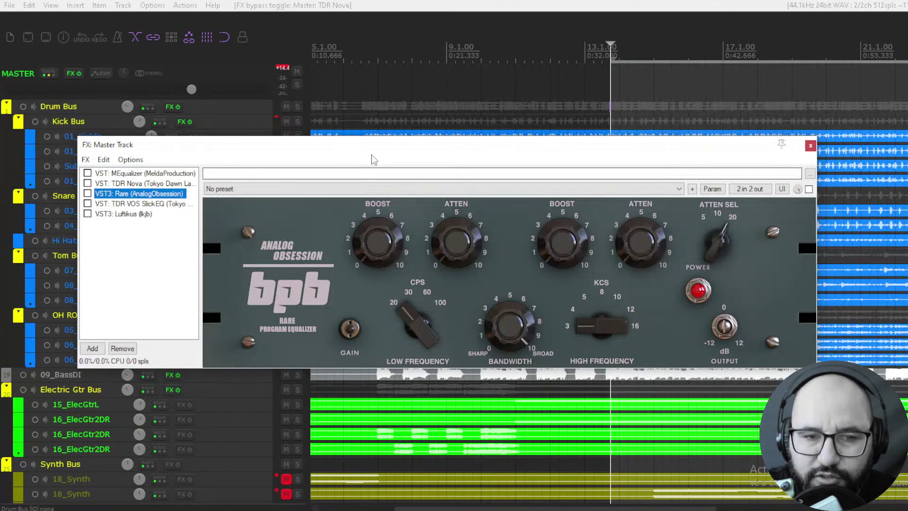
{"action": "left_click_drag", "start_coordinate": [367, 154], "coordinate": [370, 162]}
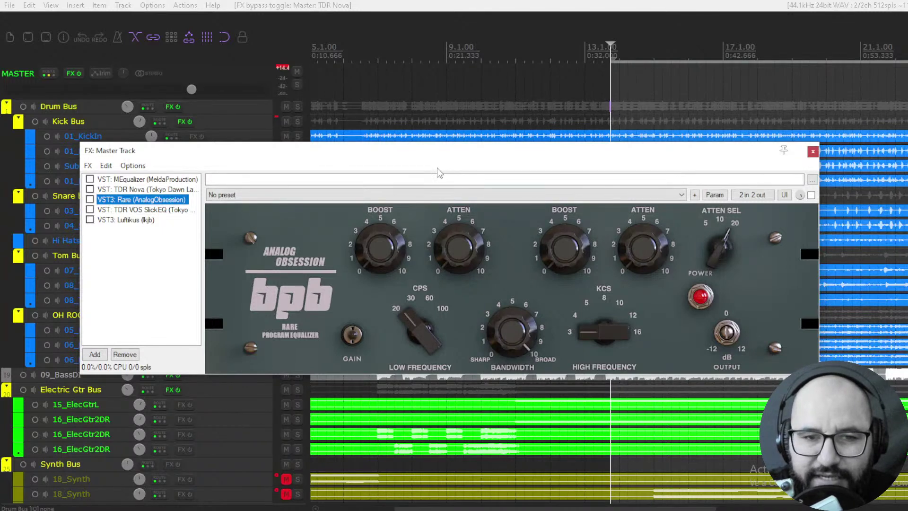
{"action": "left_click_drag", "start_coordinate": [439, 162], "coordinate": [443, 168]}
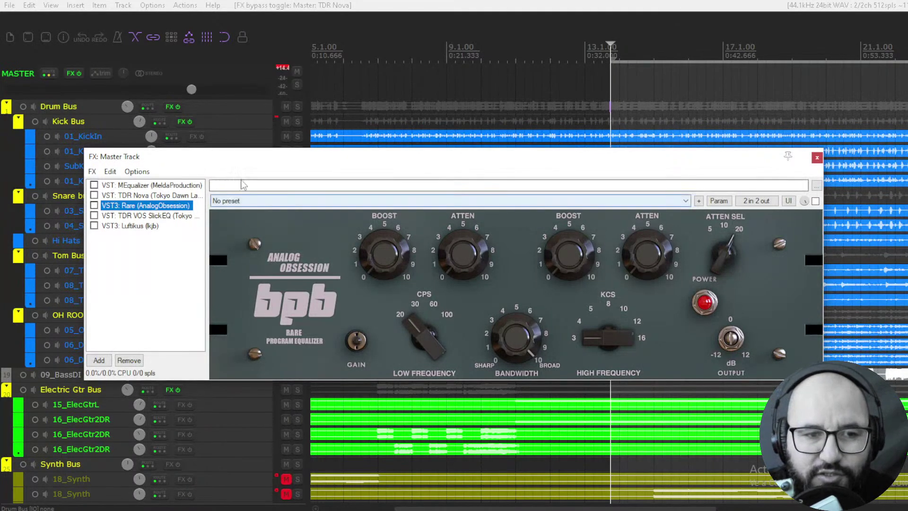
{"action": "left_click", "coordinate": [297, 107]}
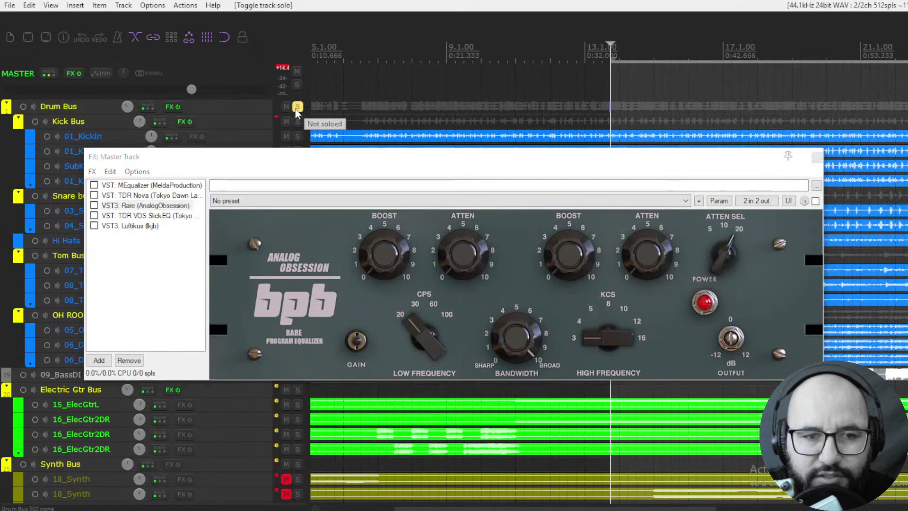
{"action": "left_click_drag", "start_coordinate": [457, 164], "coordinate": [465, 161]}
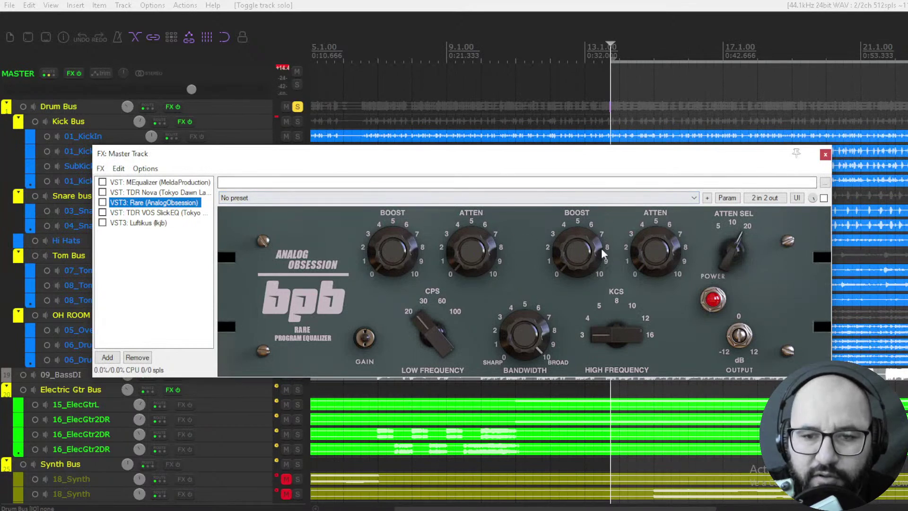
- Try Rare's low-frequency selector at 30 and 20 CPS and examine the high-frequency selector, keeping it at 3 kHz
{"action": "left_click", "coordinate": [615, 326]}
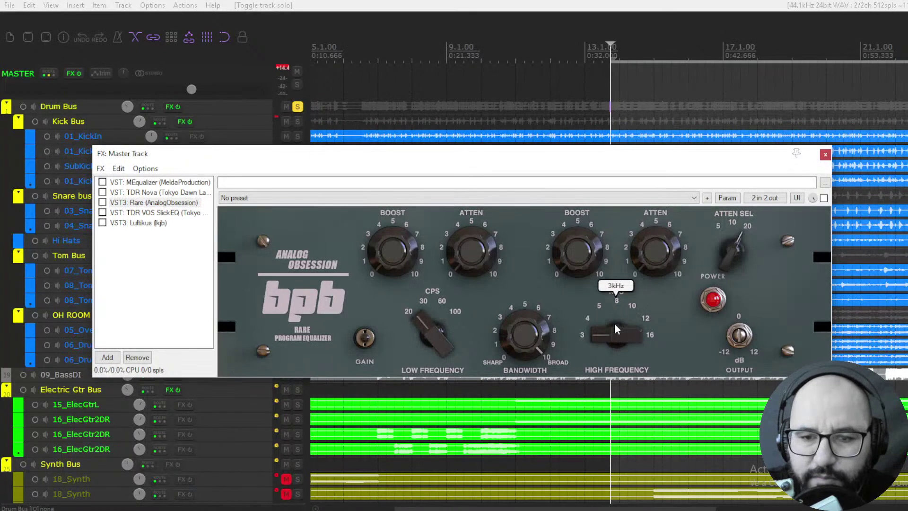
{"action": "left_click", "coordinate": [431, 322]}
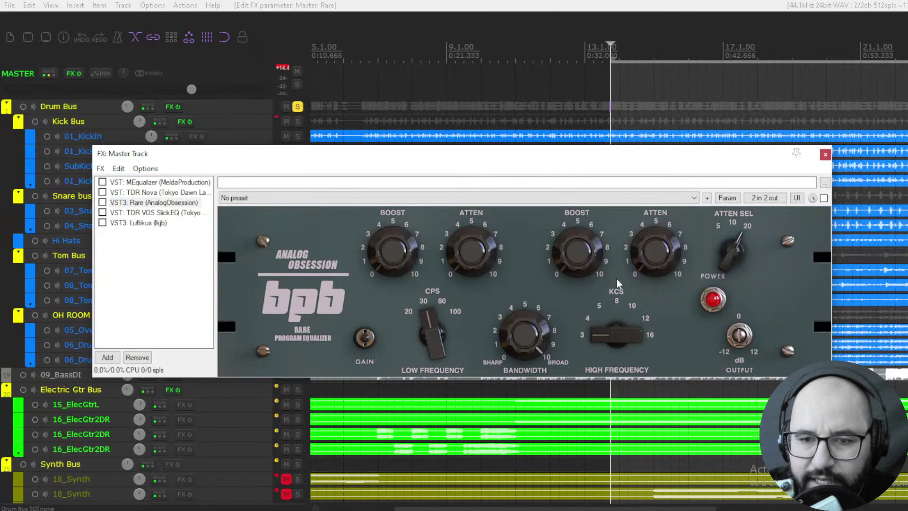
{"action": "mouse_move", "coordinate": [613, 337]}
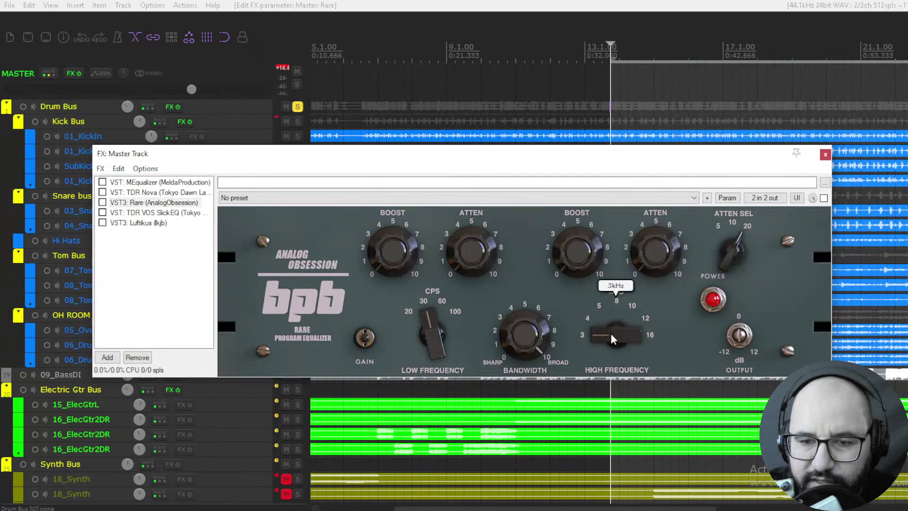
{"action": "left_click_drag", "start_coordinate": [428, 332], "coordinate": [426, 367]}
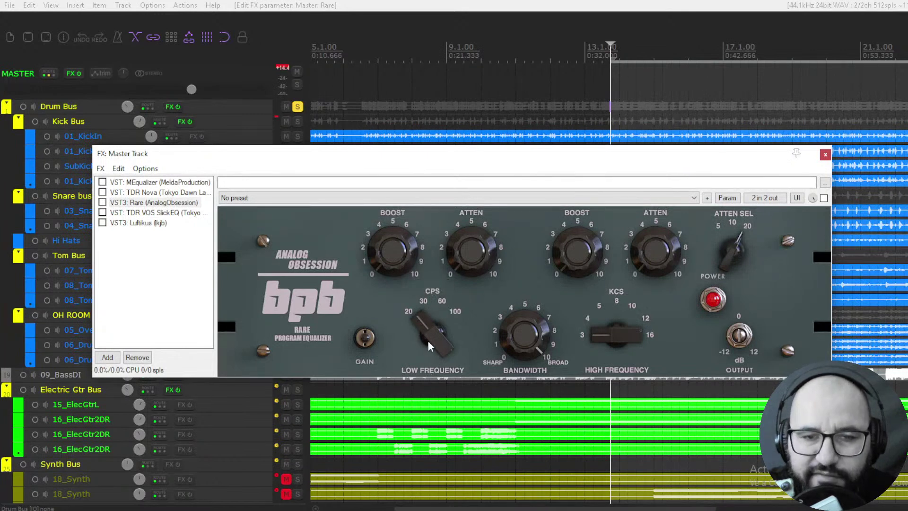
{"action": "left_click_drag", "start_coordinate": [429, 331], "coordinate": [412, 310]}
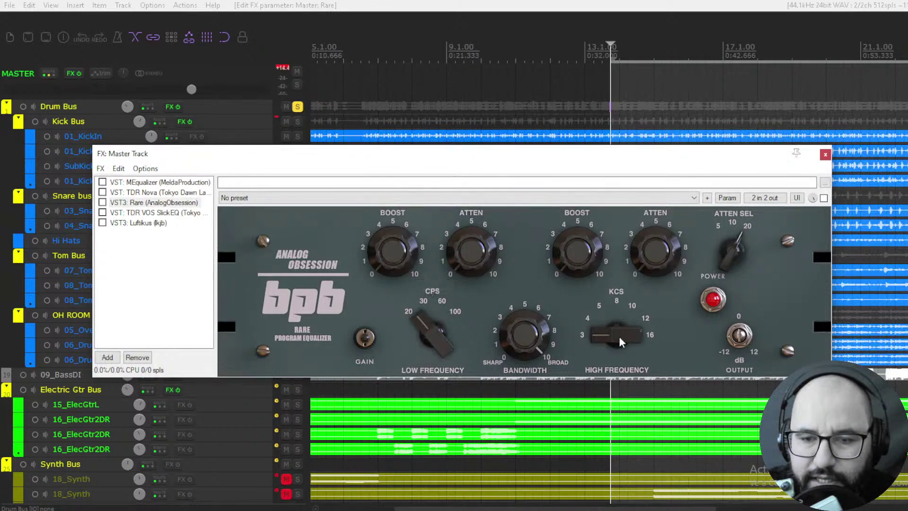
{"action": "left_click_drag", "start_coordinate": [620, 335], "coordinate": [602, 297]}
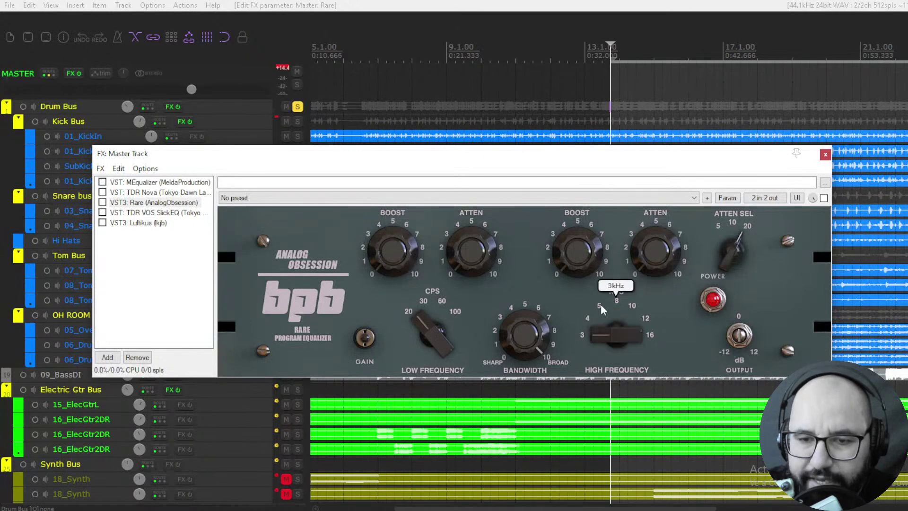
- Set Rare's bandwidth to about 6 and its low-frequency selector to 60 CPS
{"action": "left_click_drag", "start_coordinate": [515, 335], "coordinate": [512, 170]}
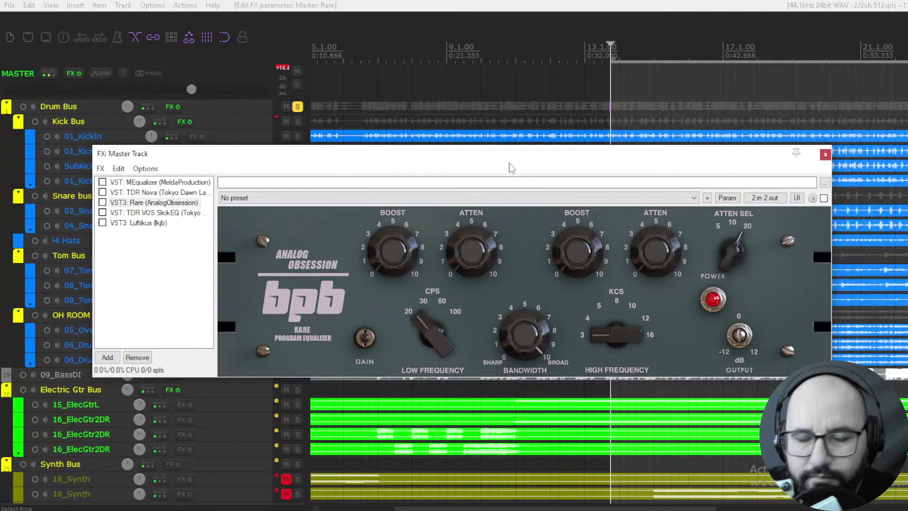
{"action": "left_click_drag", "start_coordinate": [513, 344], "coordinate": [513, 379]}
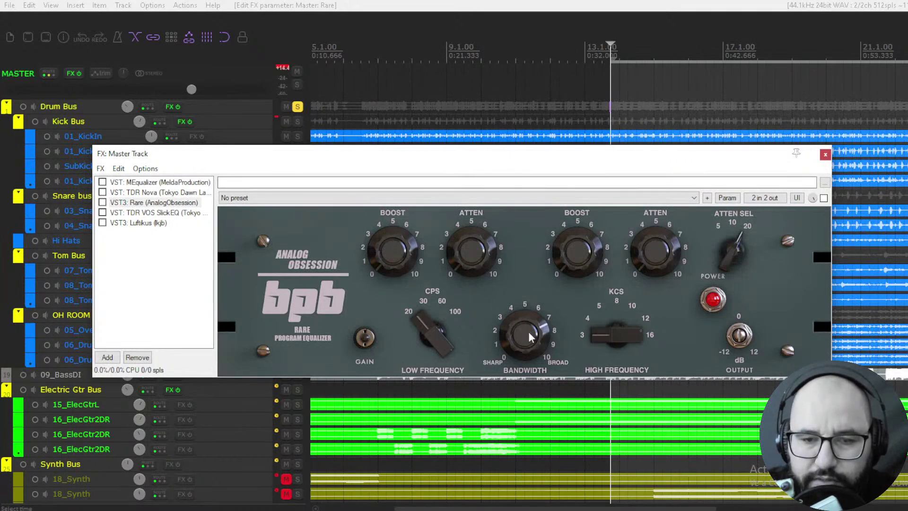
{"action": "left_click_drag", "start_coordinate": [529, 337], "coordinate": [531, 352]}
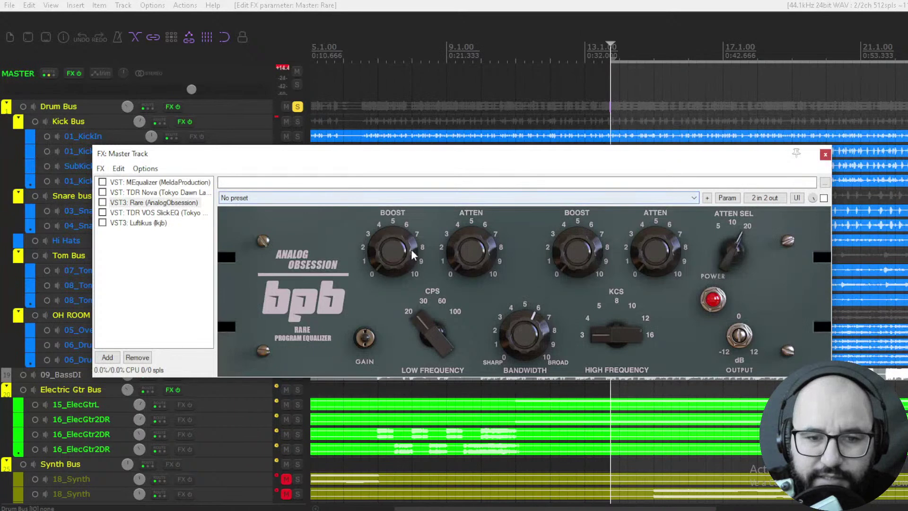
{"action": "left_click_drag", "start_coordinate": [432, 334], "coordinate": [433, 280]}
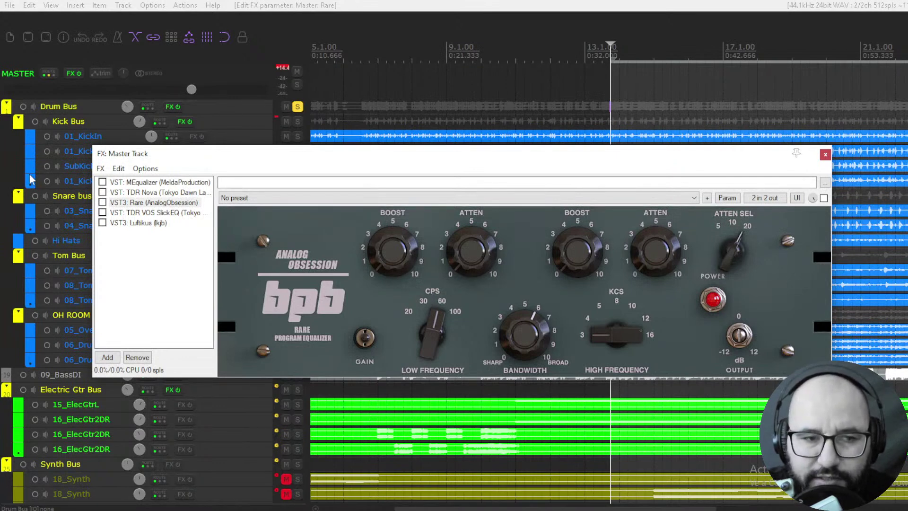
- Enable Rare on the soloed drums and raise its low-frequency boost to about 3.5
{"action": "left_click", "coordinate": [103, 203]}
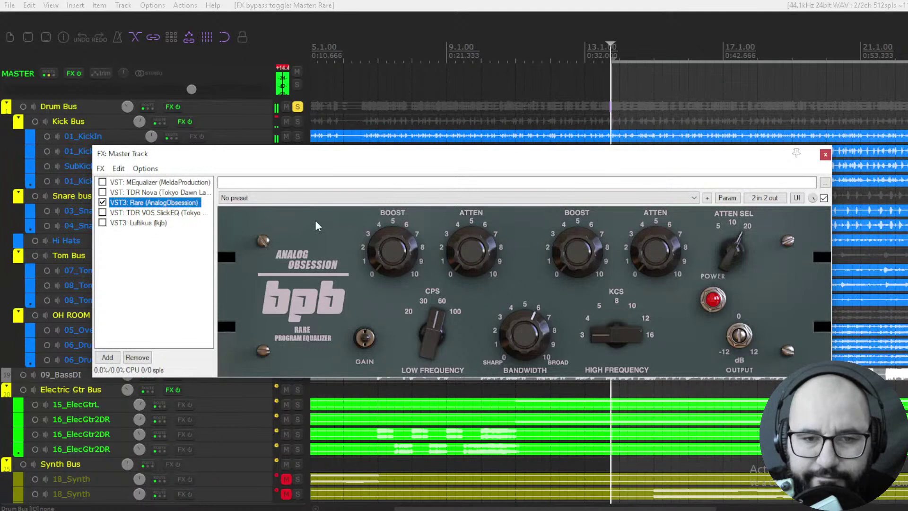
{"action": "left_click", "coordinate": [404, 248]}
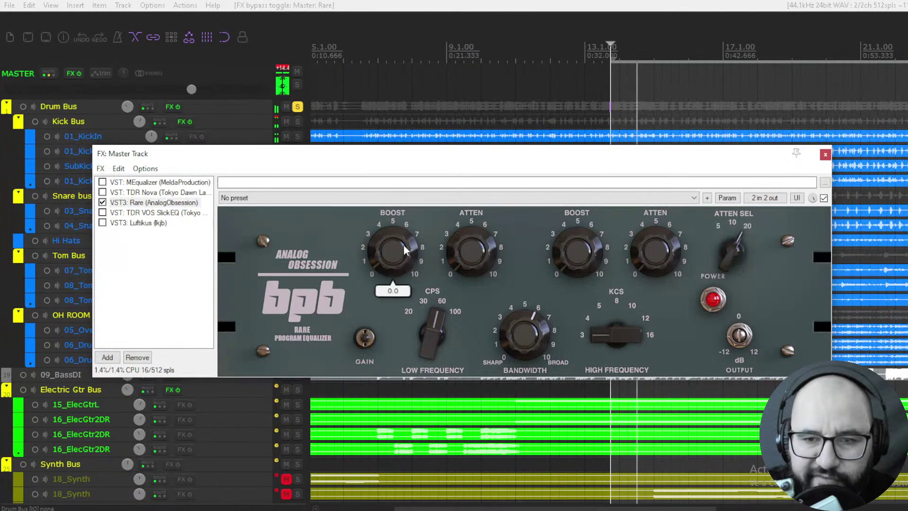
{"action": "left_click_drag", "start_coordinate": [404, 251], "coordinate": [400, 182]}
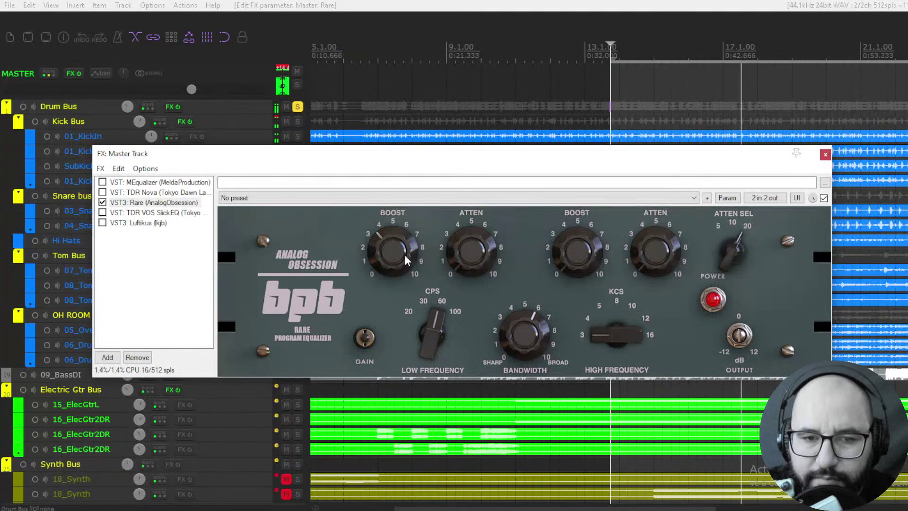
- Bring in Rare's low-frequency attenuation, fine-tune the low boost alongside it, and compare against the bypassed sound
{"action": "mouse_move", "coordinate": [461, 276]}
{"action": "left_click_drag", "start_coordinate": [462, 205], "coordinate": [460, 152]}
{"action": "left_click_drag", "start_coordinate": [386, 256], "coordinate": [386, 242]}
{"action": "left_click_drag", "start_coordinate": [472, 255], "coordinate": [472, 264]}
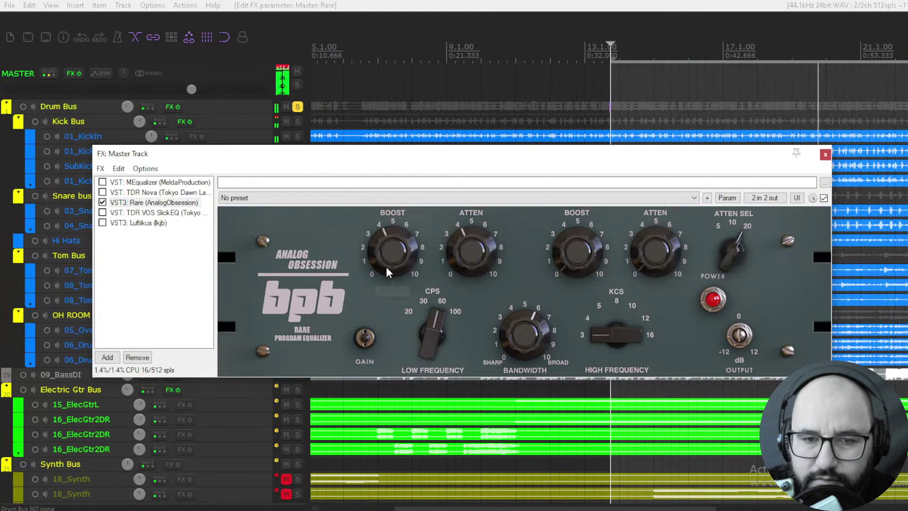
{"action": "left_click_drag", "start_coordinate": [386, 265], "coordinate": [386, 277]}
{"action": "left_click", "coordinate": [824, 198]}
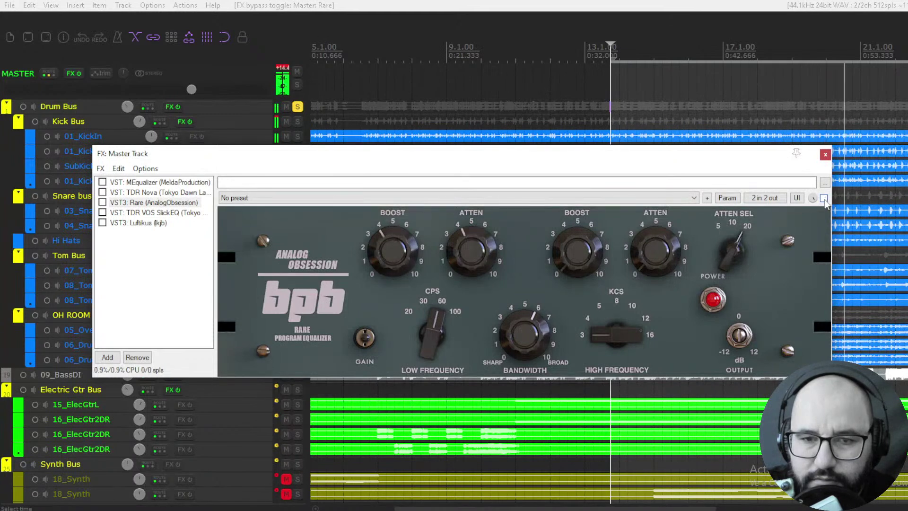
{"action": "left_click", "coordinate": [824, 198]}
- Raise Rare's low-frequency attenuation to about 6 while comparing the drums with the plugin bypassed and enabled
{"action": "left_click_drag", "start_coordinate": [479, 244], "coordinate": [477, 229]}
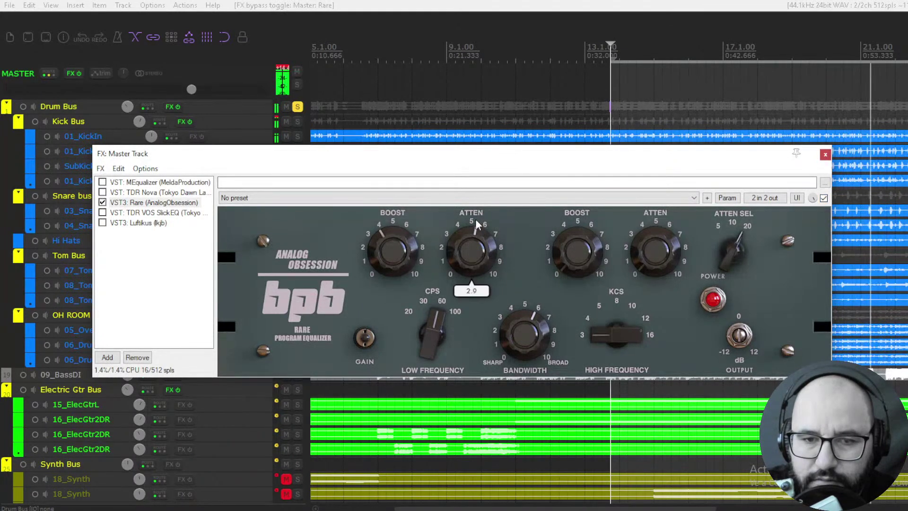
{"action": "left_click", "coordinate": [397, 250]}
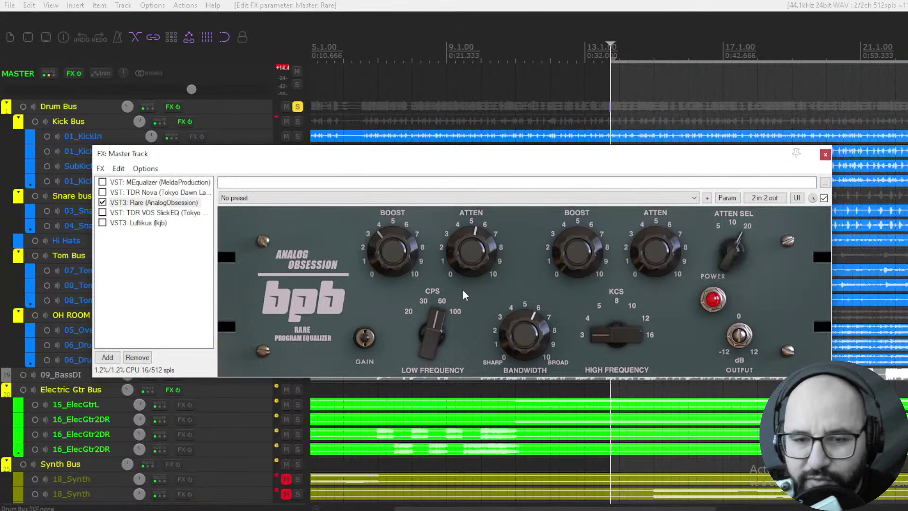
{"action": "key", "text": "space"}
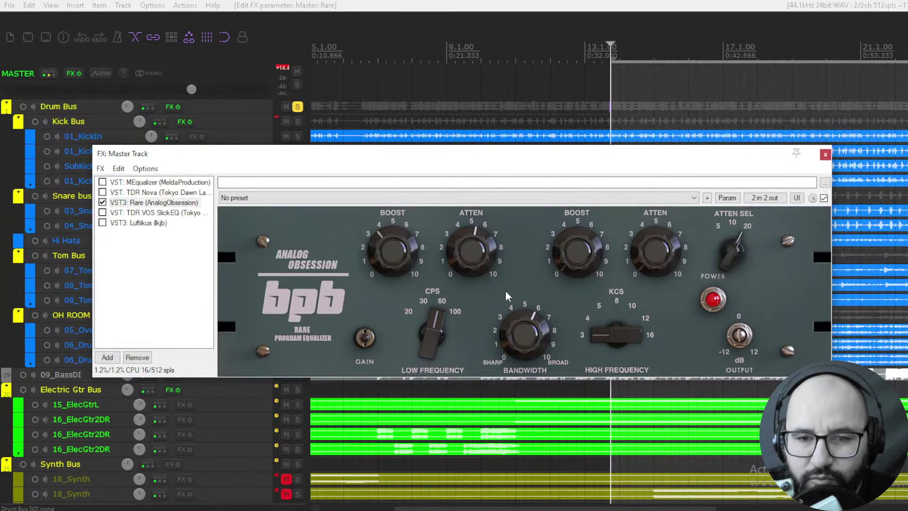
{"action": "left_click", "coordinate": [824, 198]}
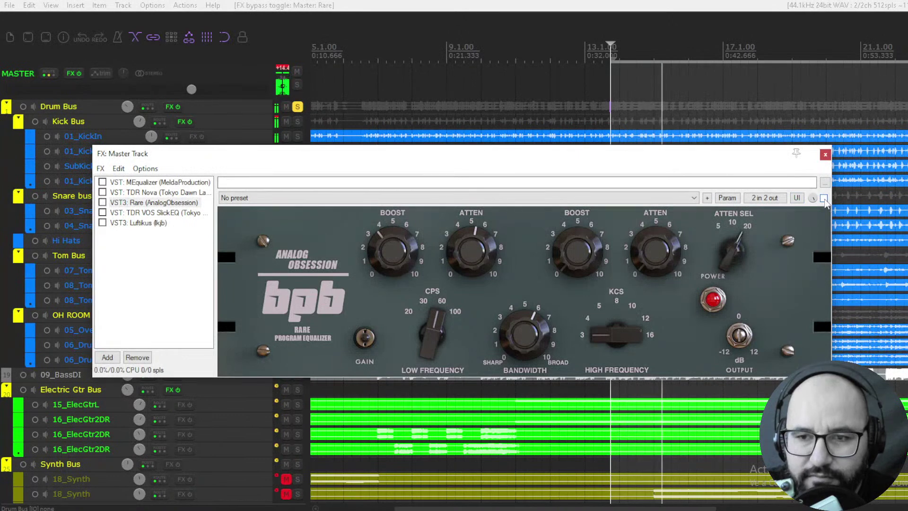
{"action": "left_click", "coordinate": [823, 197]}
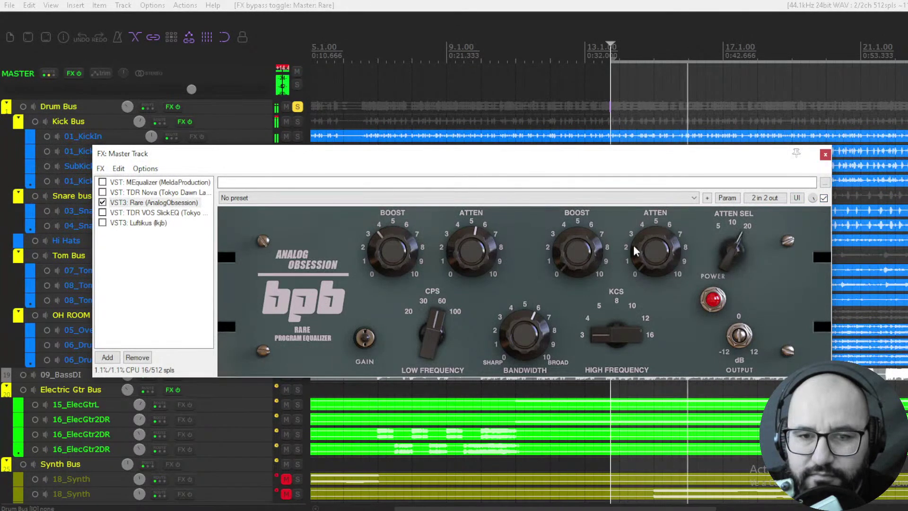
{"action": "mouse_move", "coordinate": [477, 252]}
{"action": "left_click_drag", "start_coordinate": [479, 248], "coordinate": [479, 225]}
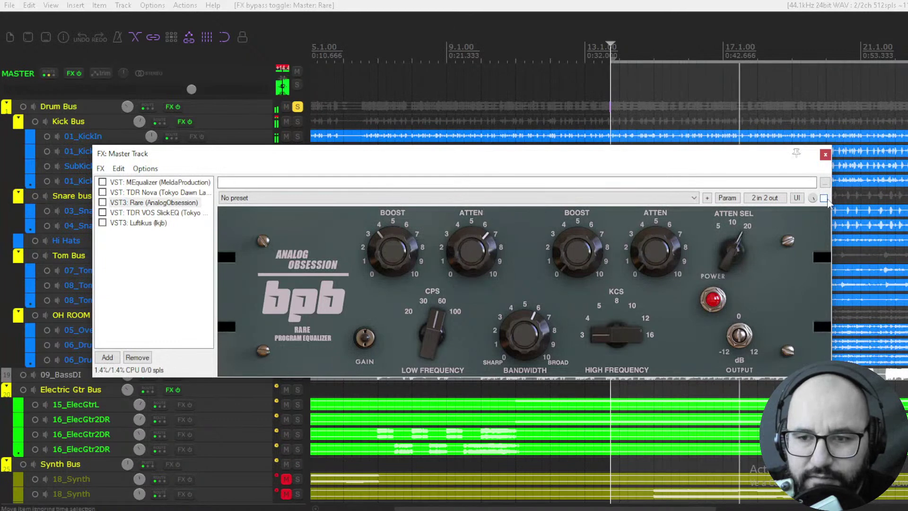
{"action": "left_click", "coordinate": [823, 197]}
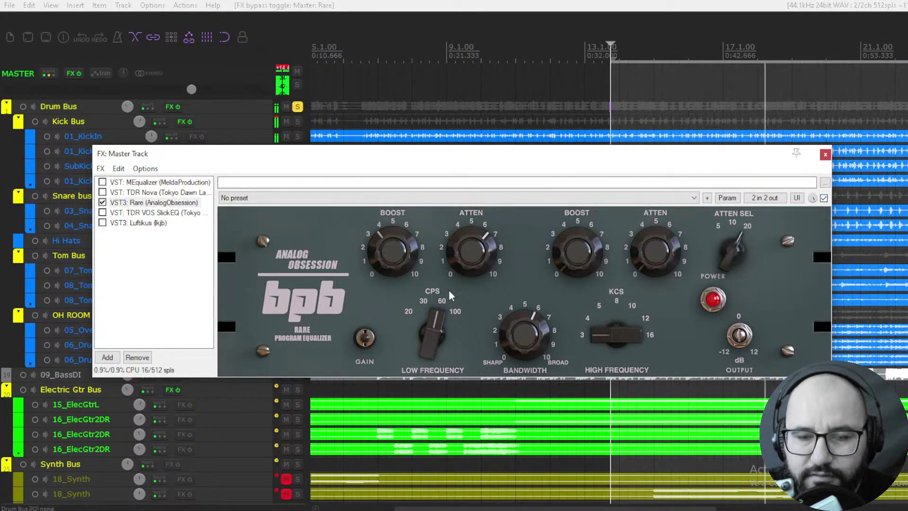
- Try a narrower Rare bandwidth on the playing drums and settle it at about 5
{"action": "left_click_drag", "start_coordinate": [523, 324], "coordinate": [526, 351]}
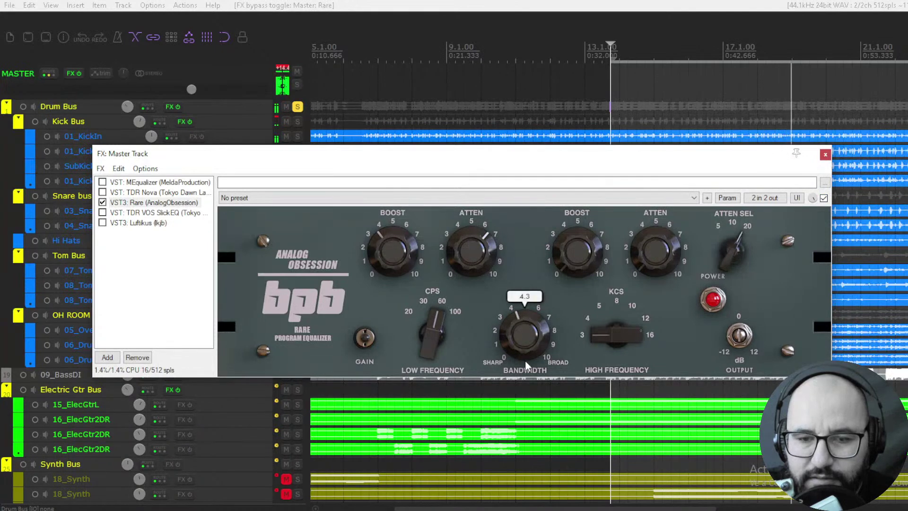
{"action": "left_click_drag", "start_coordinate": [530, 278], "coordinate": [530, 276]}
{"action": "left_click_drag", "start_coordinate": [519, 336], "coordinate": [518, 339]}
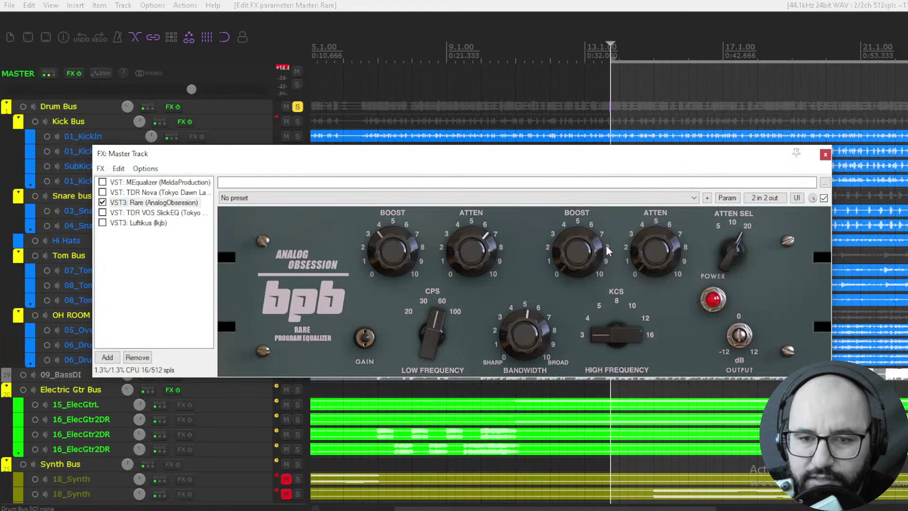
- Set Rare's high-frequency selector to 10 kHz, dial in high-frequency boost and attenuation around 5, and compare with bypass
{"action": "left_click_drag", "start_coordinate": [613, 336], "coordinate": [617, 284]}
{"action": "key", "text": "space"}
{"action": "left_click_drag", "start_coordinate": [577, 254], "coordinate": [572, 142]}
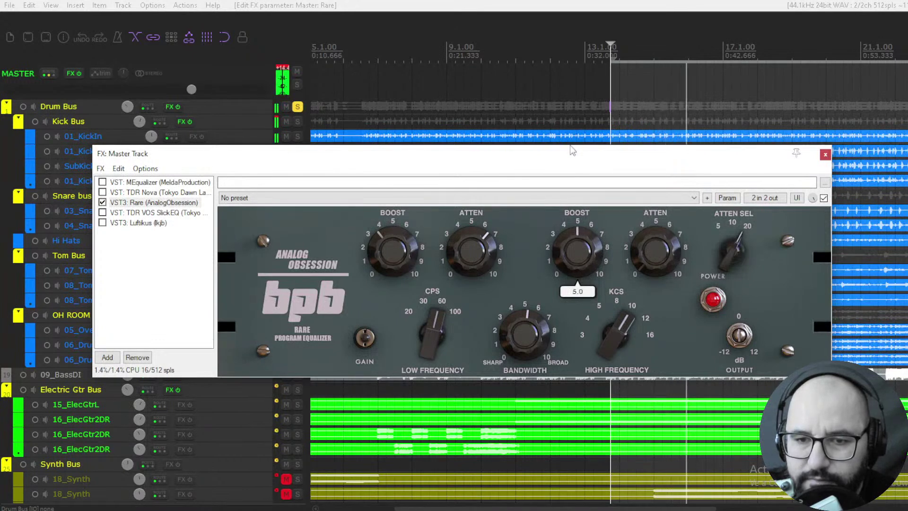
{"action": "left_click_drag", "start_coordinate": [660, 216], "coordinate": [623, 171]}
{"action": "left_click_drag", "start_coordinate": [563, 237], "coordinate": [641, 208]}
{"action": "left_click", "coordinate": [823, 198]}
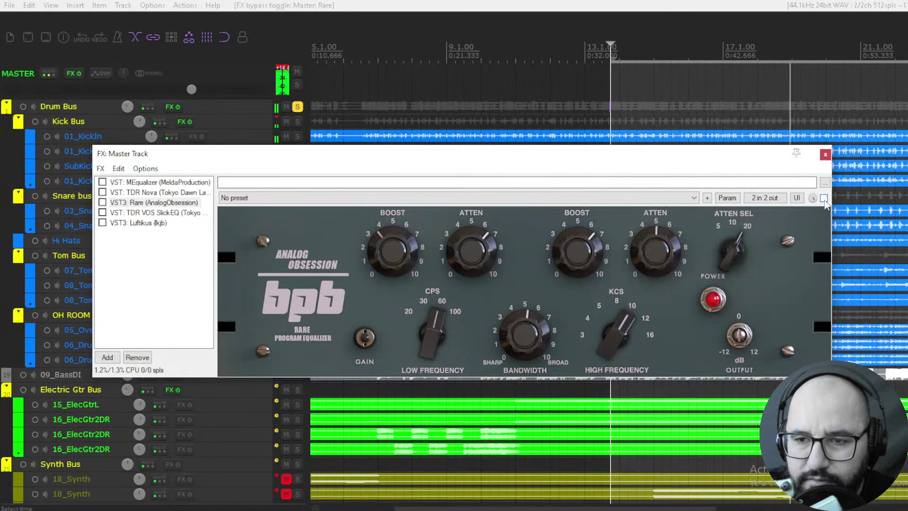
- Readjust the high-frequency boost to about 5.5, reduce the high-frequency attenuation, and check the result against bypass
{"action": "left_click_drag", "start_coordinate": [579, 257], "coordinate": [572, 363]}
{"action": "left_click_drag", "start_coordinate": [566, 276], "coordinate": [572, 222]}
{"action": "mouse_move", "coordinate": [655, 265]}
{"action": "left_mouse_down"}
{"action": "mouse_move", "coordinate": [654, 362]}
{"action": "mouse_move", "coordinate": [652, 279]}
{"action": "left_mouse_up"}
{"action": "left_click", "coordinate": [823, 198]}
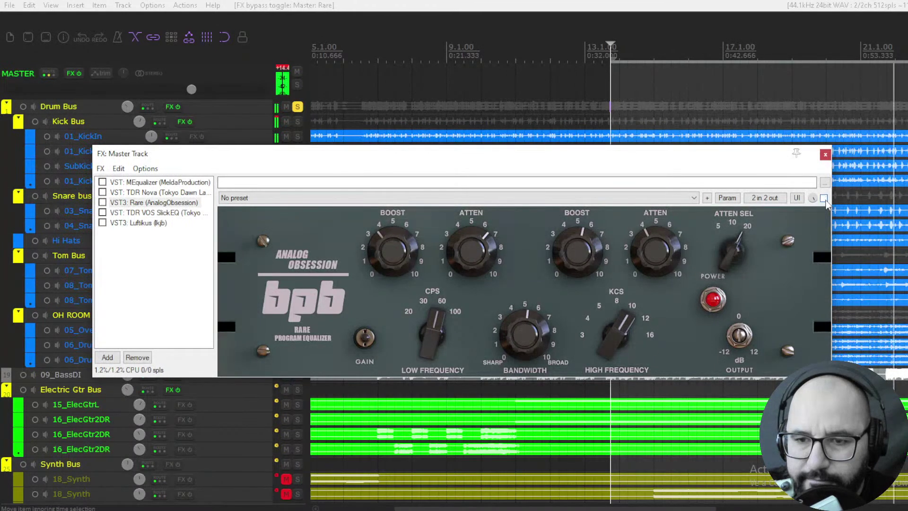
{"action": "left_click", "coordinate": [823, 198]}
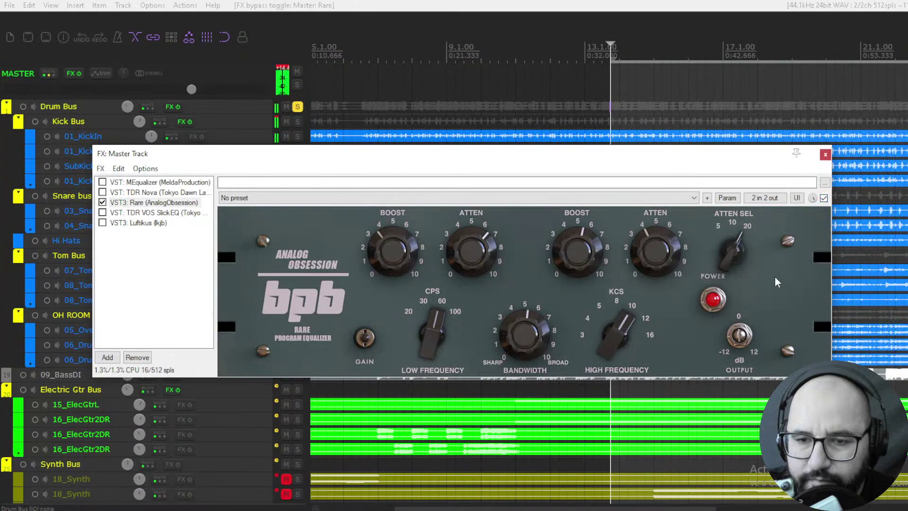
- Set the attenuation selector to 10, try high attenuation at 6.1, and settle it at about 3 with boost near 5
{"action": "left_click_drag", "start_coordinate": [734, 248], "coordinate": [734, 259]}
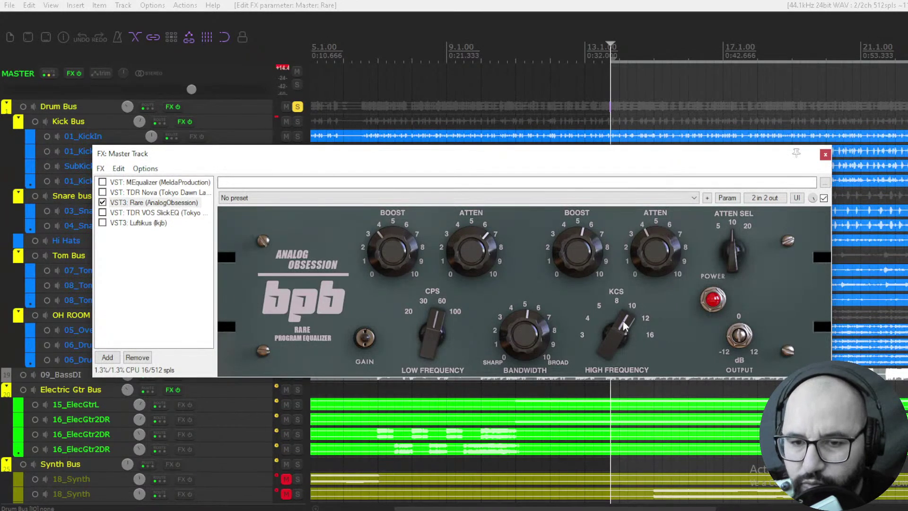
{"action": "key", "text": "space"}
{"action": "left_click_drag", "start_coordinate": [670, 248], "coordinate": [655, 223]}
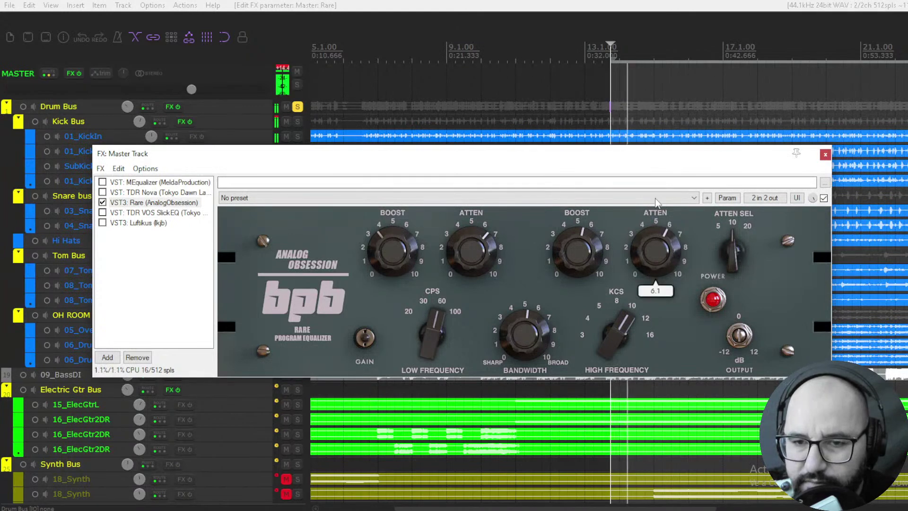
{"action": "left_click", "coordinate": [824, 197]}
{"action": "left_click", "coordinate": [824, 198]}
{"action": "mouse_move", "coordinate": [581, 251]}
{"action": "left_mouse_down"}
{"action": "mouse_move", "coordinate": [579, 282]}
{"action": "mouse_move", "coordinate": [580, 260]}
{"action": "left_mouse_up"}
{"action": "left_click_drag", "start_coordinate": [651, 263], "coordinate": [650, 313]}
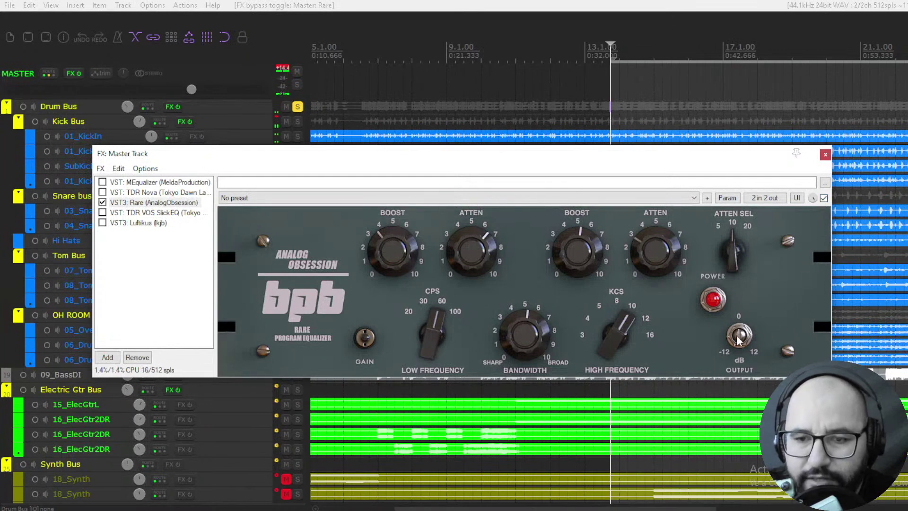
- Try Rare's output at -1.4 dB, compare with bypass, and bring the output to about 0.5 dB
{"action": "left_click_drag", "start_coordinate": [739, 336], "coordinate": [739, 341]}
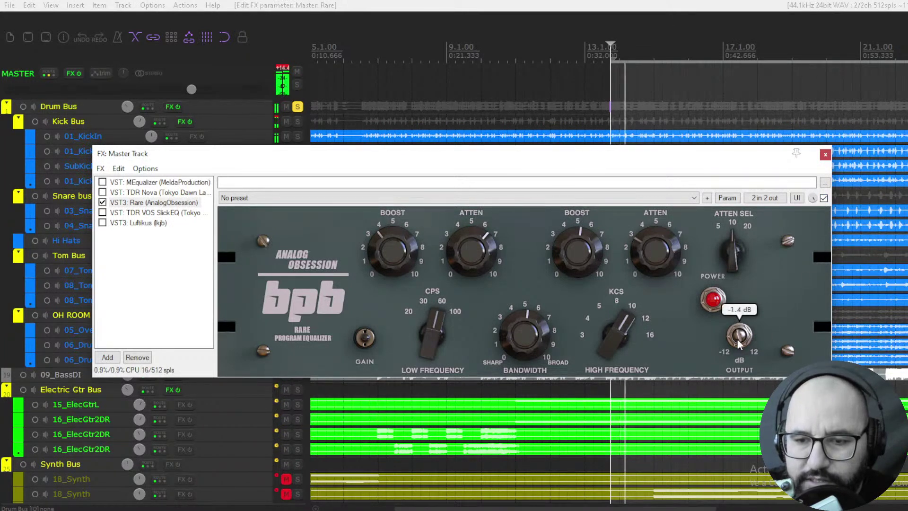
{"action": "left_click", "coordinate": [824, 197]}
{"action": "left_click", "coordinate": [824, 197]}
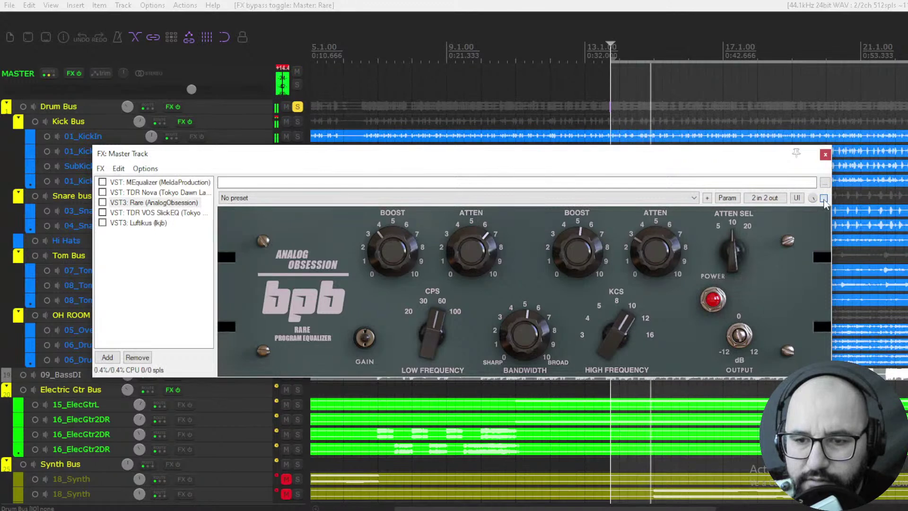
{"action": "double_click", "coordinate": [740, 334]}
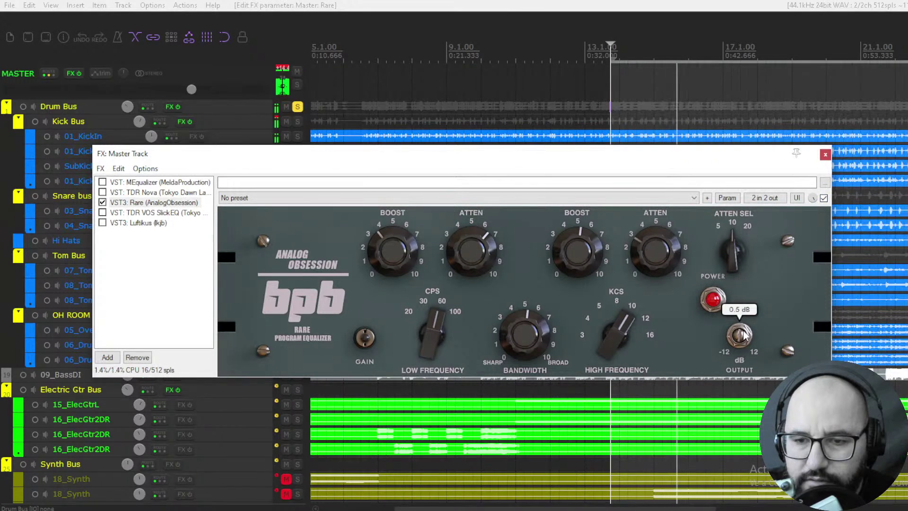
- Try Rare's oversampling on the drums and switch it back off
{"action": "left_click", "coordinate": [313, 263]}
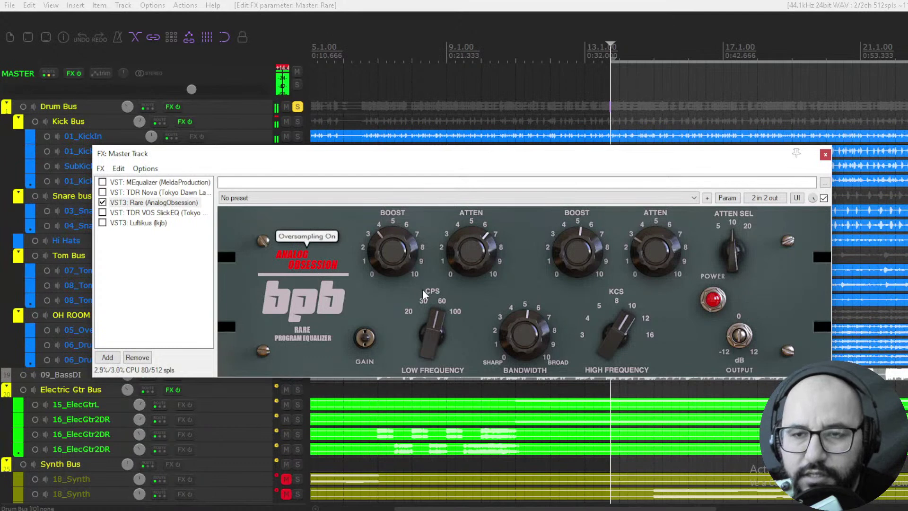
{"action": "left_click", "coordinate": [307, 266]}
{"action": "left_click", "coordinate": [305, 258]}
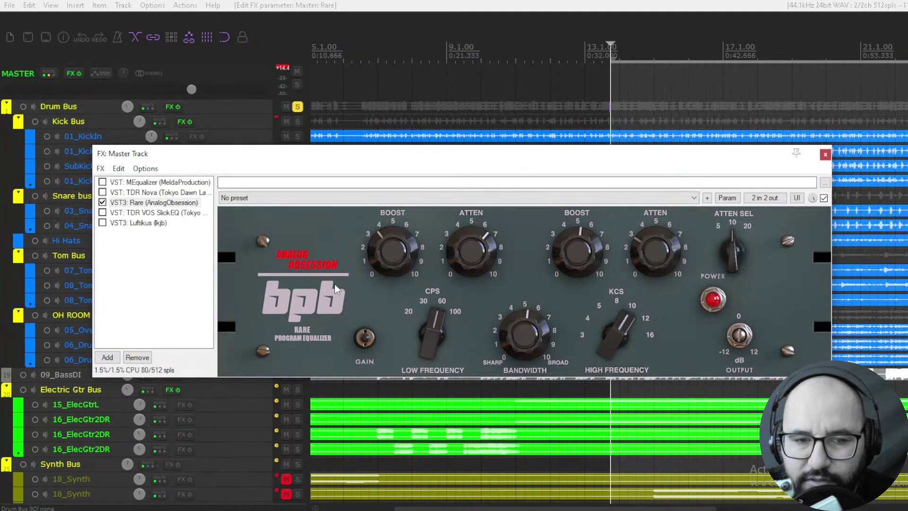
{"action": "left_click", "coordinate": [303, 266]}
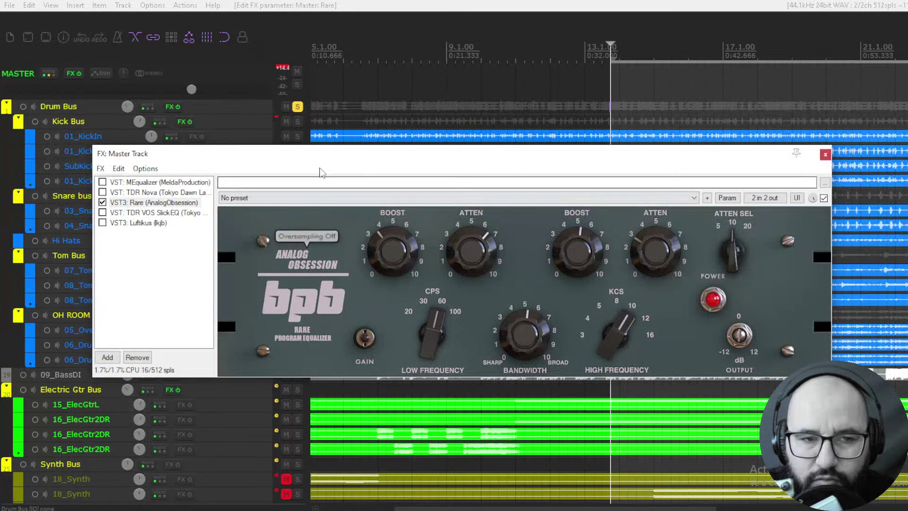
- Reset Rare's boost and attenuation knobs to 0 and its frequency selectors to 3 kHz and 20 Hz, and bypass it
{"action": "double_click", "coordinate": [396, 258]}
{"action": "double_click", "coordinate": [458, 260]}
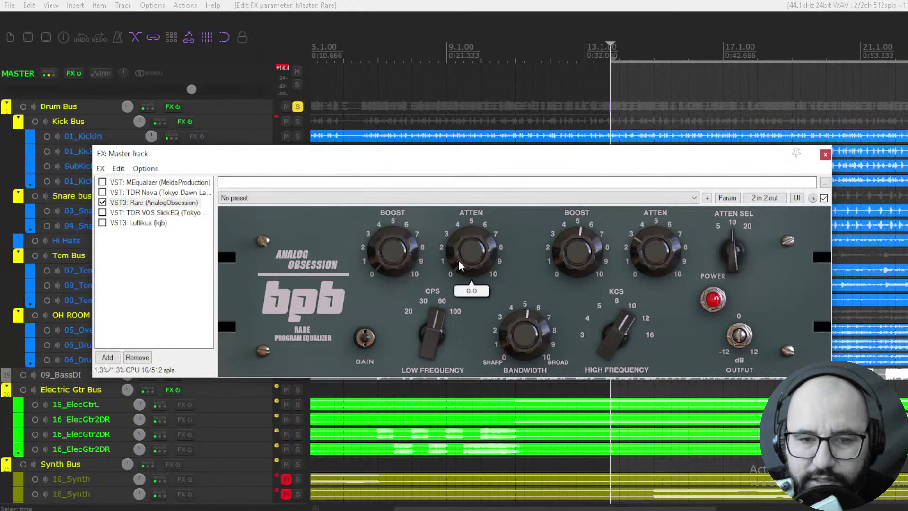
{"action": "double_click", "coordinate": [583, 253]}
{"action": "double_click", "coordinate": [651, 260]}
{"action": "double_click", "coordinate": [619, 333]}
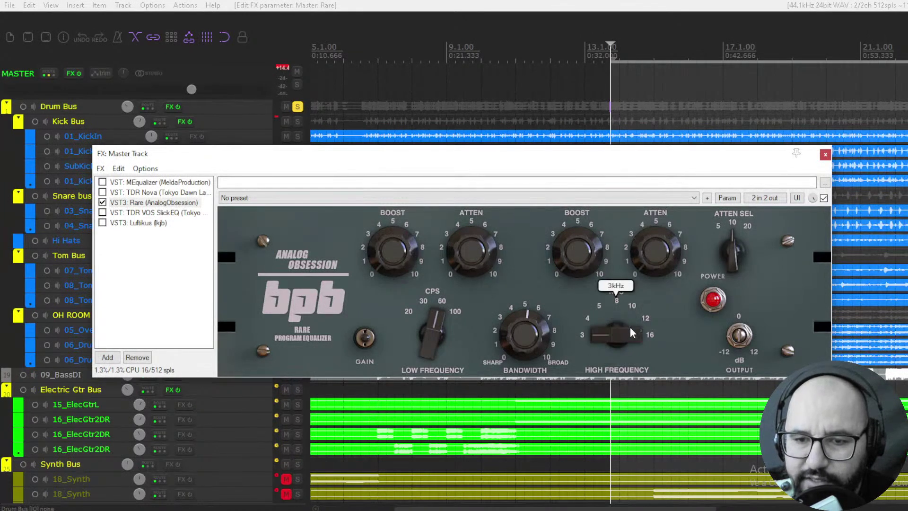
{"action": "double_click", "coordinate": [433, 337]}
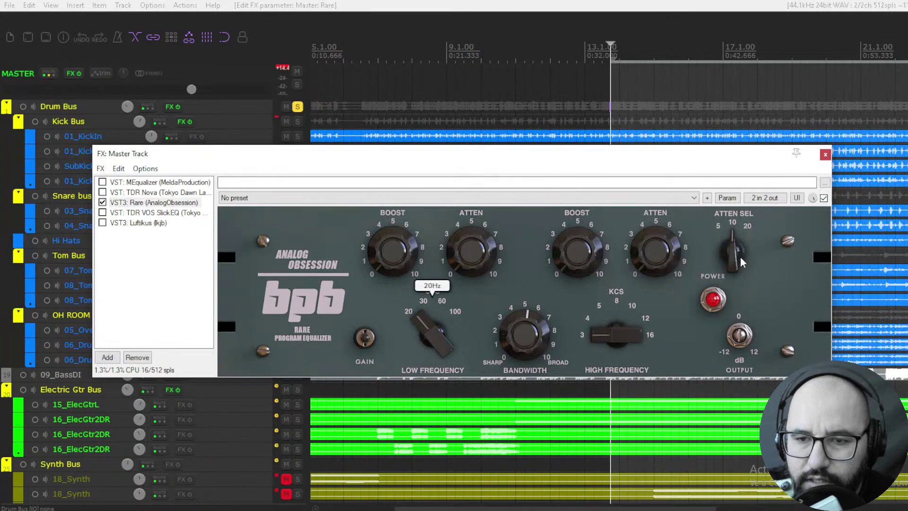
{"action": "left_click", "coordinate": [102, 202]}
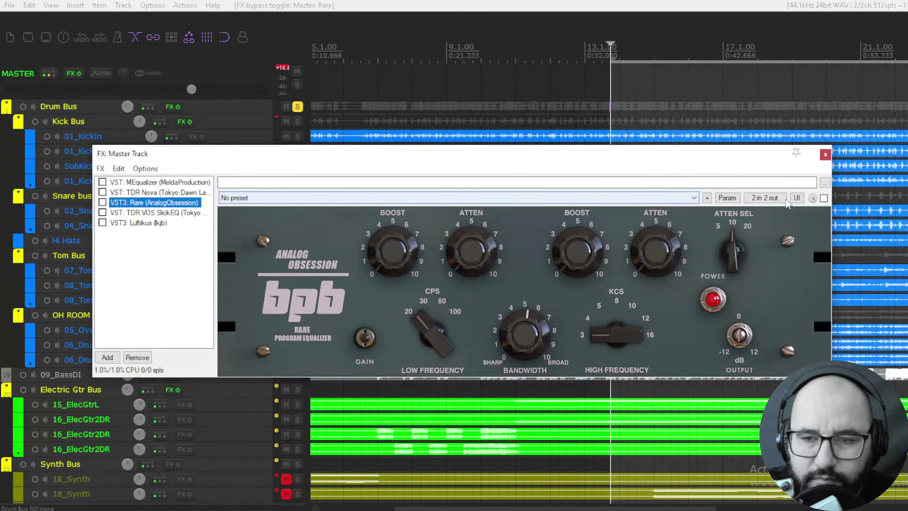
- Switch the solo from the Drum Bus to 09_BassDI, start playback, and display the master track's effects chain again
{"action": "left_click", "coordinate": [826, 155]}
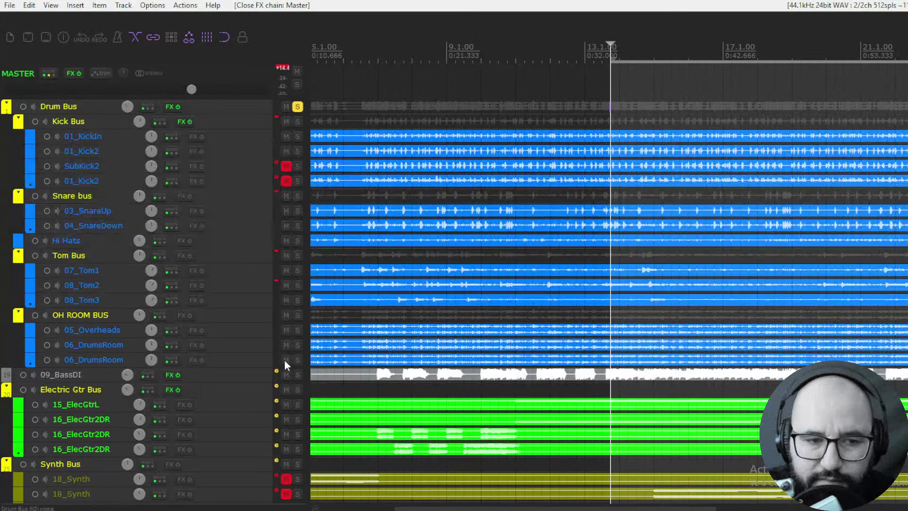
{"action": "left_click", "coordinate": [296, 374]}
{"action": "left_click", "coordinate": [297, 107]}
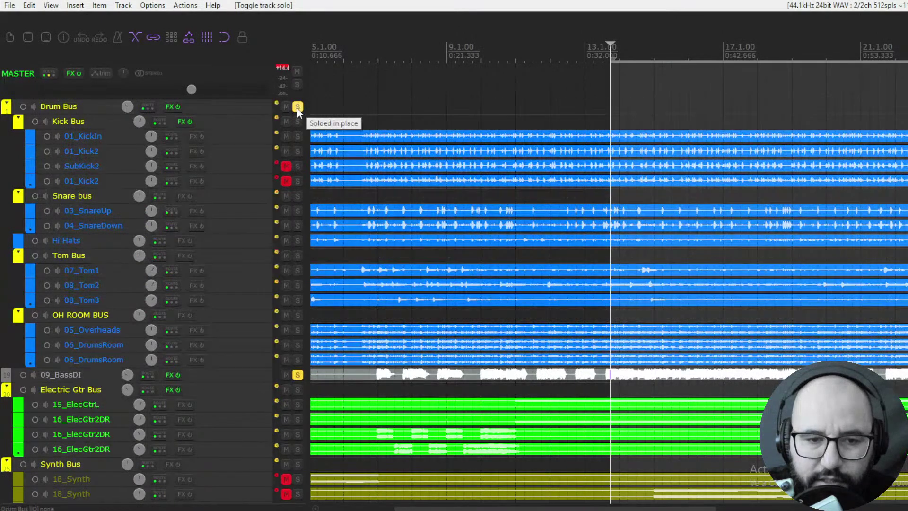
{"action": "key", "text": "space"}
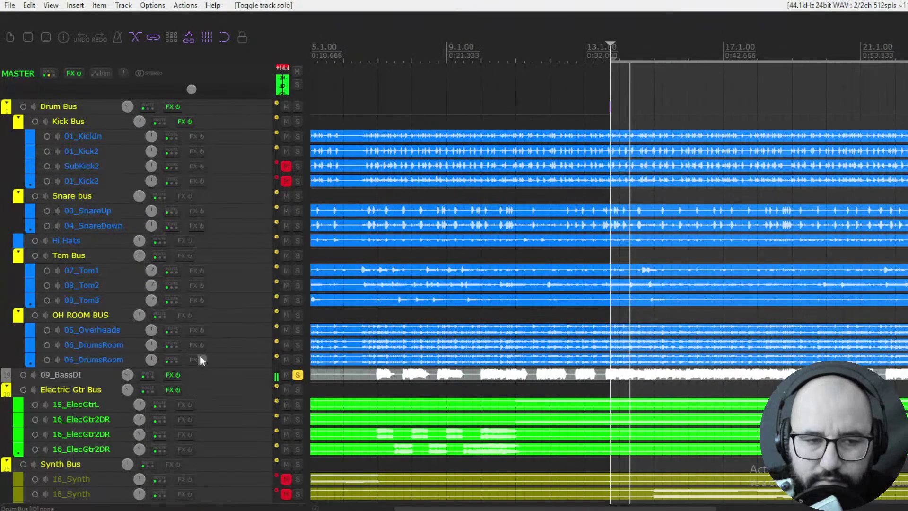
{"action": "left_click", "coordinate": [71, 74]}
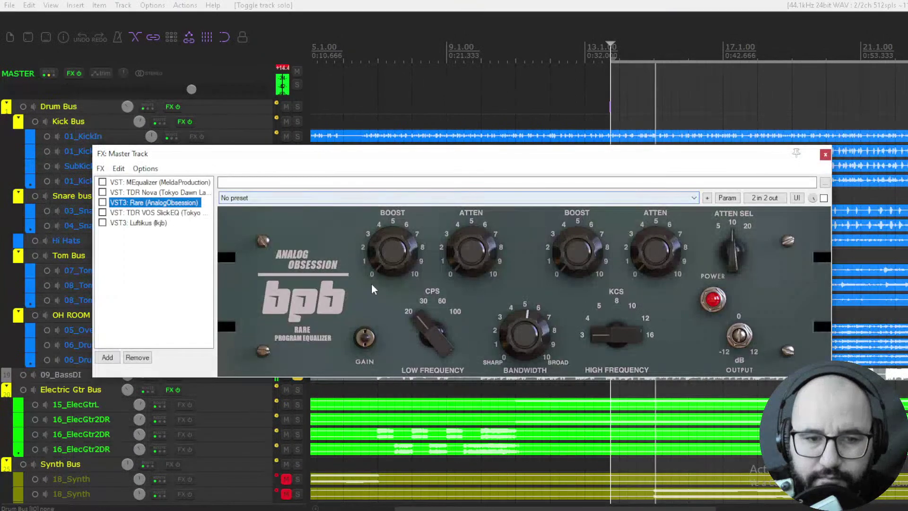
- Enable Rare on the bass with the low frequency at 60 Hz, low boost about 3 and low attenuation about 6
{"action": "left_click", "coordinate": [399, 250]}
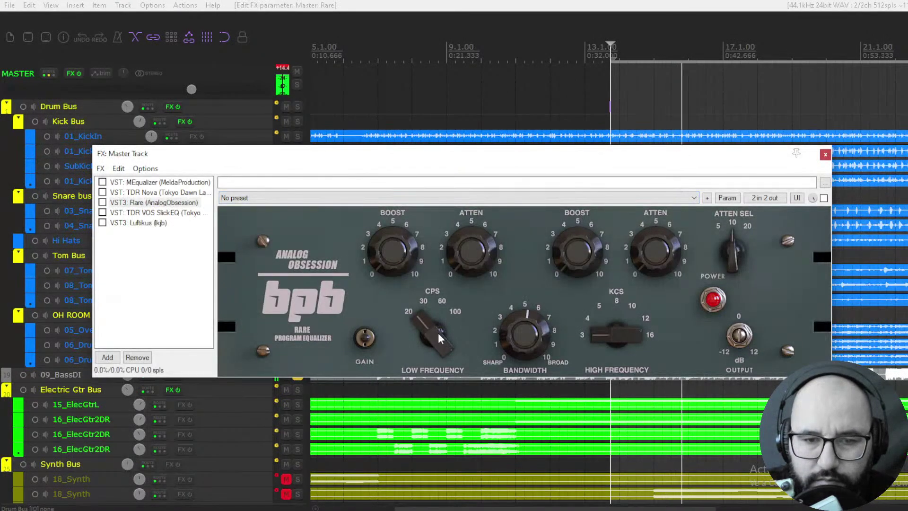
{"action": "mouse_move", "coordinate": [438, 331]}
{"action": "left_click_drag", "start_coordinate": [441, 310], "coordinate": [442, 269]}
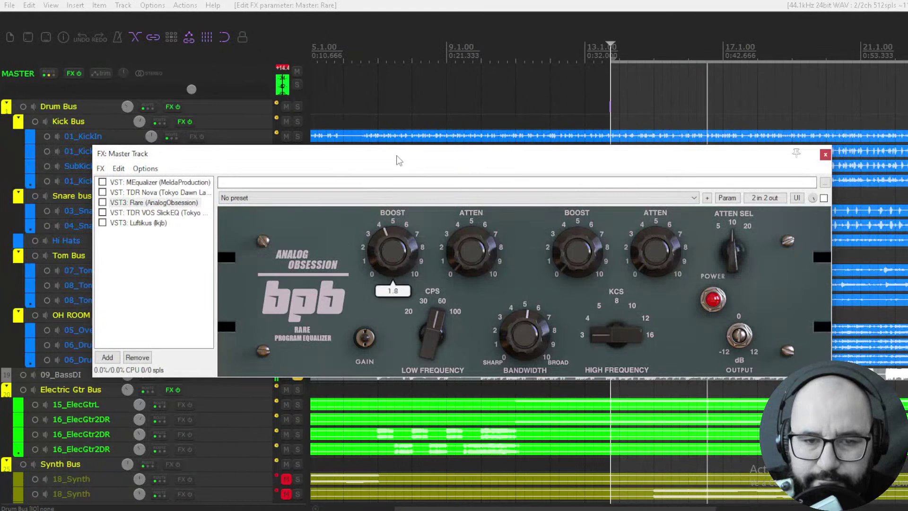
{"action": "left_click_drag", "start_coordinate": [393, 97], "coordinate": [382, 222]}
{"action": "left_click", "coordinate": [102, 202]}
{"action": "left_click_drag", "start_coordinate": [471, 265], "coordinate": [464, 125]}
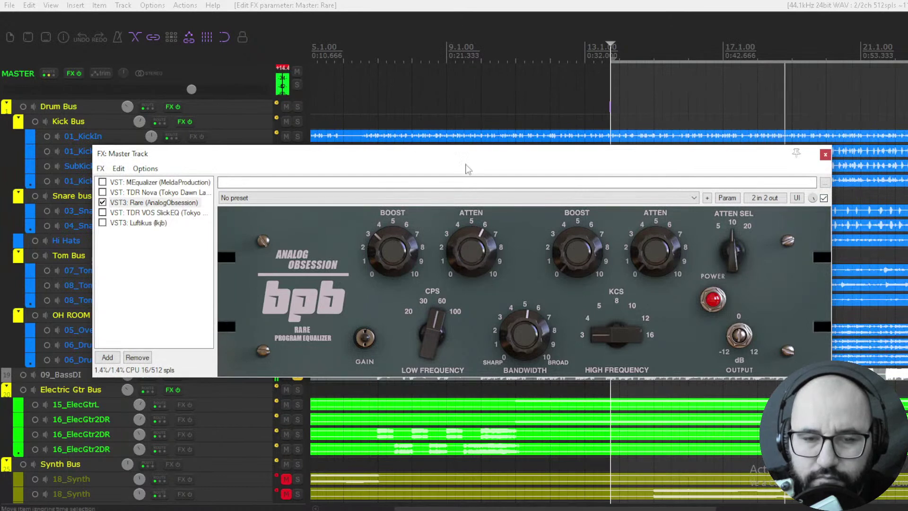
- Compare the bass with Rare bypassed and active several times during playback
{"action": "left_click", "coordinate": [824, 199]}
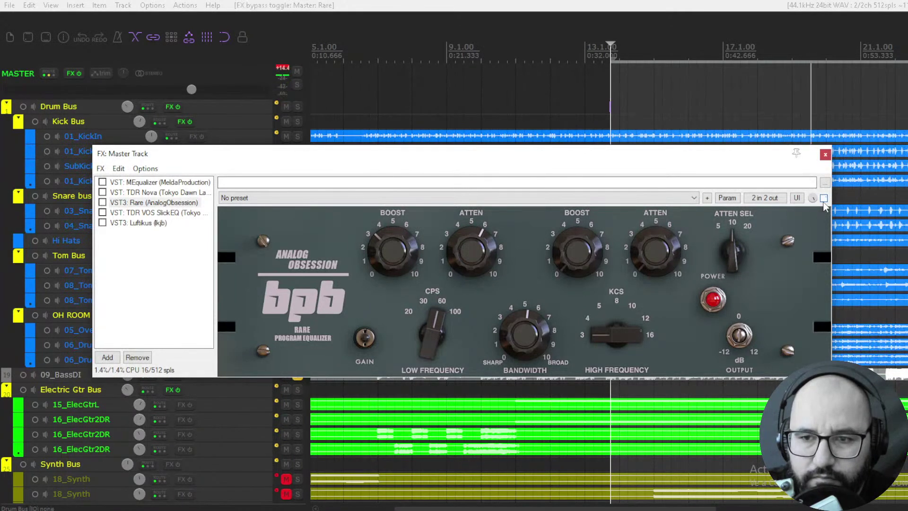
{"action": "left_click", "coordinate": [824, 198]}
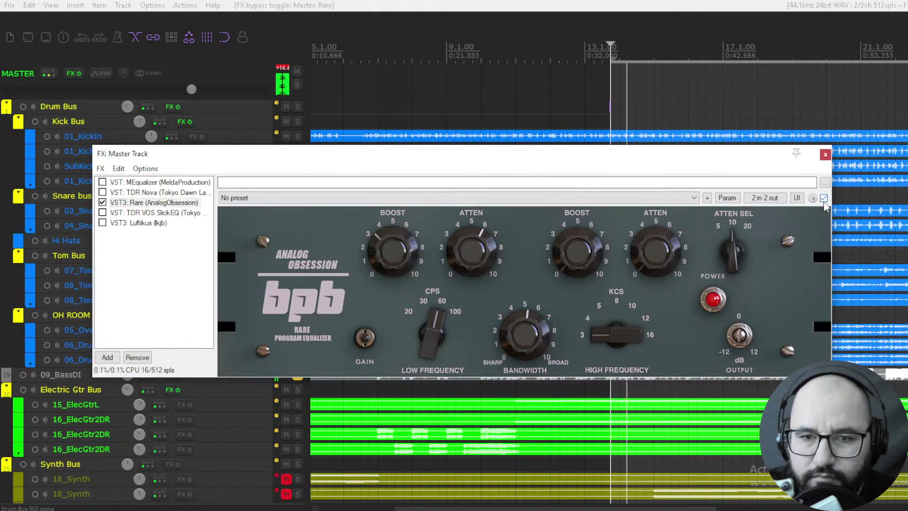
{"action": "left_click", "coordinate": [823, 199]}
{"action": "left_click", "coordinate": [823, 199]}
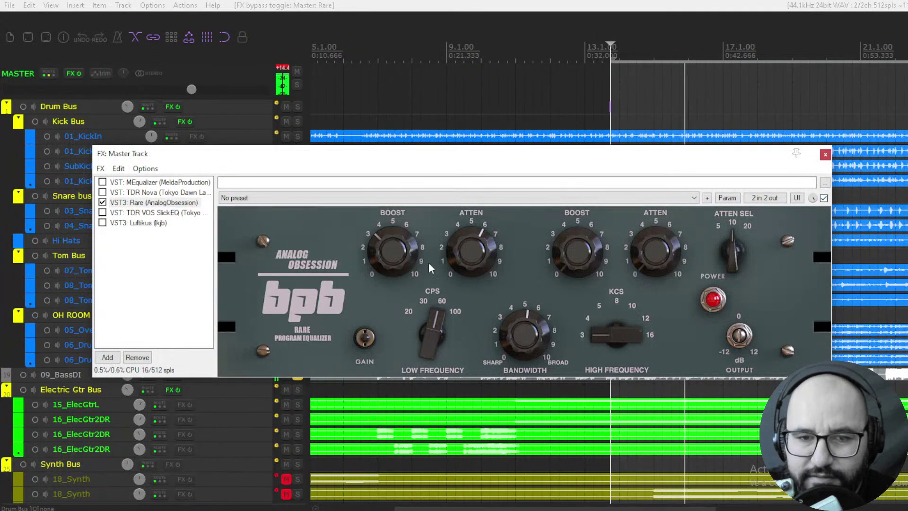
{"action": "left_click", "coordinate": [486, 245]}
{"action": "left_click", "coordinate": [824, 200]}
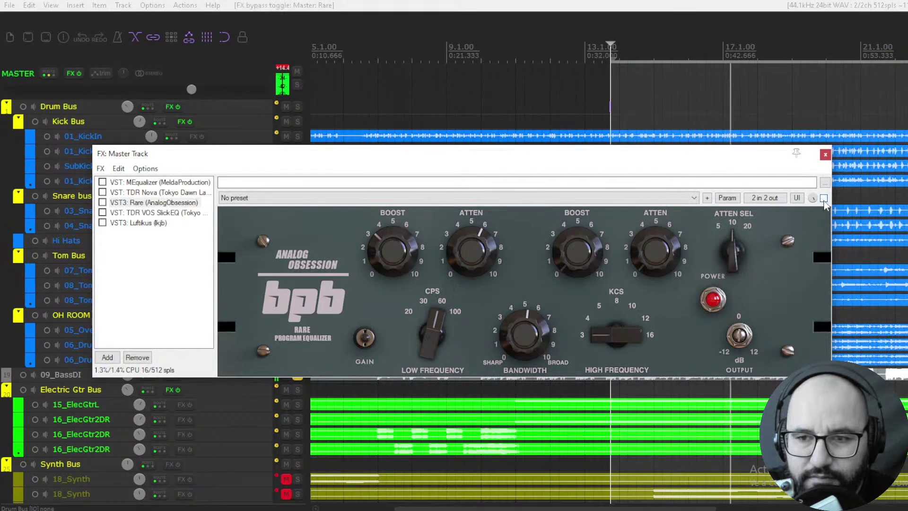
{"action": "left_click", "coordinate": [823, 201]}
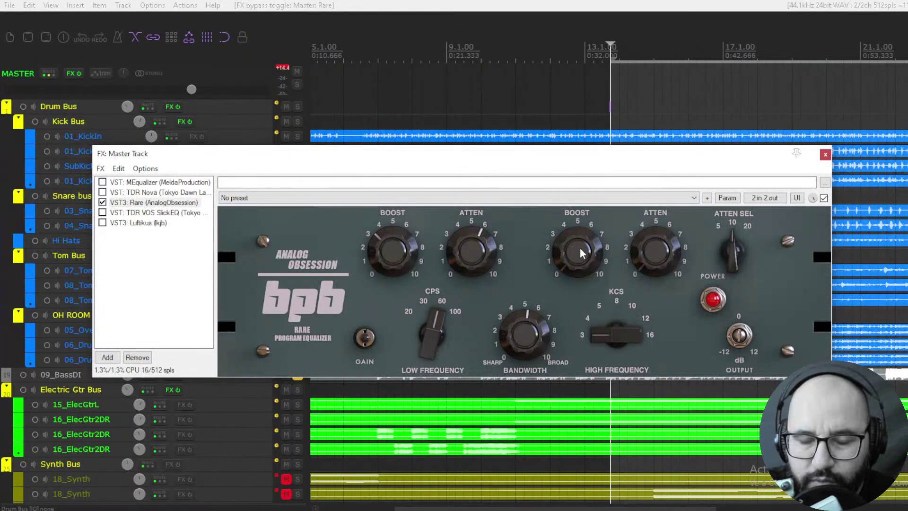
{"action": "key", "text": "space"}
{"action": "left_click", "coordinate": [823, 198]}
{"action": "left_click", "coordinate": [824, 198]}
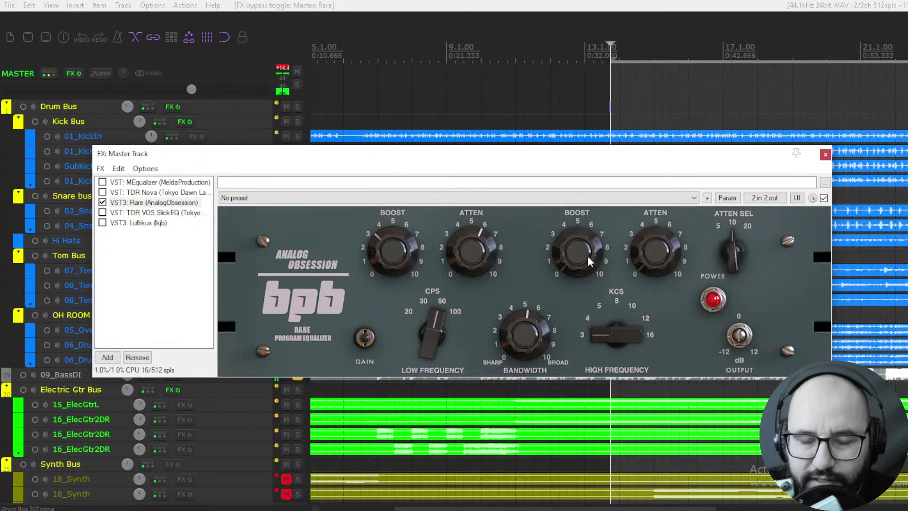
- Raise Rare's high boost to about 9 and set the high frequency to 5 kHz
{"action": "left_click_drag", "start_coordinate": [581, 255], "coordinate": [586, 199]}
{"action": "left_click_drag", "start_coordinate": [587, 153], "coordinate": [600, 199]}
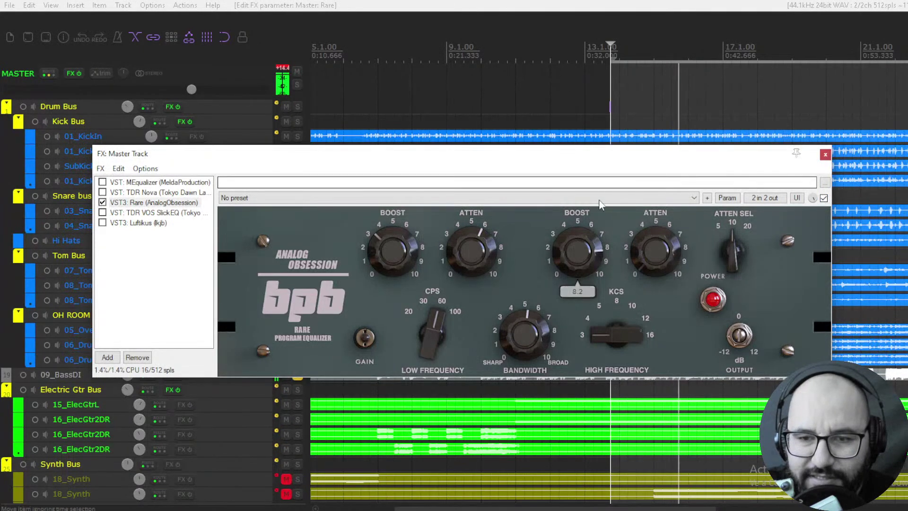
{"action": "left_click_drag", "start_coordinate": [612, 330], "coordinate": [615, 308]}
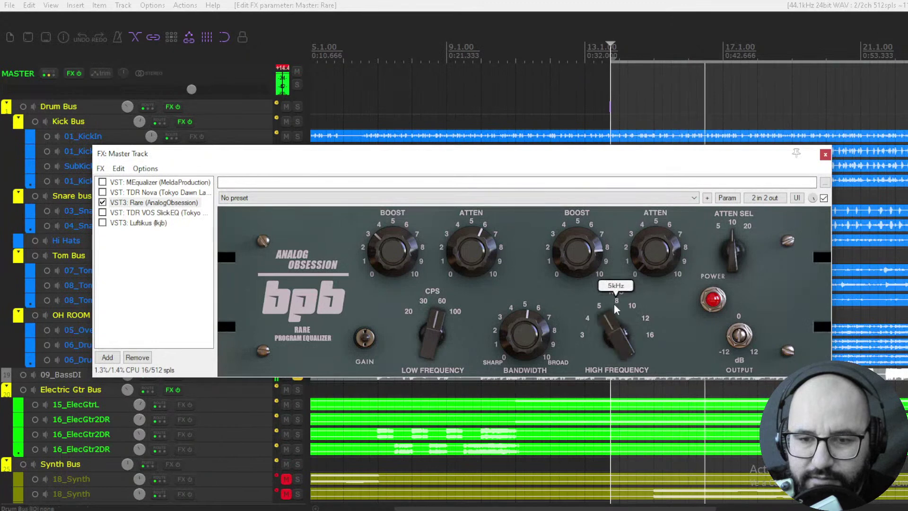
{"action": "left_click_drag", "start_coordinate": [578, 249], "coordinate": [586, 277]}
- Set Rare's high attenuation to 3.8 with the attenuation selector at 5, and compare with bypass
{"action": "left_click_drag", "start_coordinate": [655, 219], "coordinate": [648, 172]}
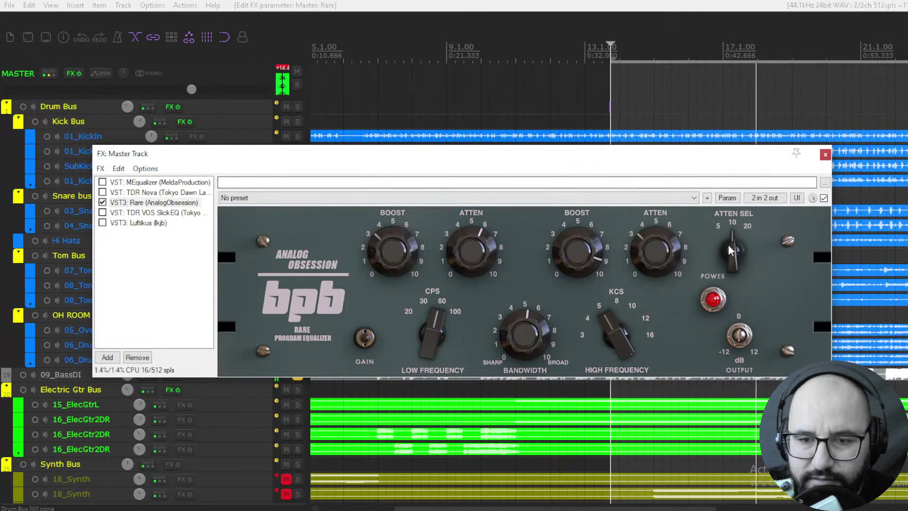
{"action": "left_click_drag", "start_coordinate": [728, 249], "coordinate": [729, 255]}
{"action": "left_click_drag", "start_coordinate": [666, 251], "coordinate": [645, 277]}
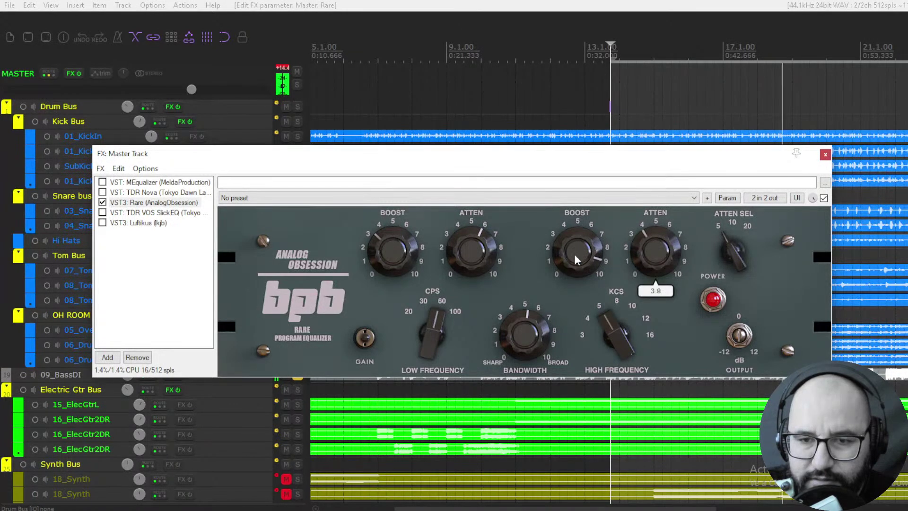
{"action": "left_click", "coordinate": [824, 198]}
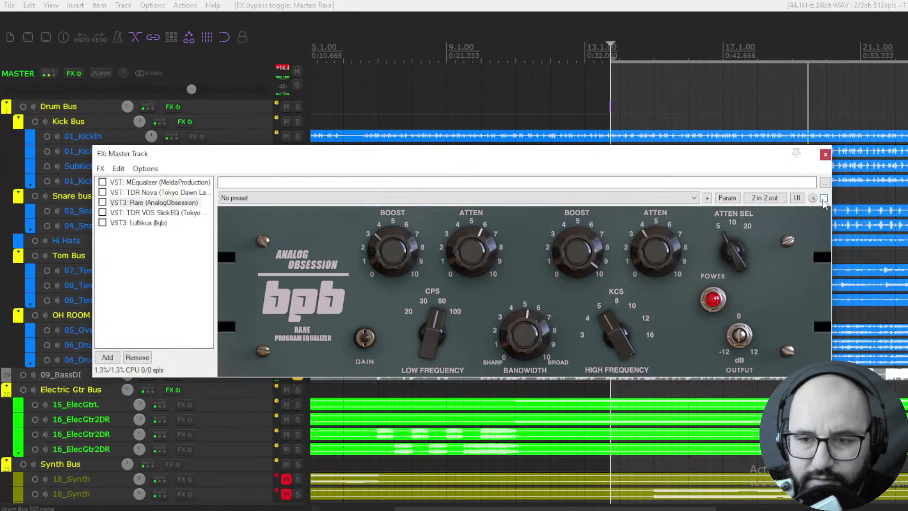
{"action": "left_click", "coordinate": [823, 199]}
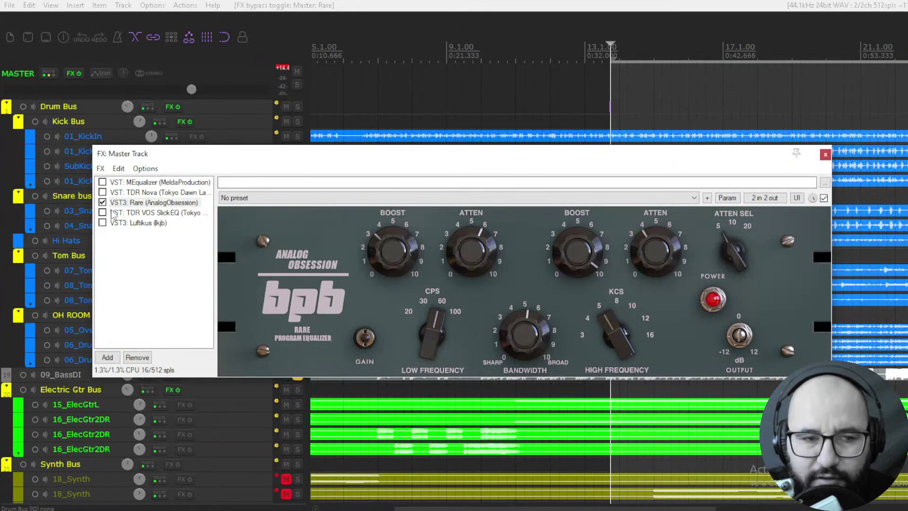
- Replace Rare with TDR VOS SlickEQ as the active master equalizer and remove the solo from 09_BassDI
{"action": "left_click", "coordinate": [102, 203]}
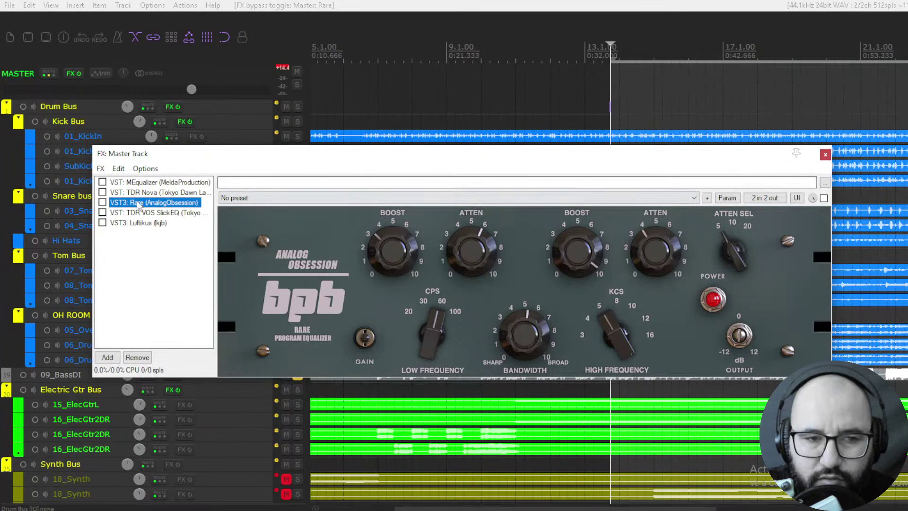
{"action": "left_click", "coordinate": [159, 213]}
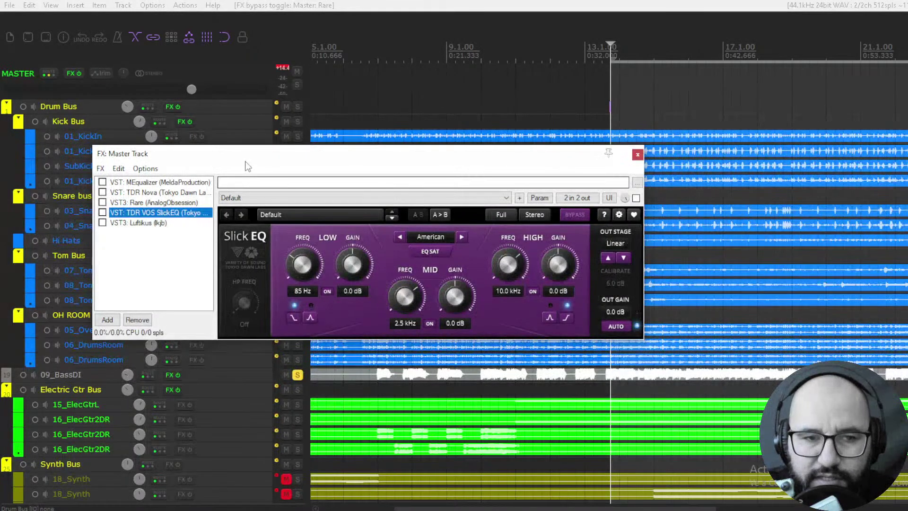
{"action": "left_click", "coordinate": [298, 375]}
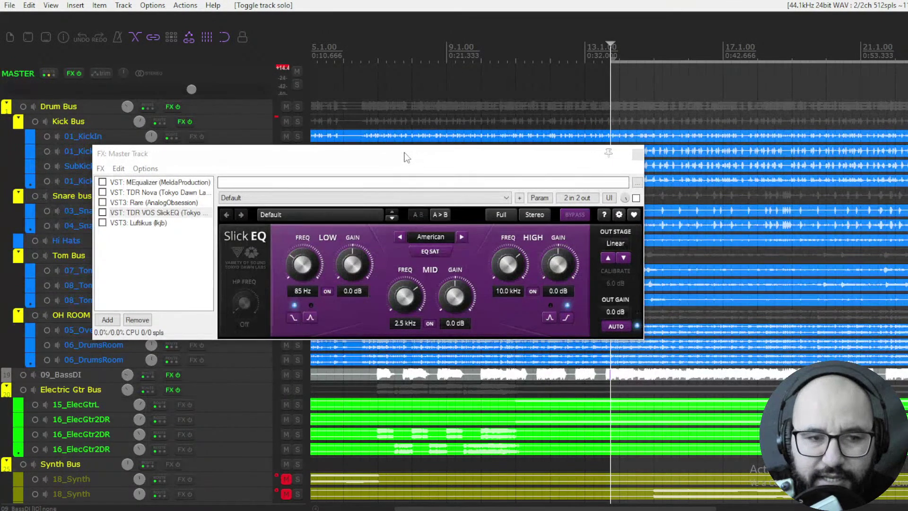
{"action": "left_click", "coordinate": [102, 213]}
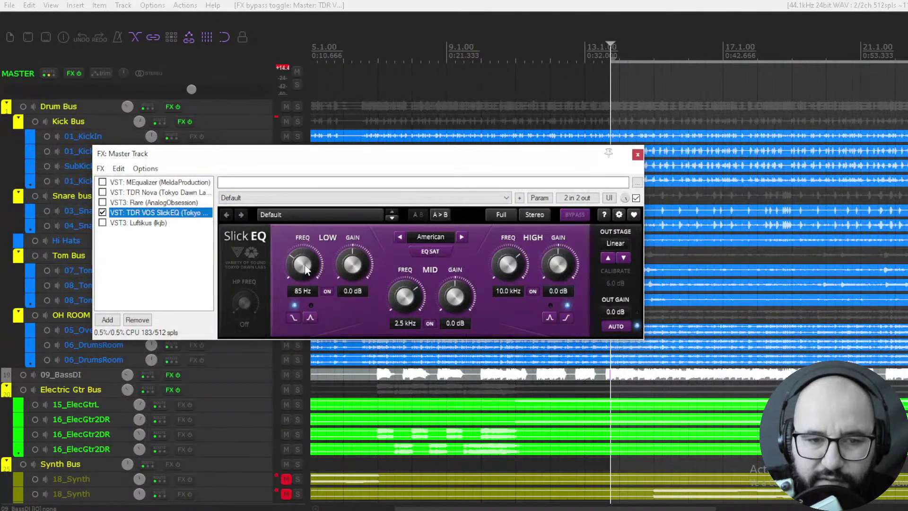
- Try SlickEQ's low bell shape, mid gain and a high frequency of 6.1 kHz, and restore the defaults
{"action": "left_click", "coordinate": [310, 318]}
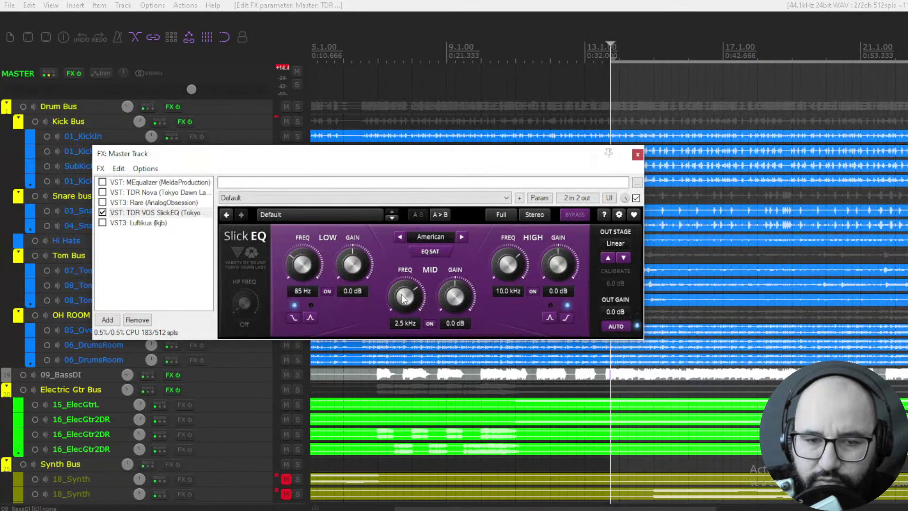
{"action": "left_click_drag", "start_coordinate": [461, 303], "coordinate": [461, 307]}
{"action": "double_click", "coordinate": [457, 305]}
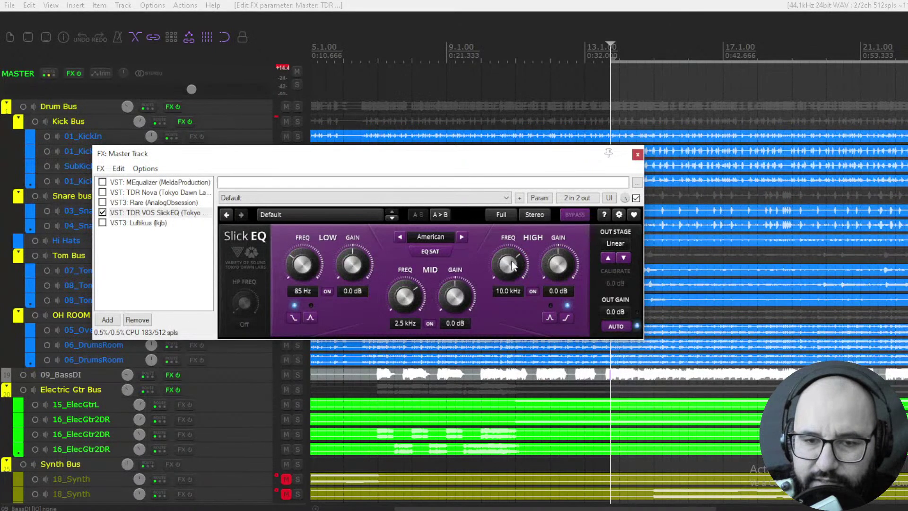
{"action": "left_click_drag", "start_coordinate": [512, 267], "coordinate": [512, 288]}
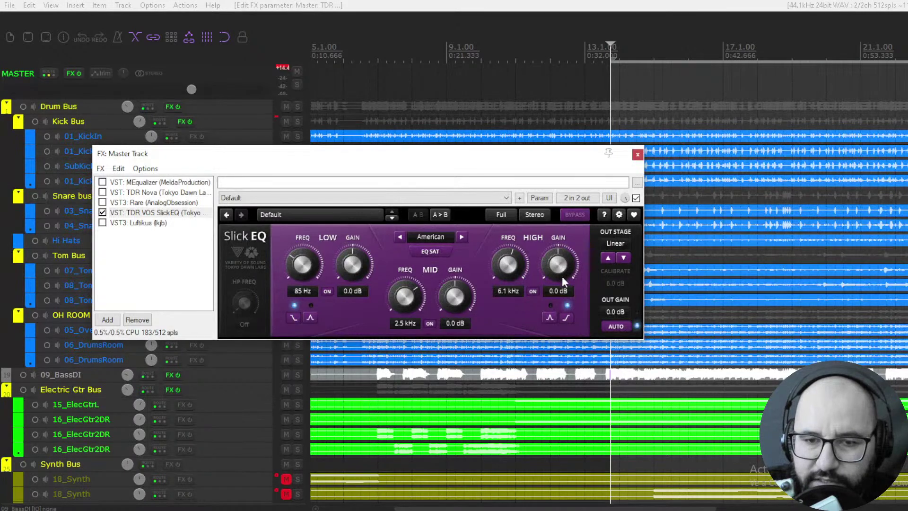
{"action": "double_click", "coordinate": [515, 262]}
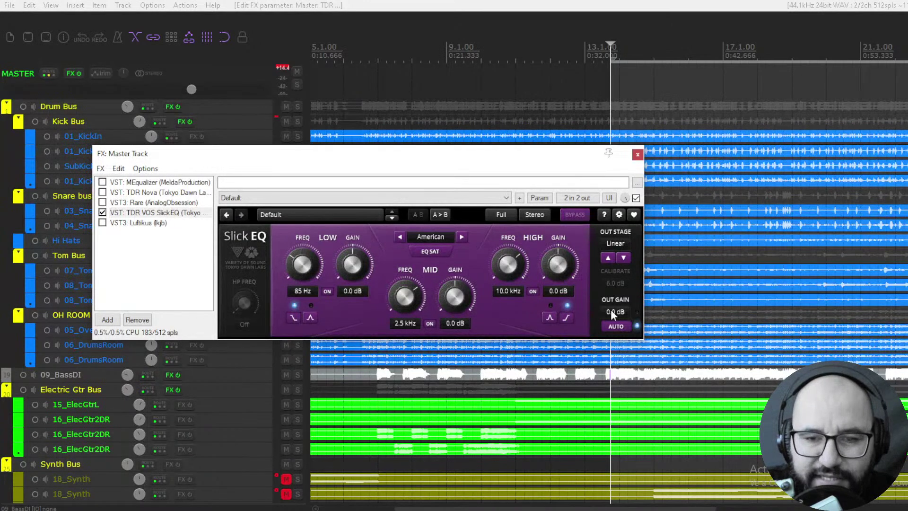
{"action": "left_click", "coordinate": [614, 326]}
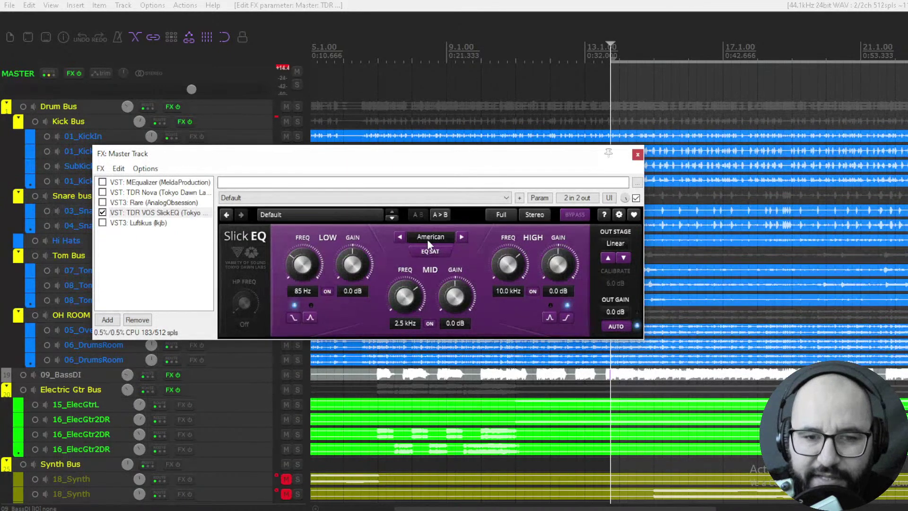
- Cycle through SlickEQ's EQ models and stop at Soviet
{"action": "left_click", "coordinate": [461, 238]}
{"action": "left_click", "coordinate": [462, 238]}
{"action": "left_click", "coordinate": [461, 237]}
{"action": "left_click", "coordinate": [461, 238]}
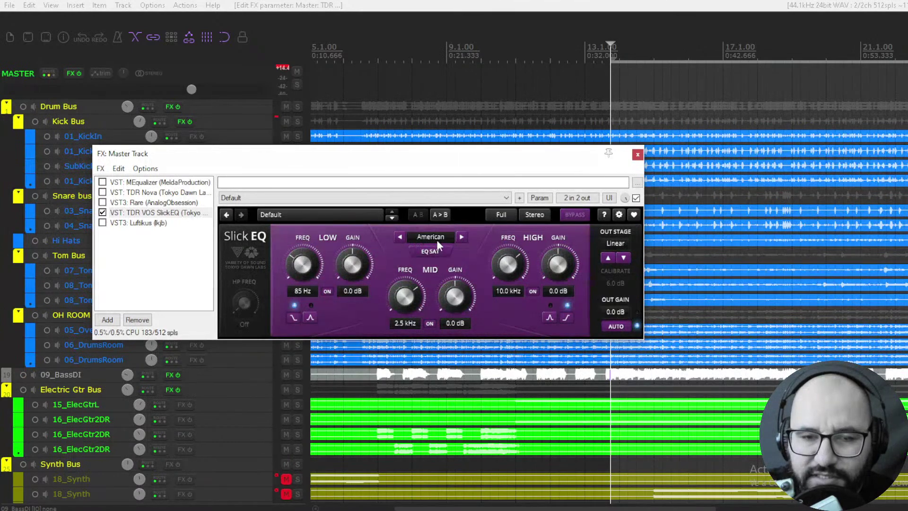
{"action": "left_click", "coordinate": [459, 239]}
{"action": "left_click", "coordinate": [462, 237]}
{"action": "left_click", "coordinate": [462, 238]}
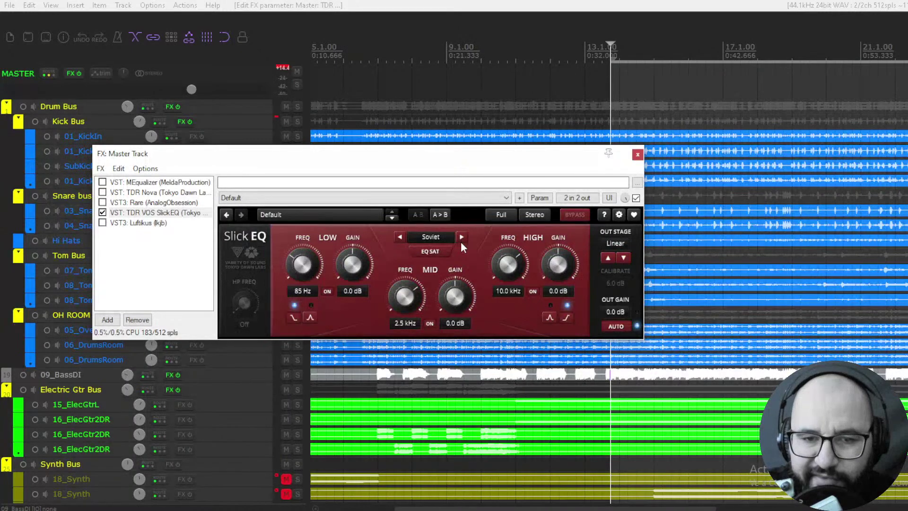
- Enable EQ saturation in SlickEQ, check the output stage options, and switch the EQ model to American
{"action": "left_click", "coordinate": [432, 253]}
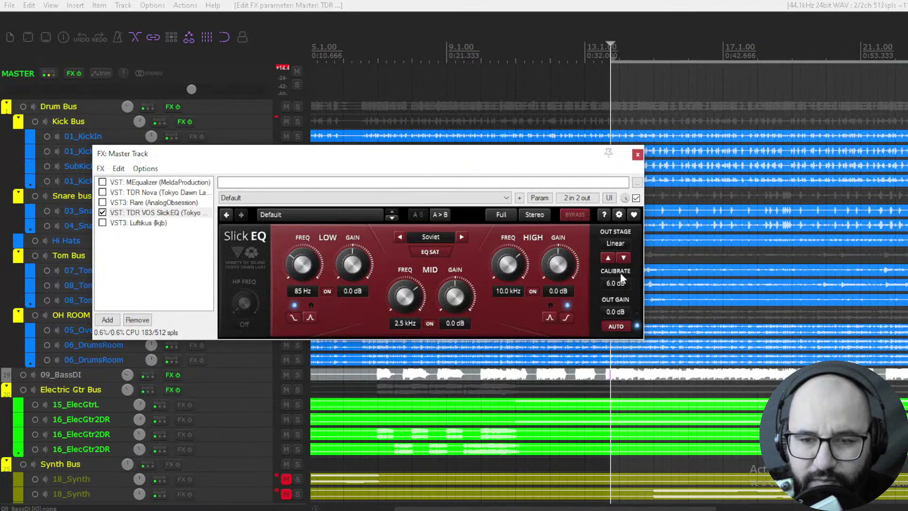
{"action": "left_click", "coordinate": [613, 243]}
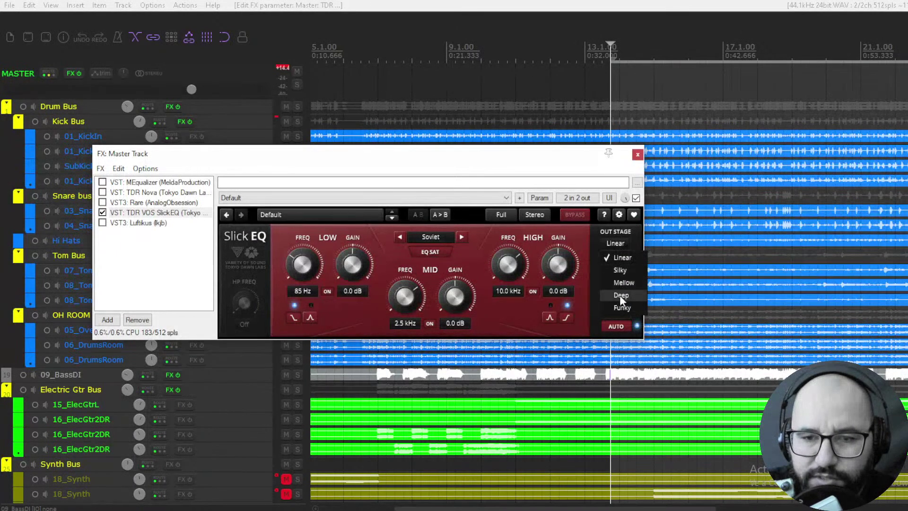
{"action": "left_click", "coordinate": [464, 236]}
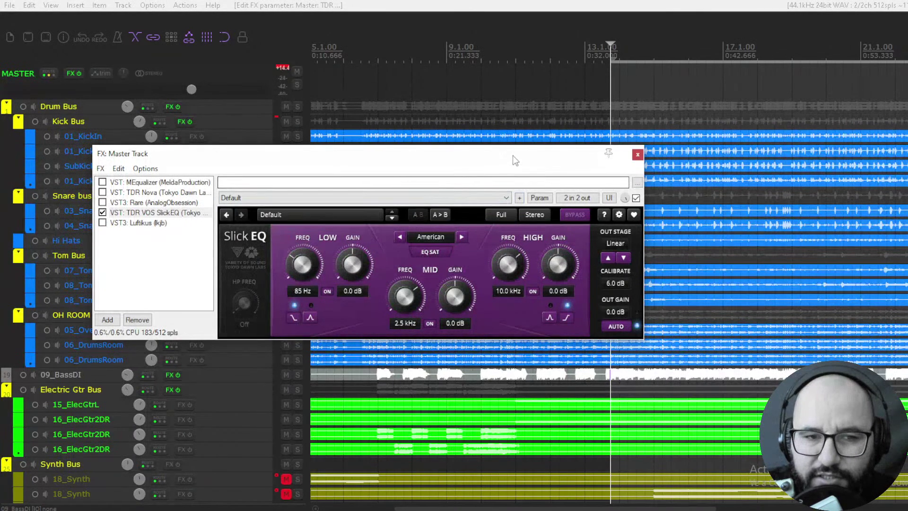
- Examine SlickEQ's channel processing options without changing the Stereo mode
{"action": "left_click_drag", "start_coordinate": [515, 161], "coordinate": [518, 154]}
{"action": "left_click", "coordinate": [541, 208]}
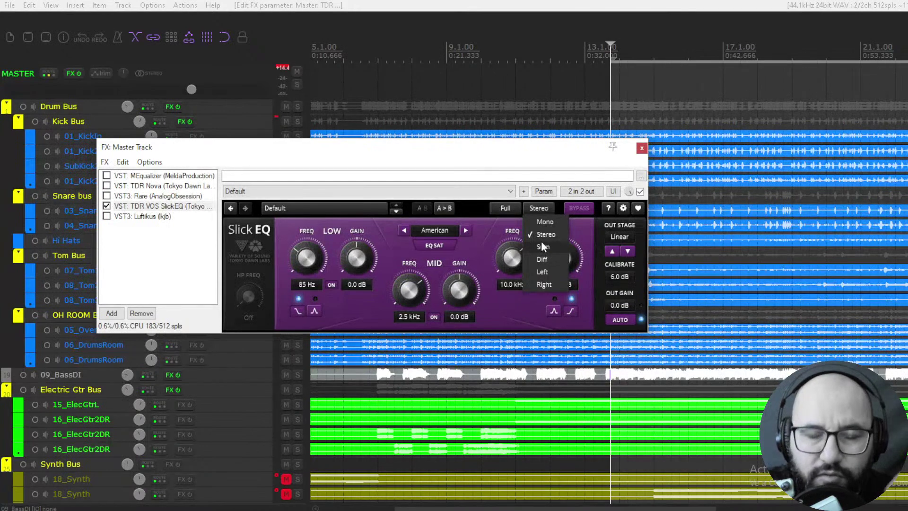
{"action": "left_click", "coordinate": [494, 229]}
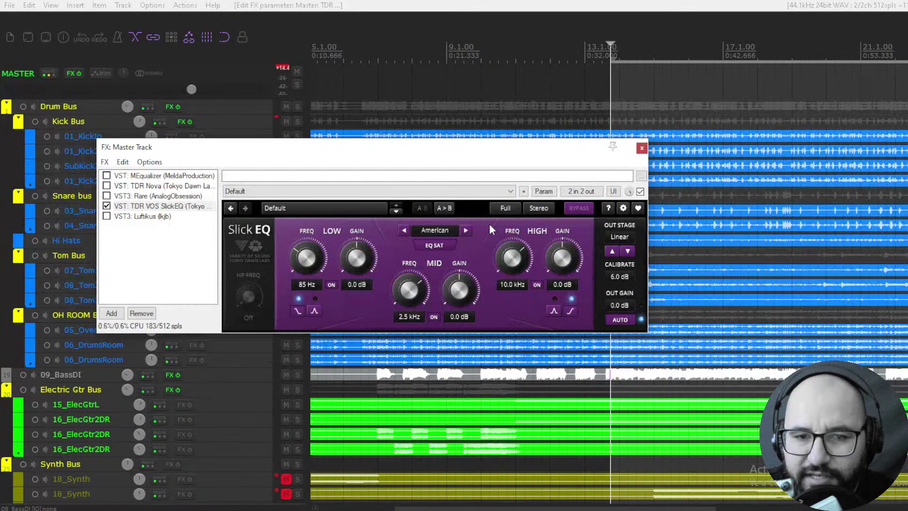
{"action": "left_click_drag", "start_coordinate": [476, 158], "coordinate": [492, 154]}
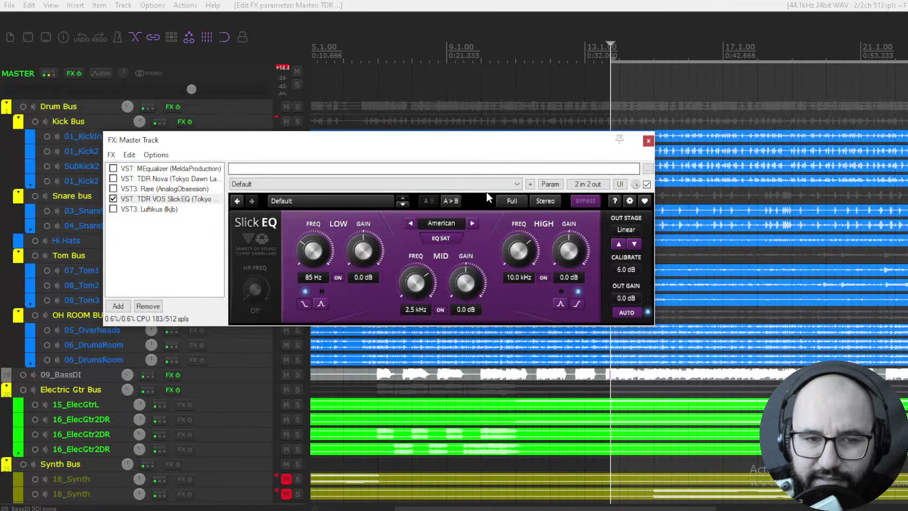
- Solo the Electric Gtr Bus, start playback, and raise SlickEQ's high band gain to 18.0 dB
{"action": "left_click_drag", "start_coordinate": [306, 153], "coordinate": [342, 129]}
{"action": "left_click", "coordinate": [297, 389]}
{"action": "left_click_drag", "start_coordinate": [400, 127], "coordinate": [423, 170]}
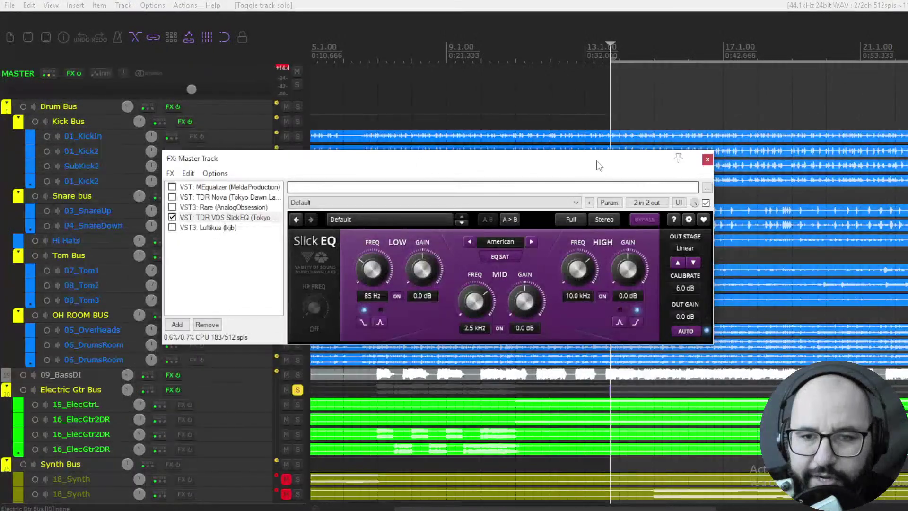
{"action": "key", "text": "space"}
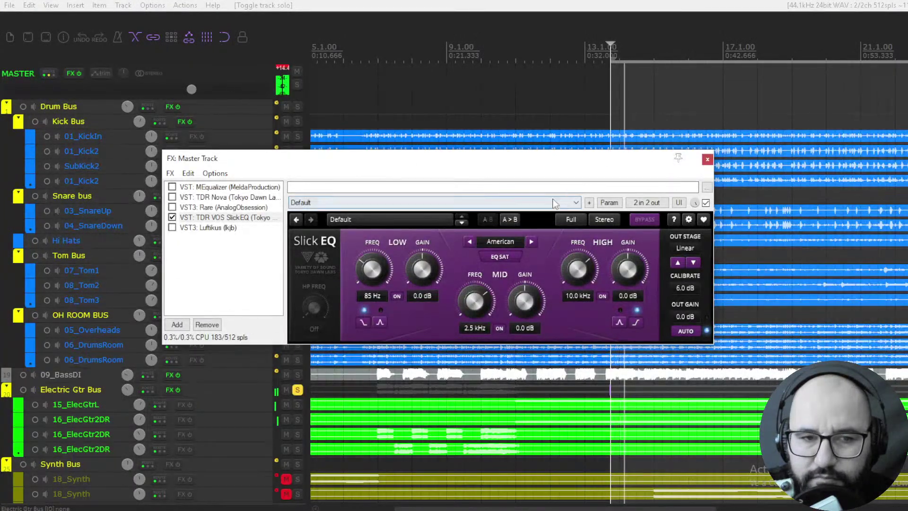
{"action": "left_click_drag", "start_coordinate": [638, 280], "coordinate": [620, 283]}
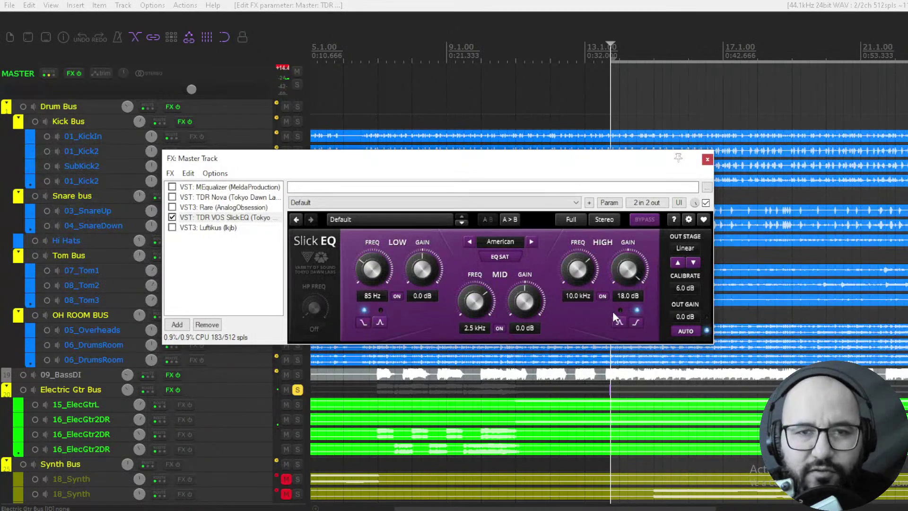
- Readjust SlickEQ's high band gain back to 18.0 dB, play the guitars, and compare the sound with the plugin bypassed
{"action": "left_click_drag", "start_coordinate": [625, 276], "coordinate": [625, 290]}
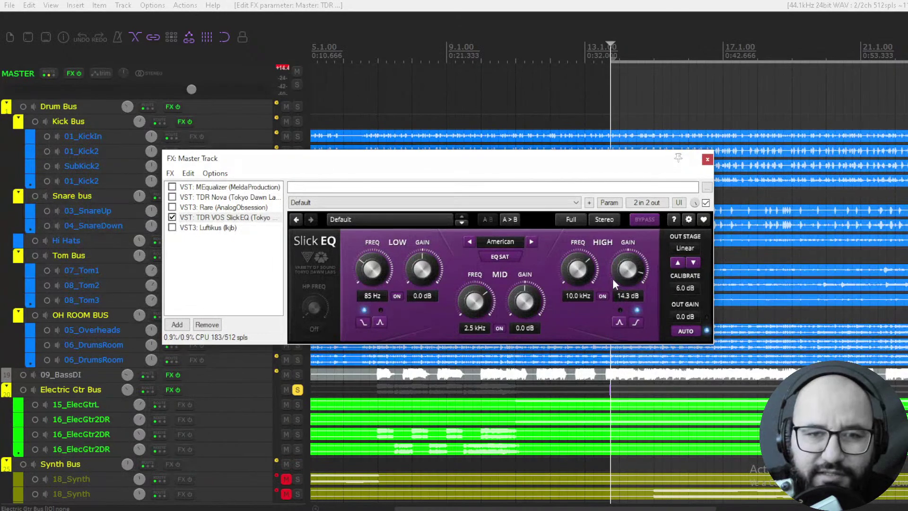
{"action": "scroll", "coordinate": [629, 279], "scroll_direction": "up", "scroll_amount": 3}
{"action": "left_click_drag", "start_coordinate": [620, 265], "coordinate": [628, 286]}
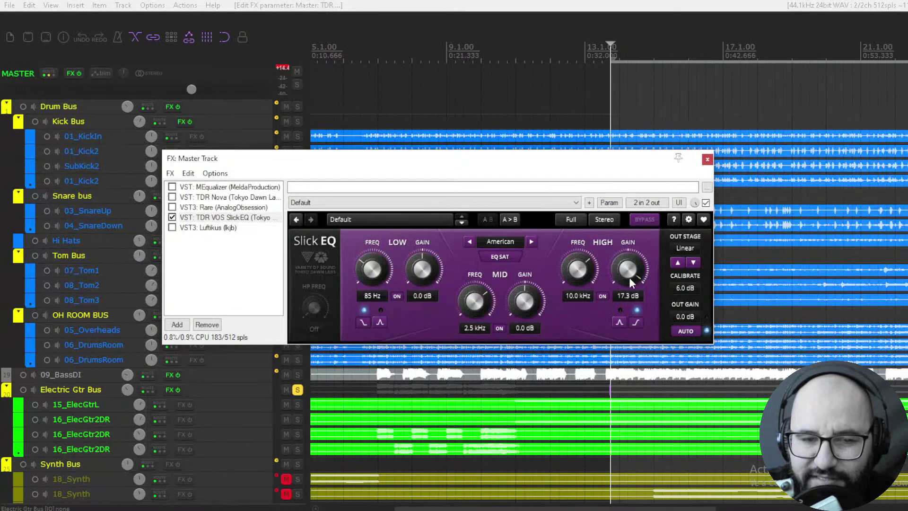
{"action": "key", "text": "space"}
{"action": "left_click_drag", "start_coordinate": [637, 286], "coordinate": [637, 281]}
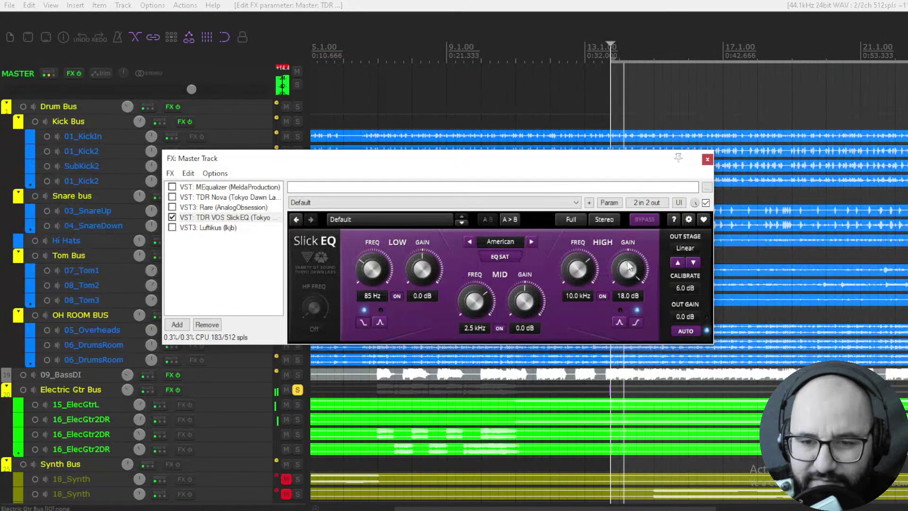
{"action": "left_click", "coordinate": [706, 202]}
{"action": "left_click", "coordinate": [705, 203]}
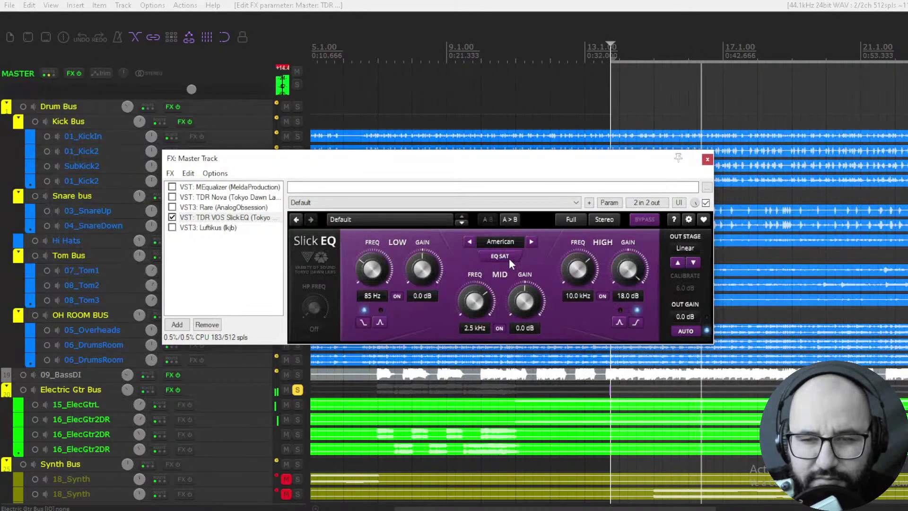
- Try SlickEQ's high band gain at 10.9 dB and 13.6 dB, comparing each setting with the plugin bypassed
{"action": "left_click_drag", "start_coordinate": [634, 272], "coordinate": [628, 295]}
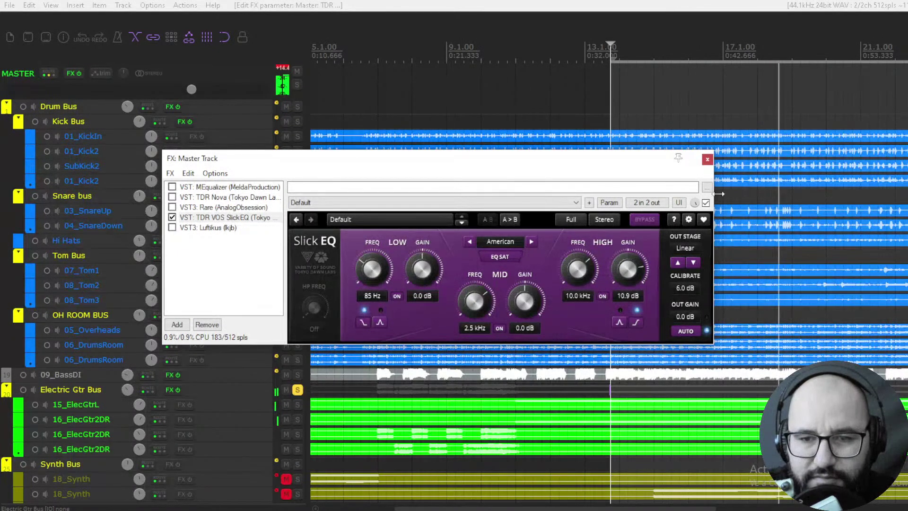
{"action": "left_click", "coordinate": [705, 203]}
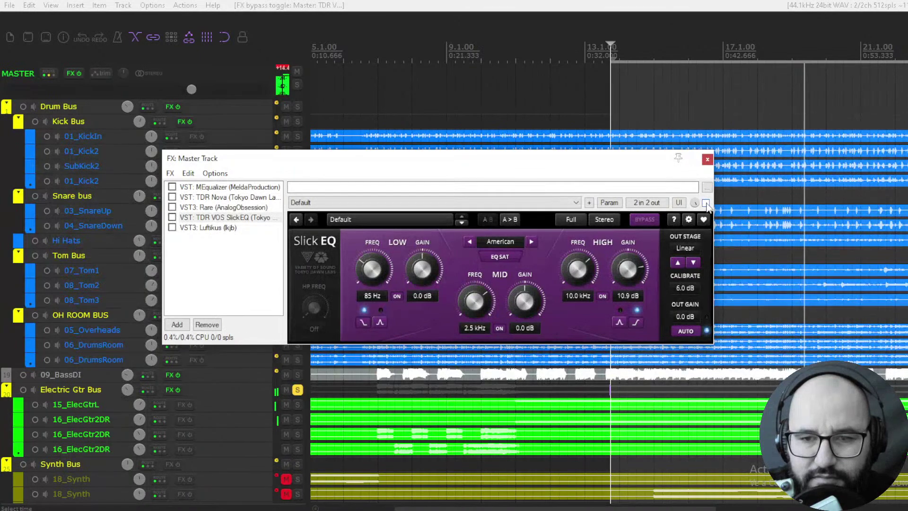
{"action": "left_click", "coordinate": [705, 202]}
{"action": "scroll", "coordinate": [623, 269], "scroll_direction": "down", "scroll_amount": 3}
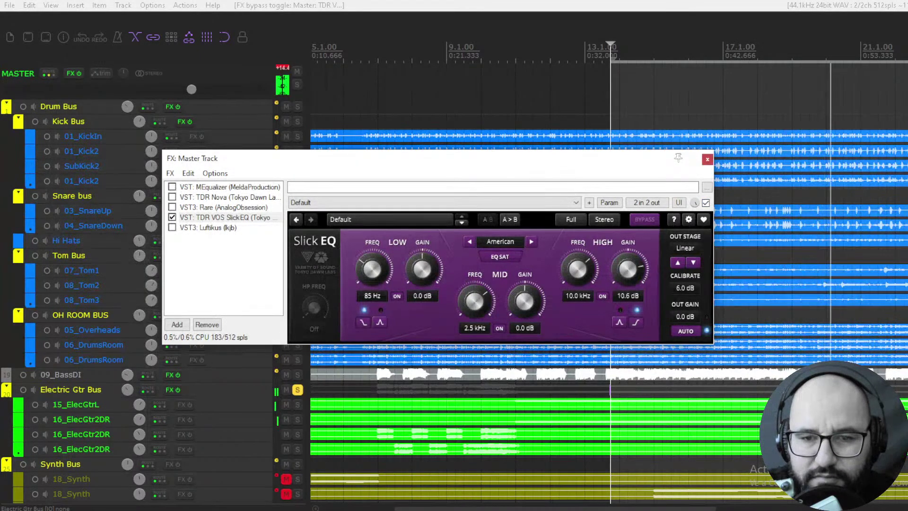
{"action": "left_click_drag", "start_coordinate": [623, 268], "coordinate": [622, 253]}
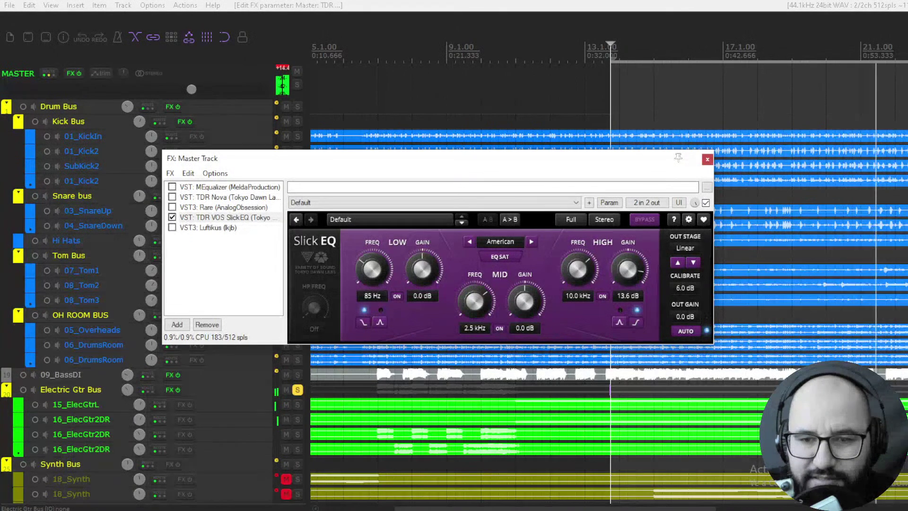
{"action": "left_click", "coordinate": [705, 203]}
{"action": "left_click", "coordinate": [704, 203]}
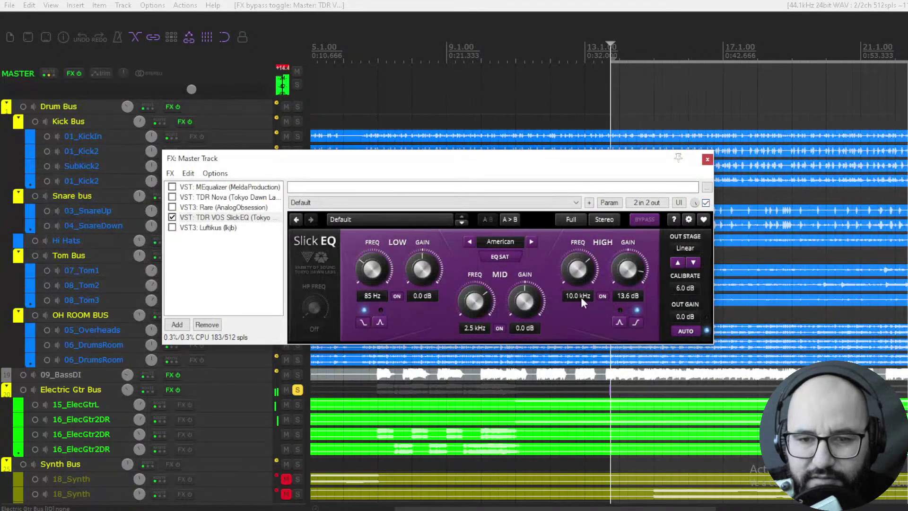
- Lower SlickEQ's high band frequency to 6.6 kHz, compare with the plugin bypassed, and readjust it to 7.0 kHz
{"action": "left_click_drag", "start_coordinate": [583, 284], "coordinate": [584, 294]}
{"action": "left_click", "coordinate": [705, 203]}
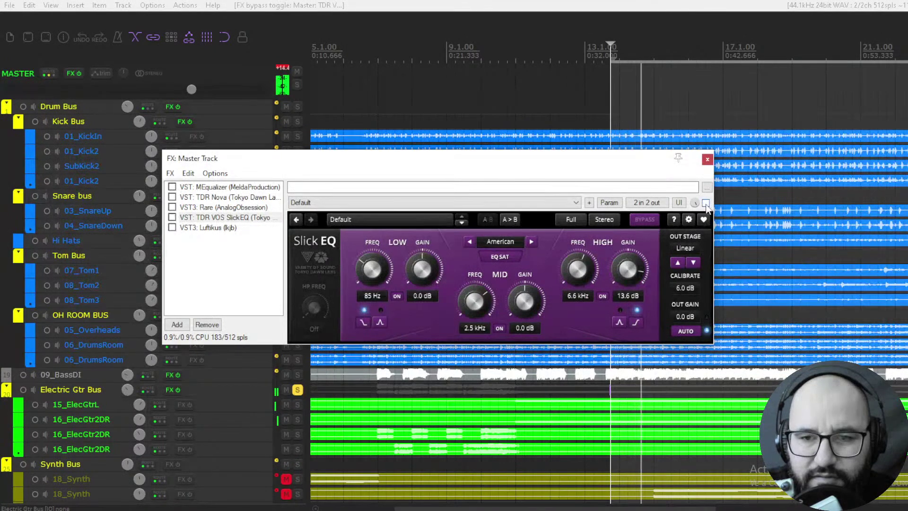
{"action": "left_click", "coordinate": [705, 202]}
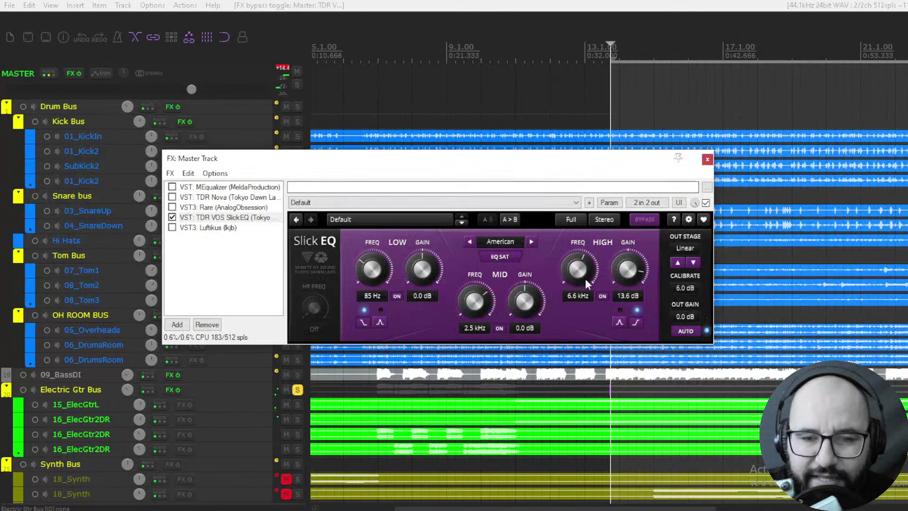
{"action": "left_click_drag", "start_coordinate": [578, 275], "coordinate": [577, 269]}
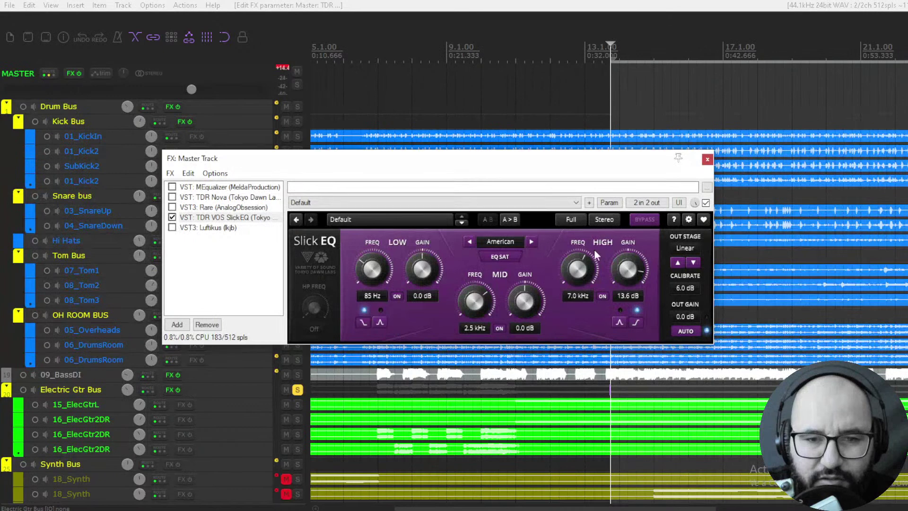
- Reset SlickEQ's high band gain and frequency, disable the plugin, and unsolo the Electric Gtr Bus for full-mix playback
{"action": "double_click", "coordinate": [629, 268]}
{"action": "double_click", "coordinate": [578, 268]}
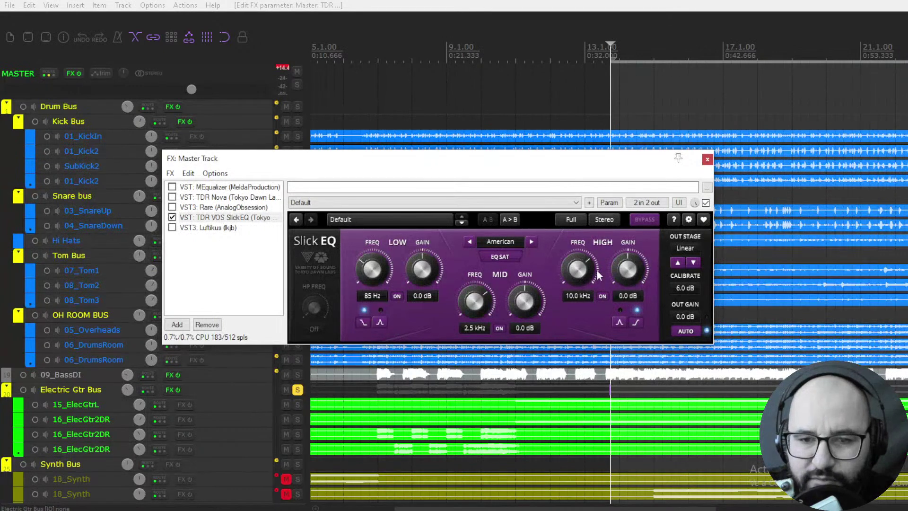
{"action": "left_click", "coordinate": [172, 217]}
{"action": "left_click", "coordinate": [297, 390]}
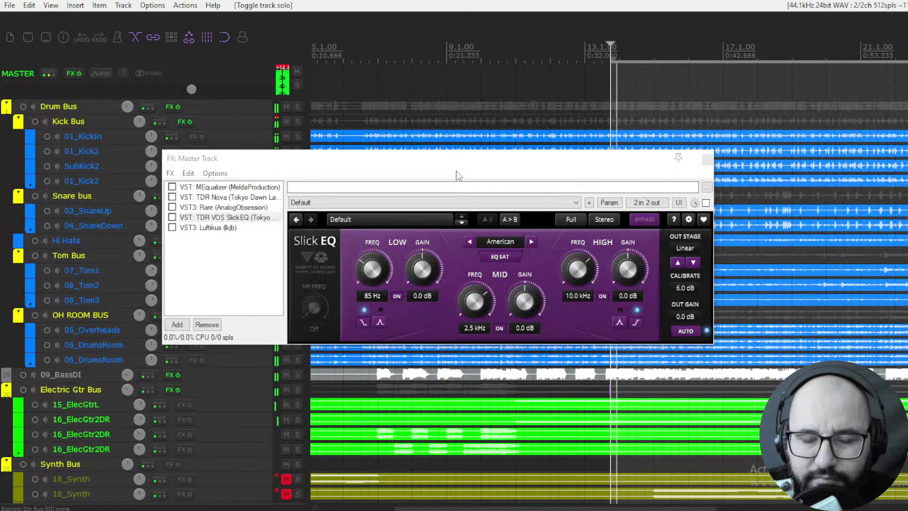
- Set SlickEQ's high band to 7.6 kHz with 10.7 dB gain on the full mix, comparing against bypass and leaving the plugin enabled
{"action": "left_click_drag", "start_coordinate": [577, 268], "coordinate": [577, 284]}
{"action": "left_click_drag", "start_coordinate": [628, 269], "coordinate": [628, 245]}
{"action": "double_click", "coordinate": [625, 256]}
{"action": "left_click", "coordinate": [705, 203]}
{"action": "left_click", "coordinate": [706, 203]}
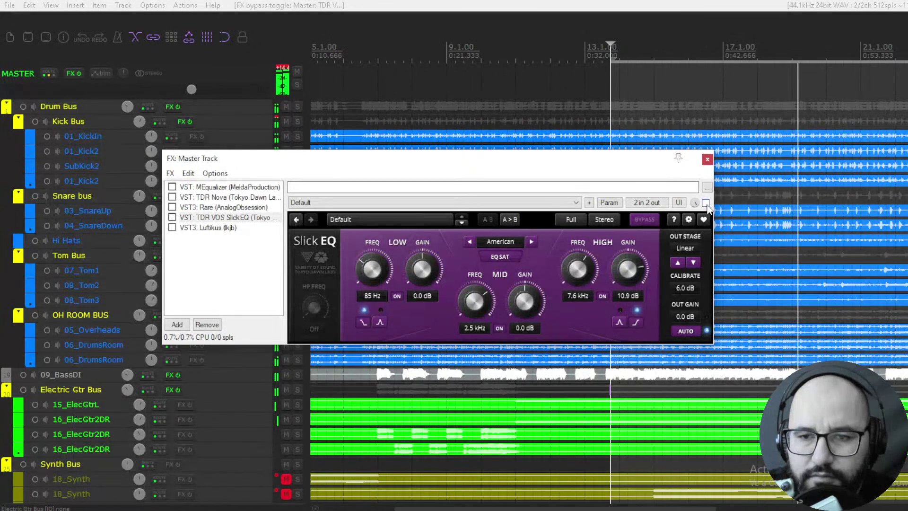
{"action": "left_click", "coordinate": [706, 203]}
{"action": "left_click_drag", "start_coordinate": [633, 273], "coordinate": [634, 274]}
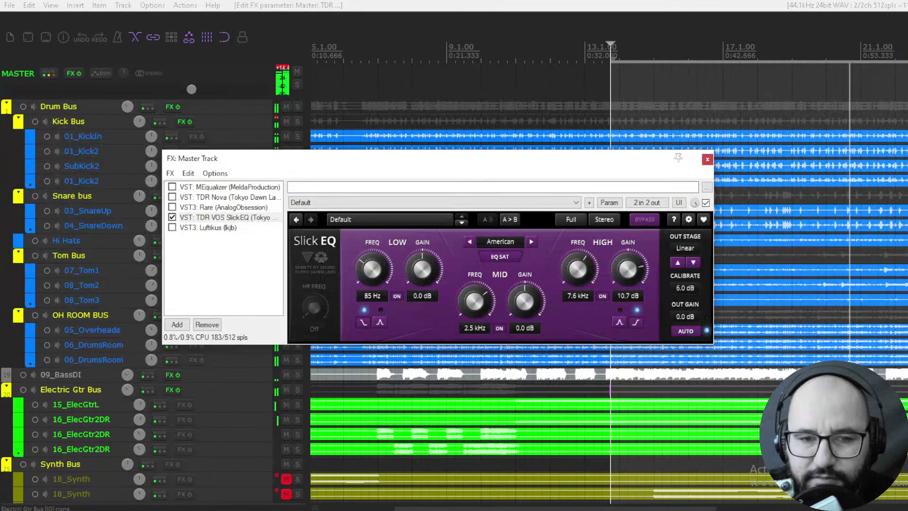
- Switch SlickEQ's low band to a bell shape and boost it 2.2 dB during playback, comparing with the plugin bypassed
{"action": "left_click", "coordinate": [382, 326]}
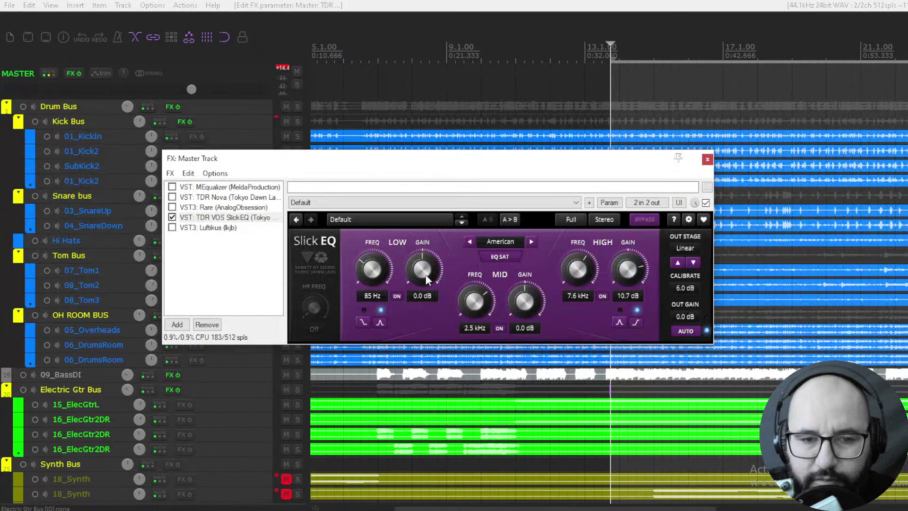
{"action": "key", "text": "space"}
{"action": "mouse_move", "coordinate": [425, 278]}
{"action": "left_mouse_down"}
{"action": "mouse_move", "coordinate": [424, 252]}
{"action": "mouse_move", "coordinate": [425, 265]}
{"action": "left_mouse_up"}
{"action": "left_click", "coordinate": [706, 202]}
{"action": "left_click", "coordinate": [706, 202]}
{"action": "left_click_drag", "start_coordinate": [418, 277], "coordinate": [418, 285]}
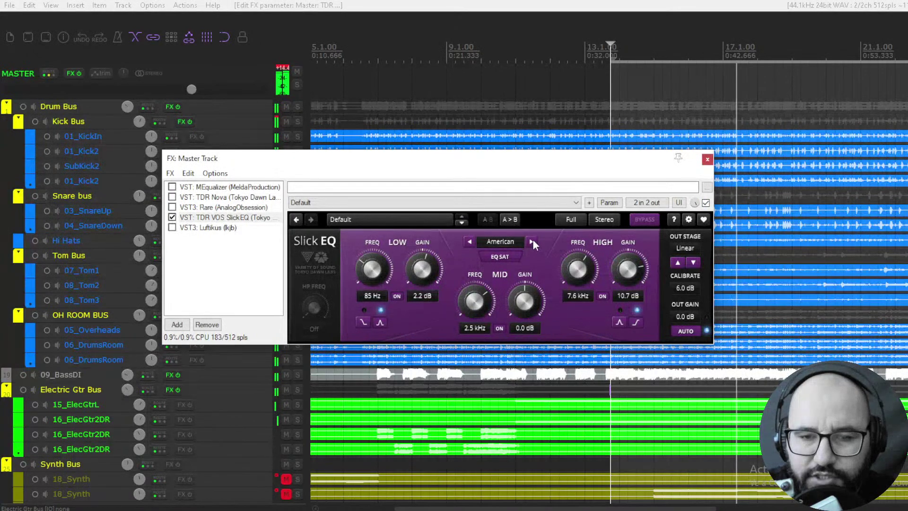
- Audition SlickEQ's British, German and Soviet EQ models on the full mix and return to American
{"action": "left_click", "coordinate": [532, 240]}
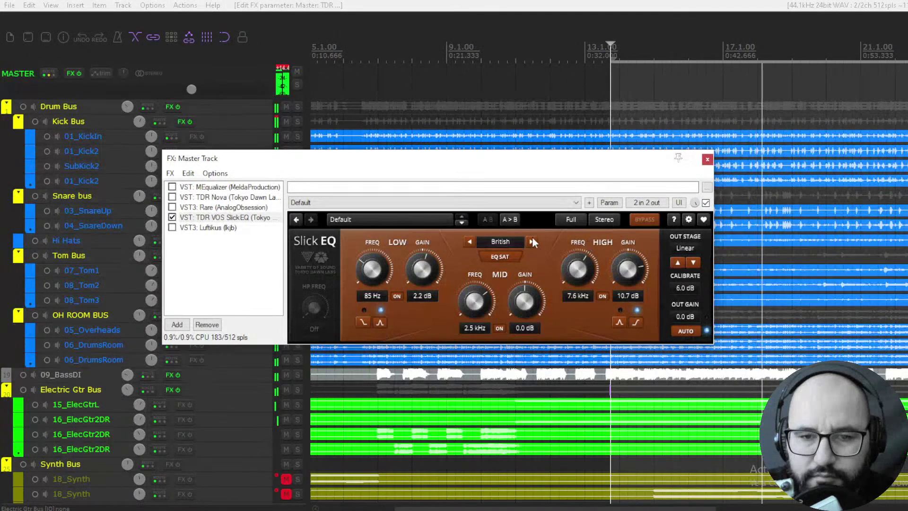
{"action": "left_click", "coordinate": [533, 241]}
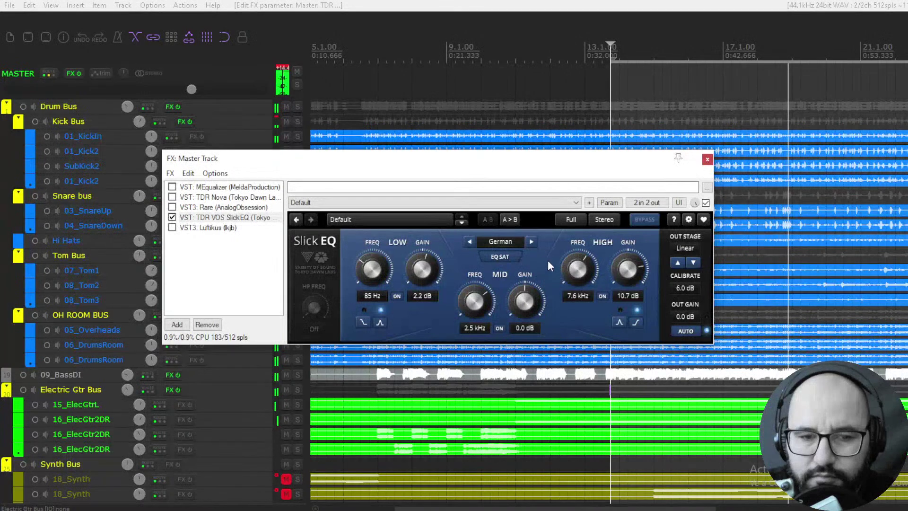
{"action": "left_click", "coordinate": [532, 242]}
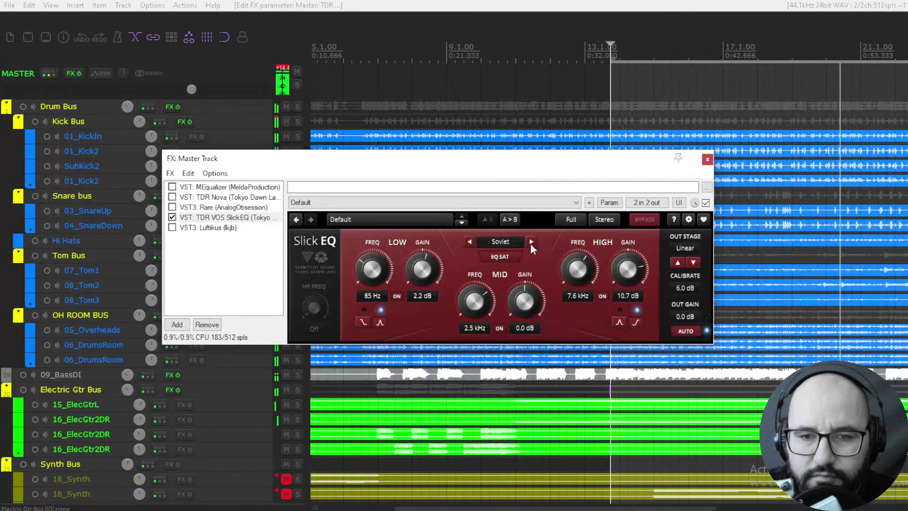
{"action": "left_click", "coordinate": [530, 242]}
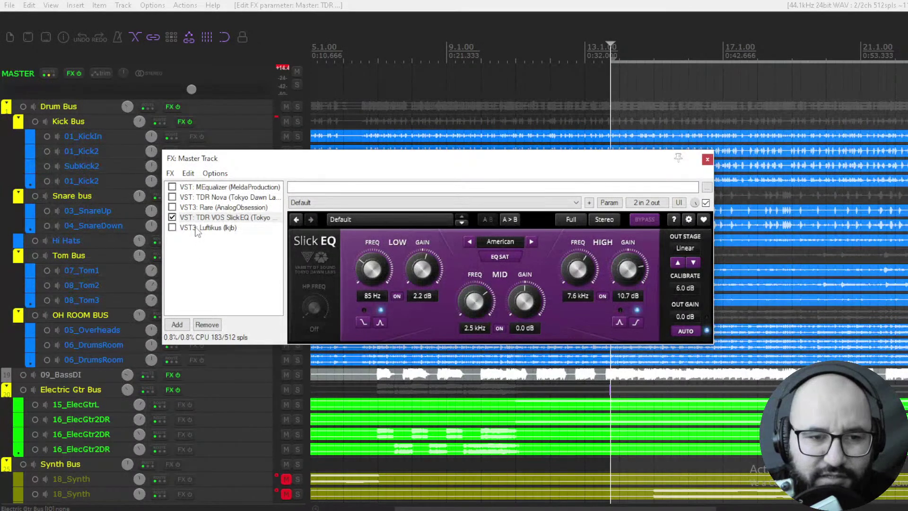
- Disable TDR VOS SlickEQ on the master track and open the Luftikus equalizer
{"action": "left_click", "coordinate": [172, 218]}
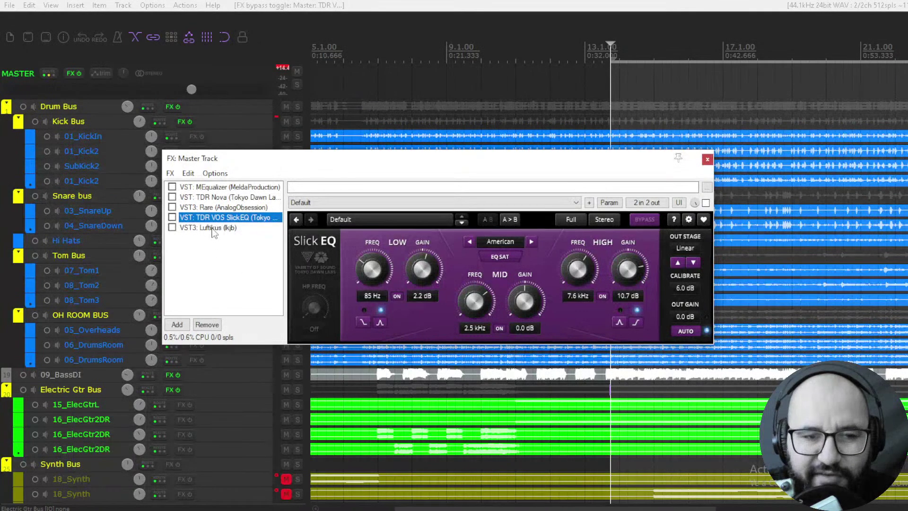
{"action": "left_click", "coordinate": [213, 229]}
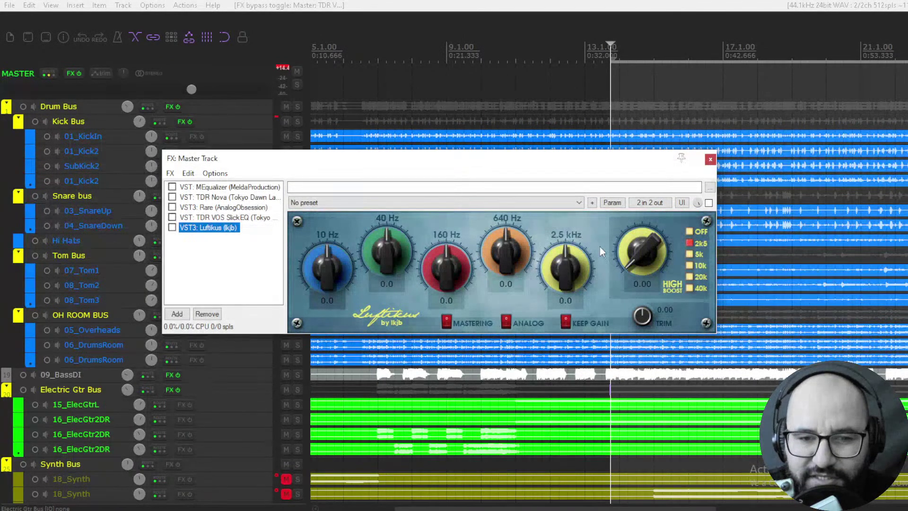
- Try Luftikus's Keep Gain and Analog options while leaving all band gains at 0.0
{"action": "left_click", "coordinate": [353, 260]}
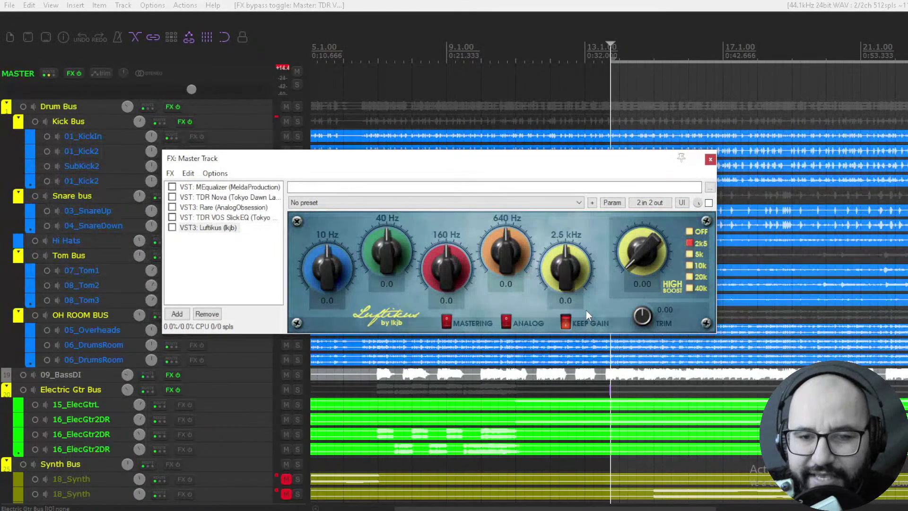
{"action": "left_click_drag", "start_coordinate": [569, 251], "coordinate": [567, 273]}
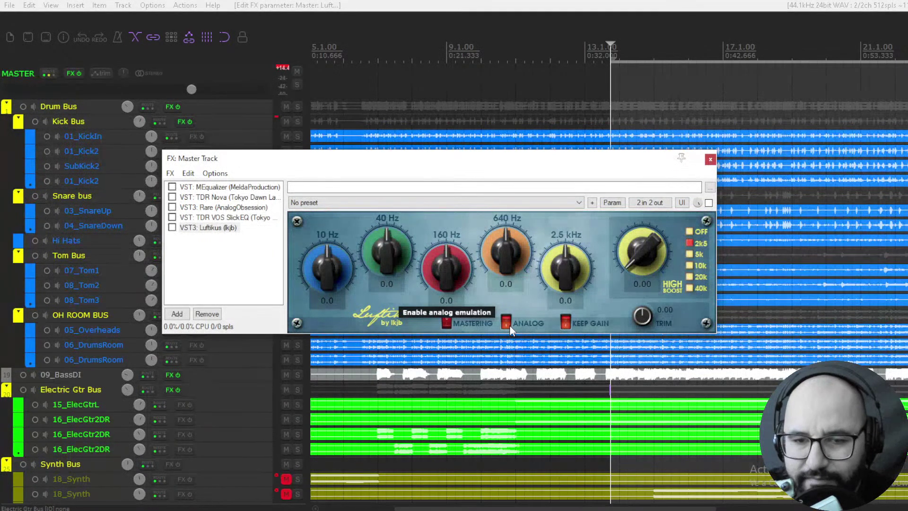
{"action": "left_click", "coordinate": [466, 326]}
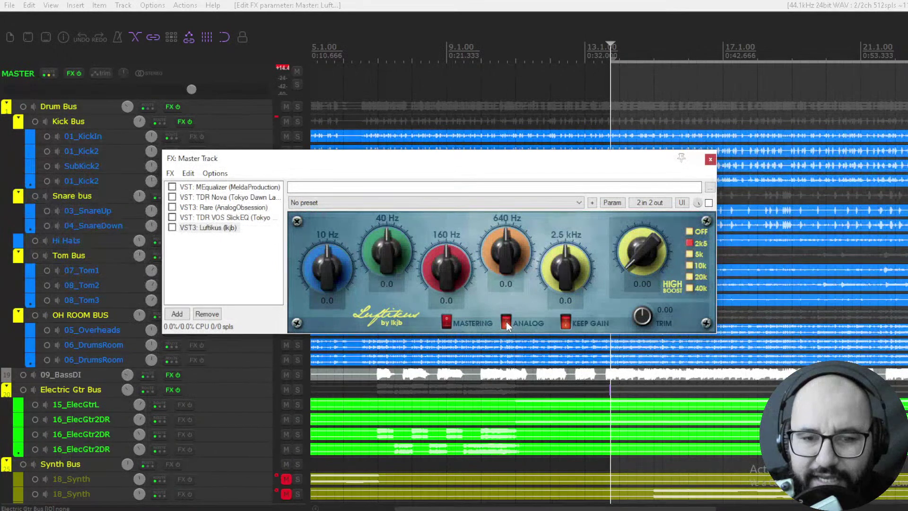
- Demonstrate Luftikus's Mastering mode by adjusting the 160 Hz band with it on and off, then reset the band and disable the mode
{"action": "left_click", "coordinate": [445, 322]}
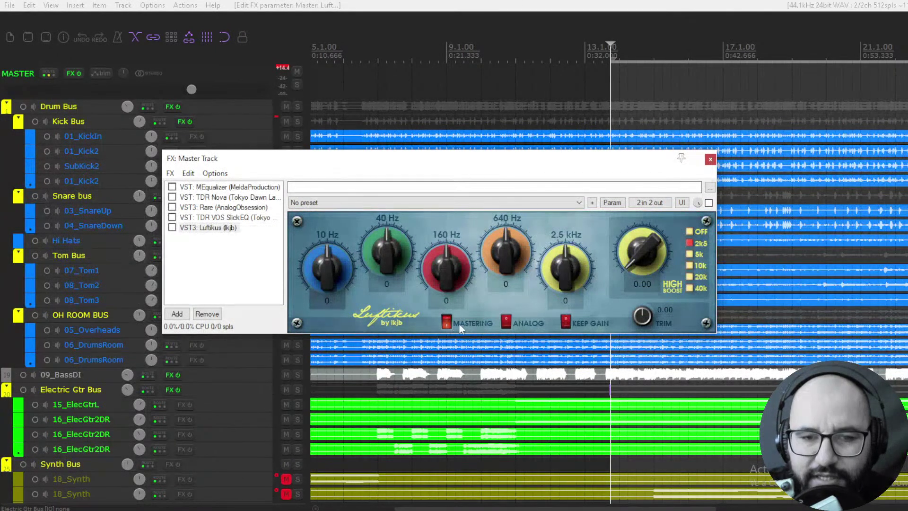
{"action": "mouse_move", "coordinate": [444, 267]}
{"action": "left_mouse_down"}
{"action": "mouse_move", "coordinate": [444, 233]}
{"action": "mouse_move", "coordinate": [446, 265]}
{"action": "left_mouse_up"}
{"action": "left_click", "coordinate": [446, 323]}
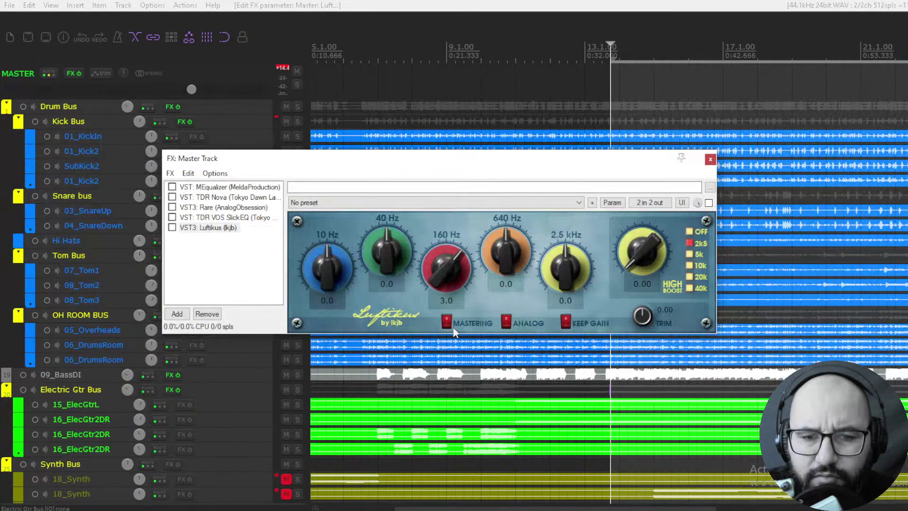
{"action": "left_click_drag", "start_coordinate": [438, 291], "coordinate": [435, 280]}
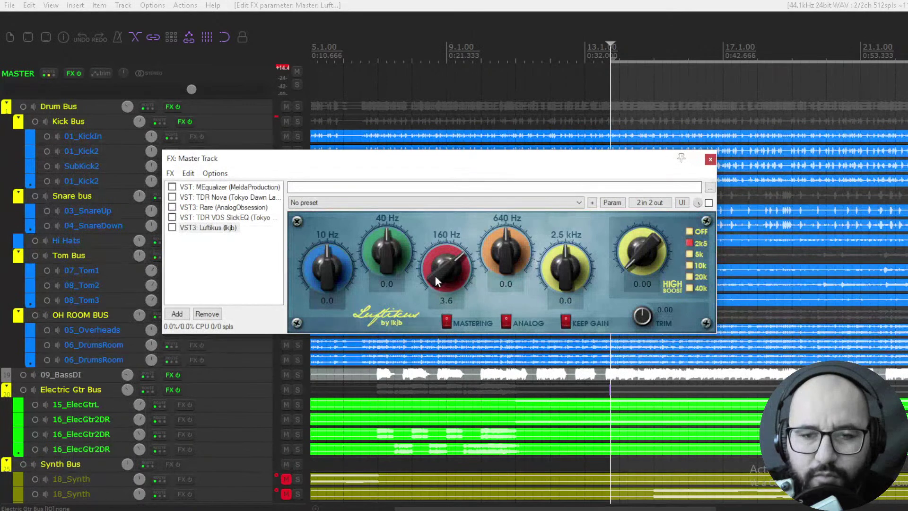
{"action": "left_click", "coordinate": [446, 323]}
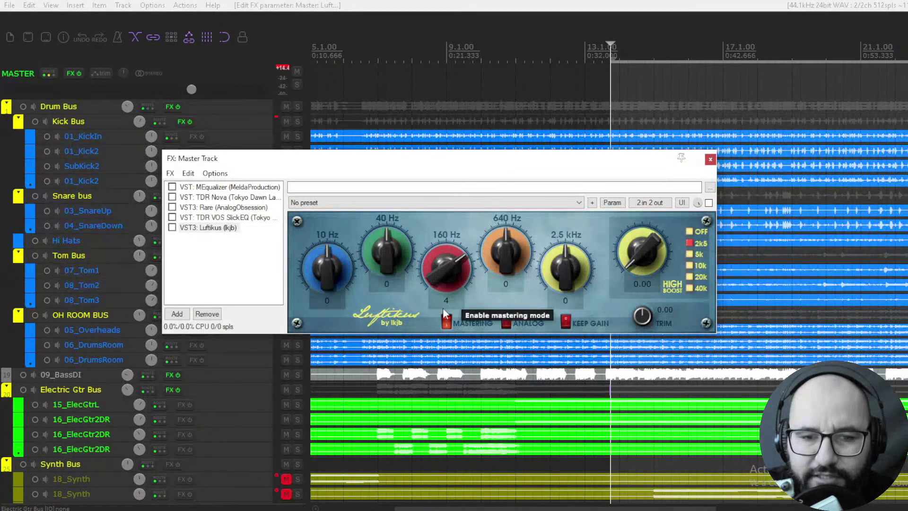
{"action": "scroll", "coordinate": [429, 263], "scroll_direction": "down", "scroll_amount": 2}
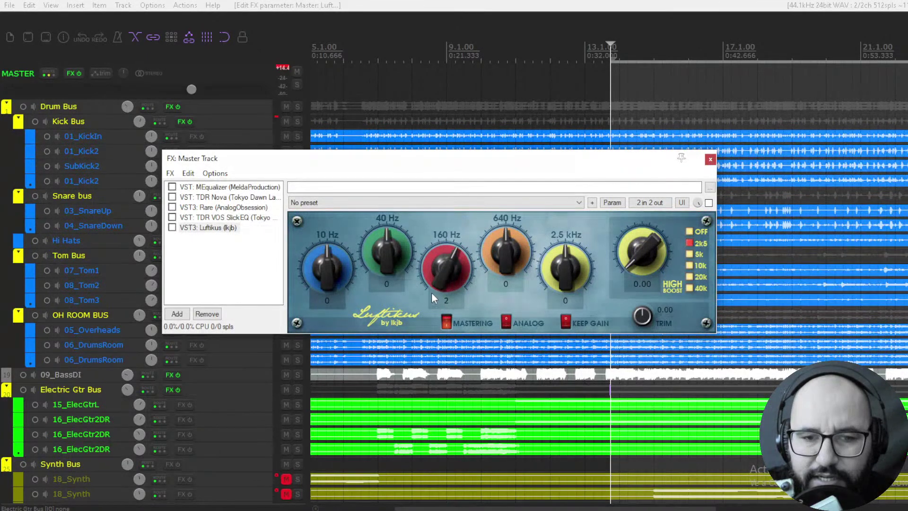
{"action": "scroll", "coordinate": [435, 277], "scroll_direction": "down", "scroll_amount": 3}
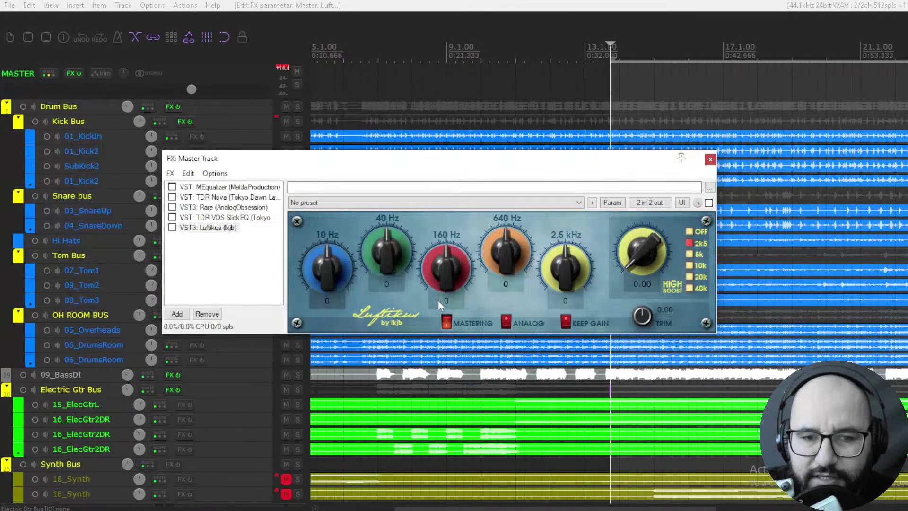
{"action": "left_click", "coordinate": [446, 322]}
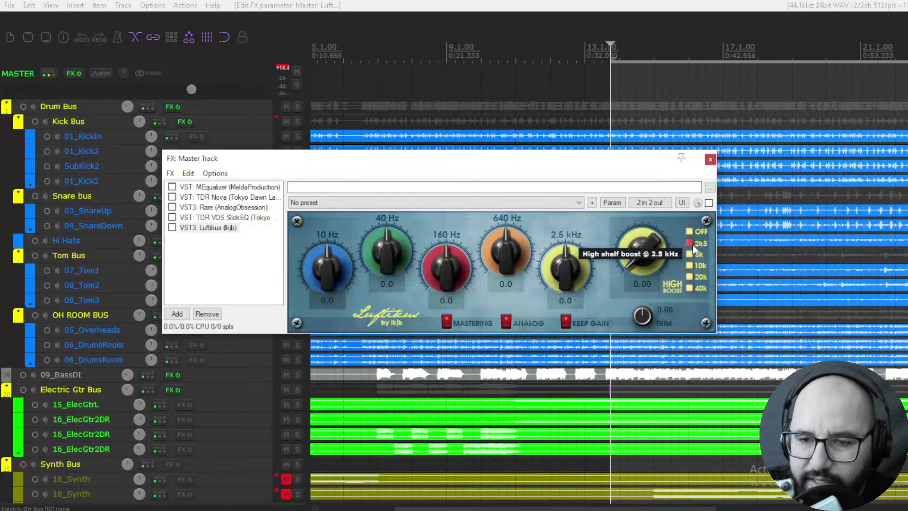
- Set Luftikus's High Boost shelf frequency to 20 kHz
{"action": "left_click", "coordinate": [690, 278]}
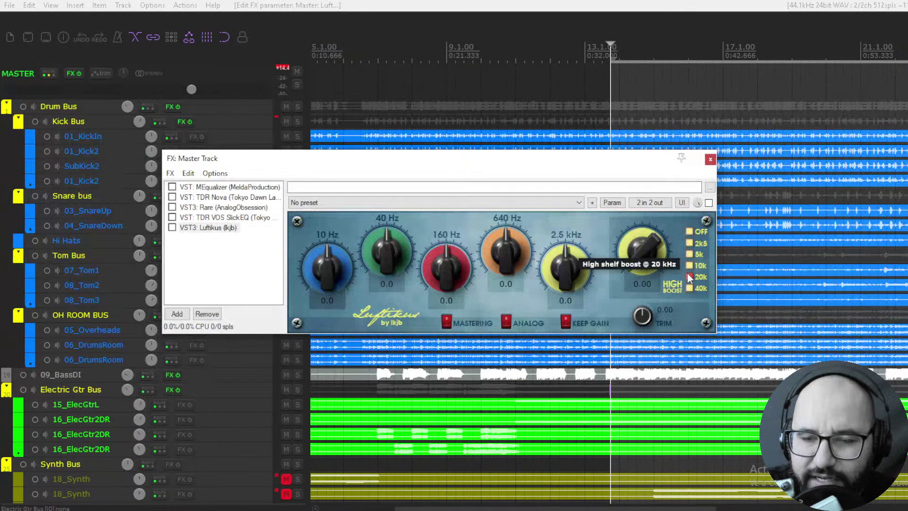
- Try Luftikus's 40 kHz High Boost shelf frequency and return it to 20 kHz
{"action": "left_click", "coordinate": [689, 288]}
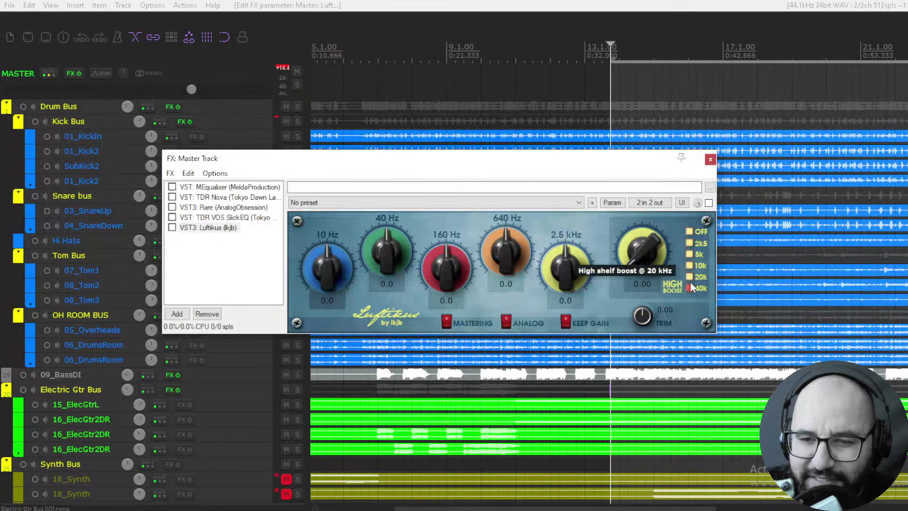
{"action": "left_click", "coordinate": [689, 277]}
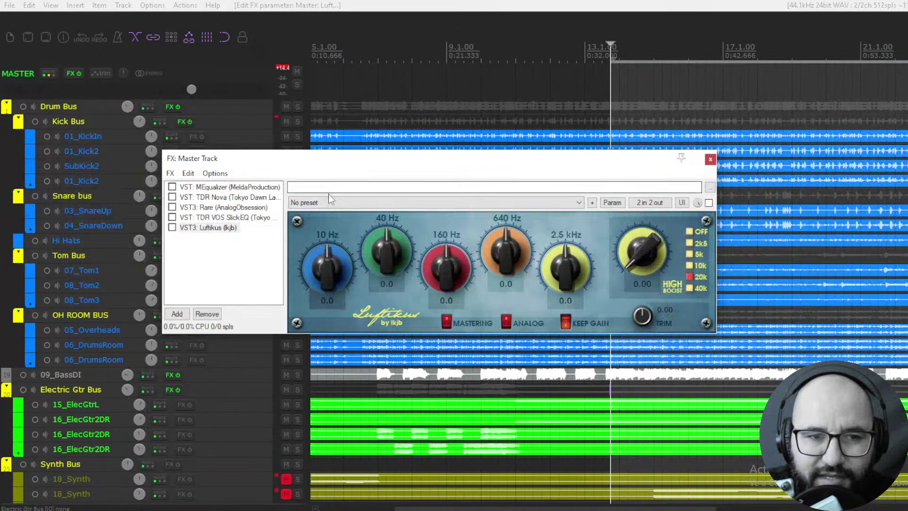
- Solo the Drum Bus, enable Luftikus on the master track and play the drums through it
{"action": "left_click_drag", "start_coordinate": [327, 171], "coordinate": [330, 199]}
{"action": "left_click", "coordinate": [298, 106]}
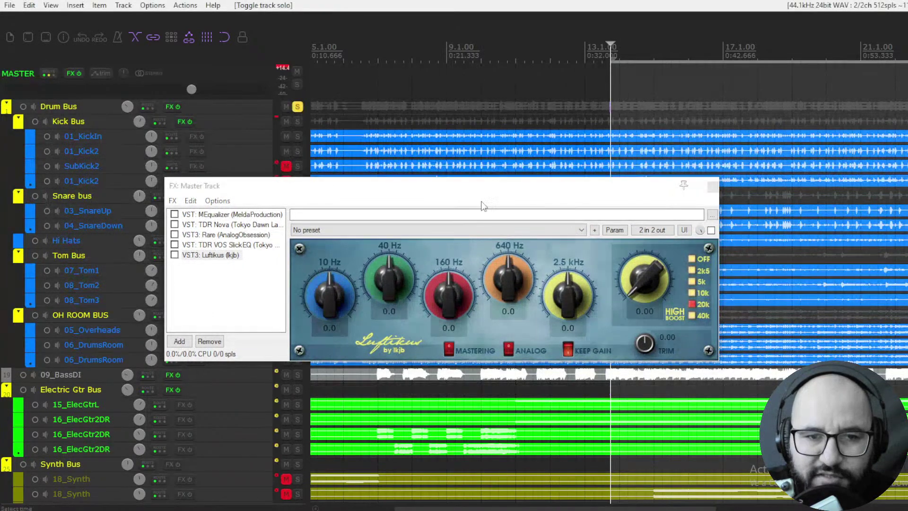
{"action": "left_click_drag", "start_coordinate": [487, 195], "coordinate": [510, 184]}
{"action": "left_click", "coordinate": [197, 245]}
{"action": "key", "text": "space"}
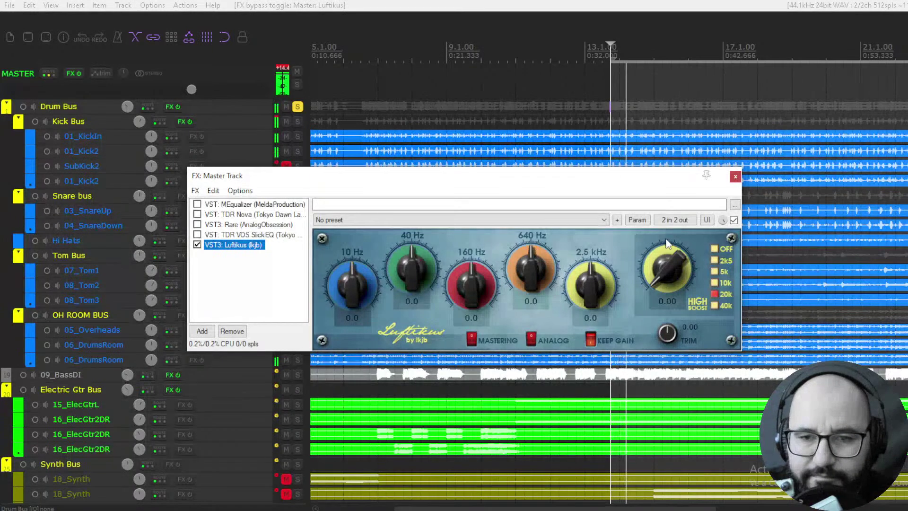
- Set Luftikus's High Boost frequency to 10 kHz and sweep its gain up to 6.50 on the drums
{"action": "left_click", "coordinate": [713, 284]}
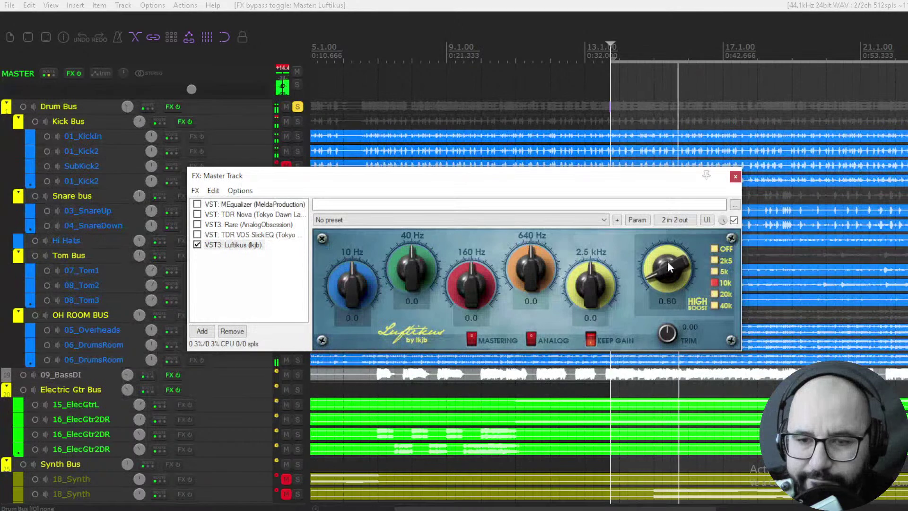
{"action": "left_click_drag", "start_coordinate": [668, 264], "coordinate": [679, 313]}
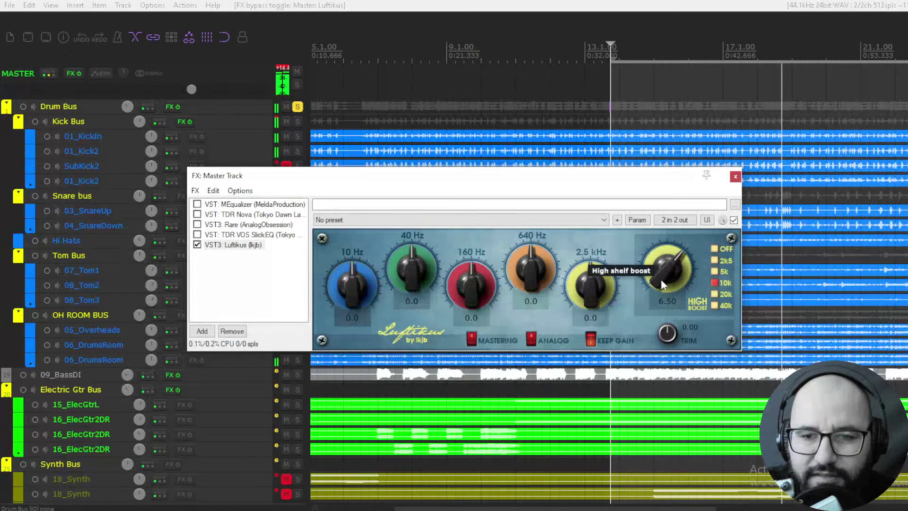
{"action": "key", "text": "space"}
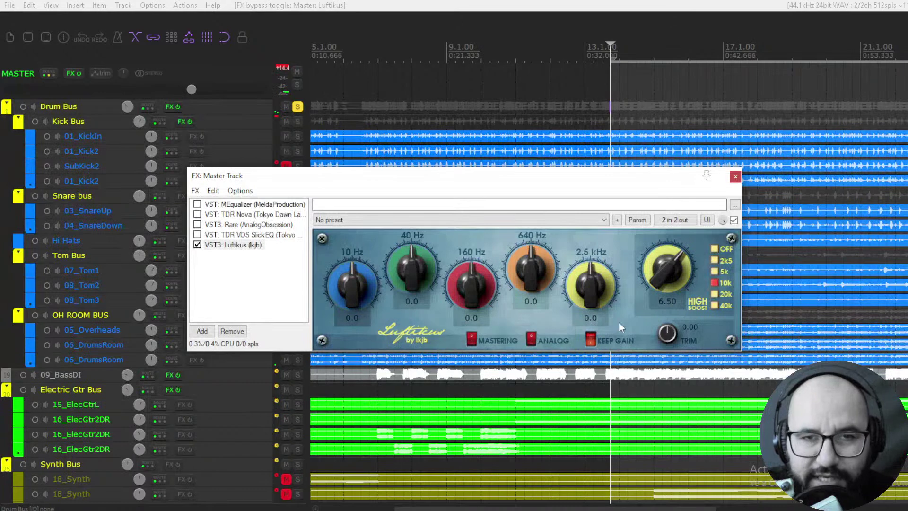
- Sweep the High Boost gain with Keep Gain off, then turn Keep Gain back on with the boost at 3.75
{"action": "key", "text": "space"}
{"action": "left_click_drag", "start_coordinate": [660, 275], "coordinate": [665, 331]}
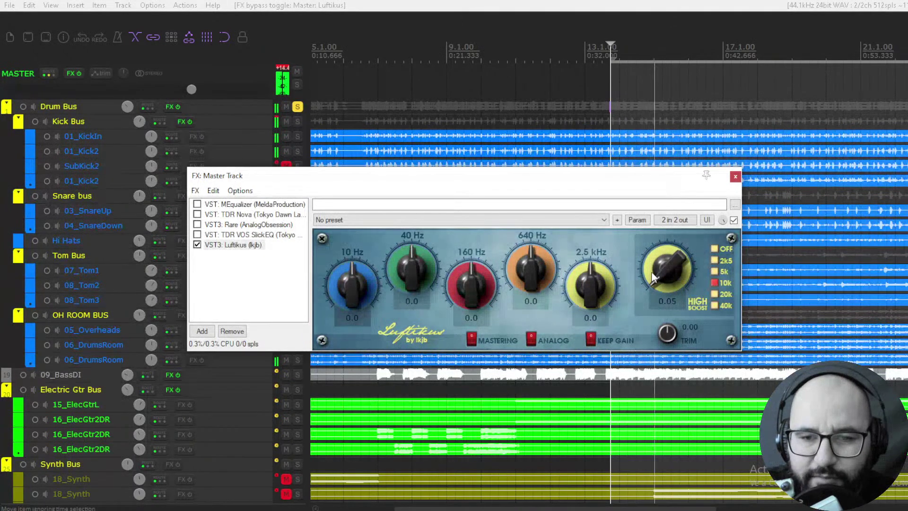
{"action": "left_click_drag", "start_coordinate": [666, 275], "coordinate": [655, 222]}
{"action": "key", "text": "space"}
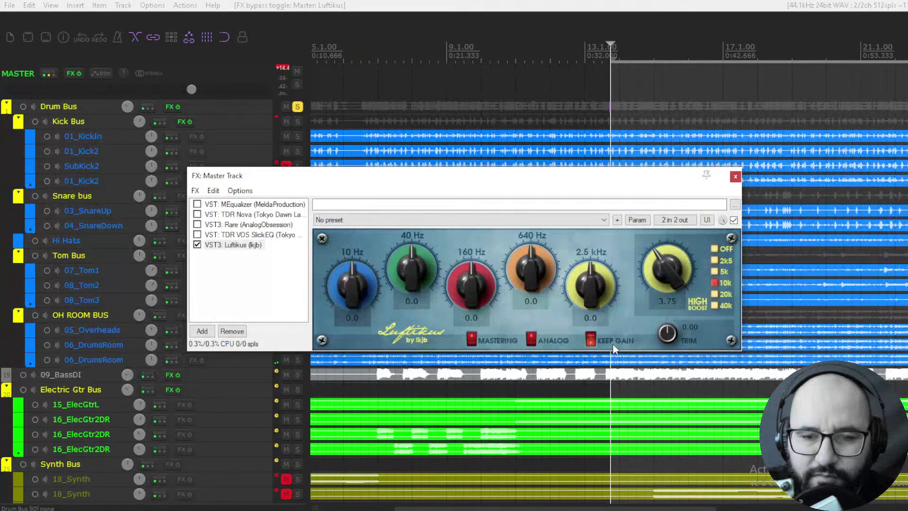
- Set the High Boost gain to 5.65 and boost the 40 Hz band to 2.6 while the drums play
{"action": "key", "text": "space"}
{"action": "mouse_move", "coordinate": [660, 274]}
{"action": "left_mouse_down"}
{"action": "mouse_move", "coordinate": [662, 233]}
{"action": "mouse_move", "coordinate": [663, 286]}
{"action": "left_mouse_up"}
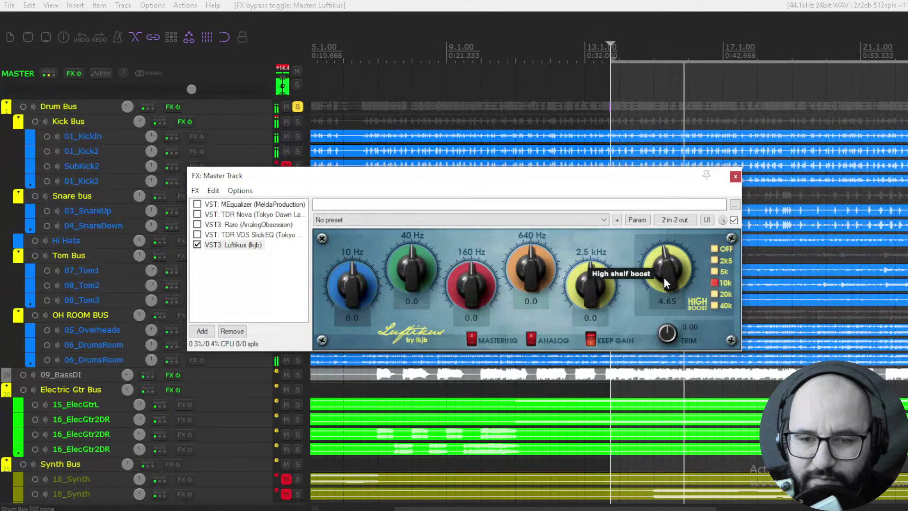
{"action": "mouse_move", "coordinate": [663, 276]}
{"action": "left_mouse_down"}
{"action": "mouse_move", "coordinate": [667, 257]}
{"action": "mouse_move", "coordinate": [669, 270]}
{"action": "left_mouse_up"}
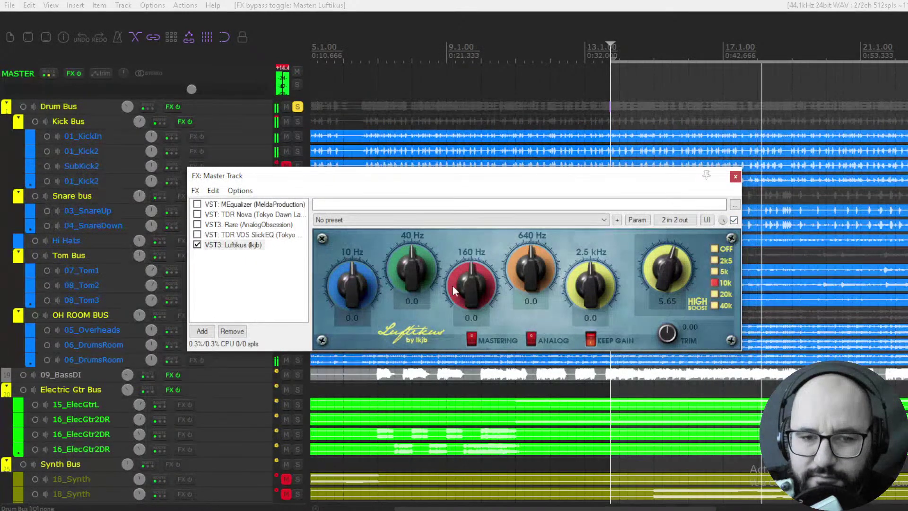
{"action": "left_click_drag", "start_coordinate": [413, 269], "coordinate": [411, 250]}
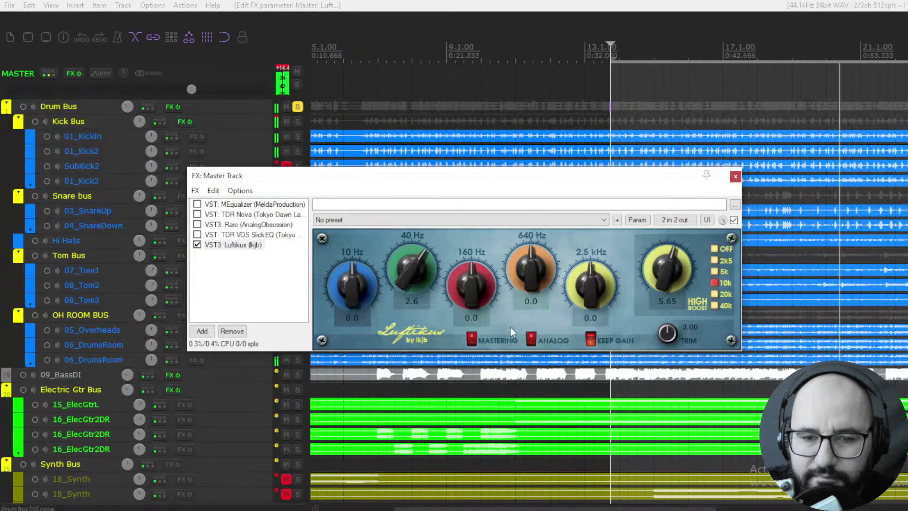
- Enable Luftikus's Analog option and compare the drums with the equalizer bypassed and active
{"action": "left_click", "coordinate": [533, 341]}
{"action": "left_click", "coordinate": [734, 221]}
{"action": "left_click", "coordinate": [734, 220]}
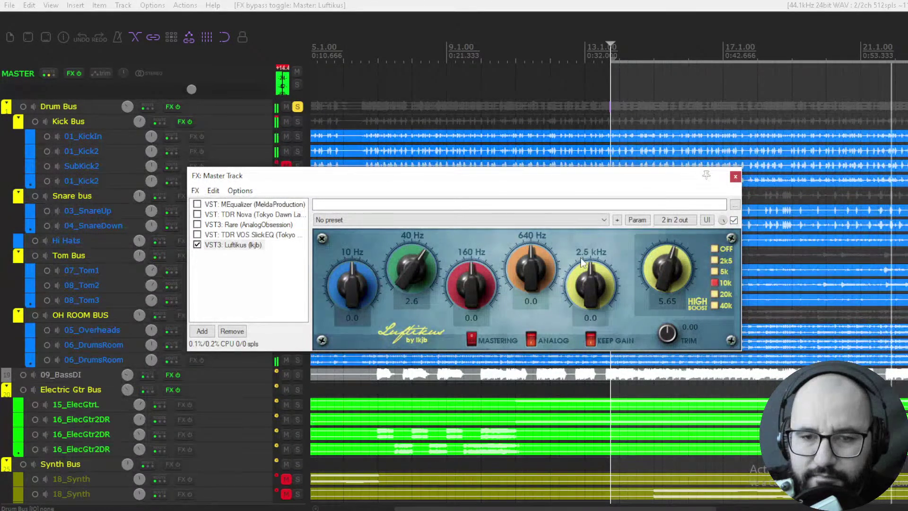
{"action": "left_click", "coordinate": [734, 221]}
{"action": "left_click", "coordinate": [735, 220]}
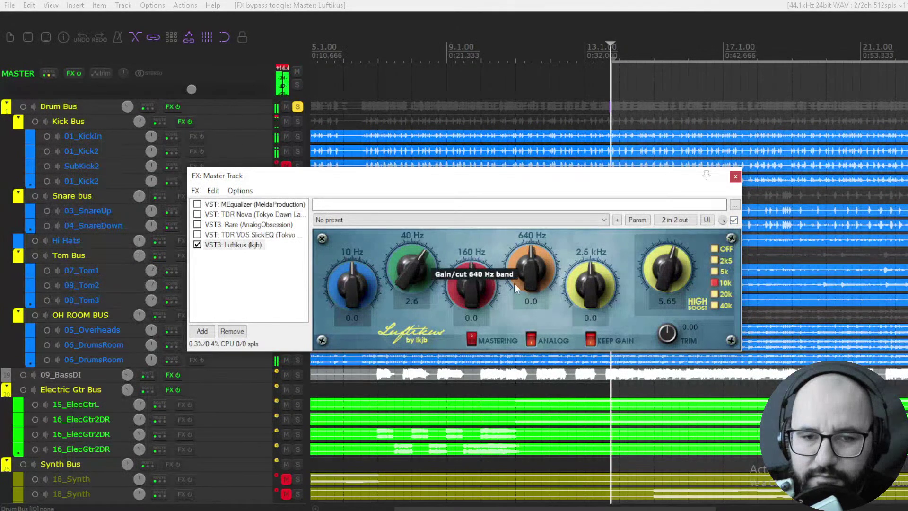
- Cut the 640 Hz band, compare the drums against bypass and ease the cut to -5.1
{"action": "left_click_drag", "start_coordinate": [528, 272], "coordinate": [523, 316]}
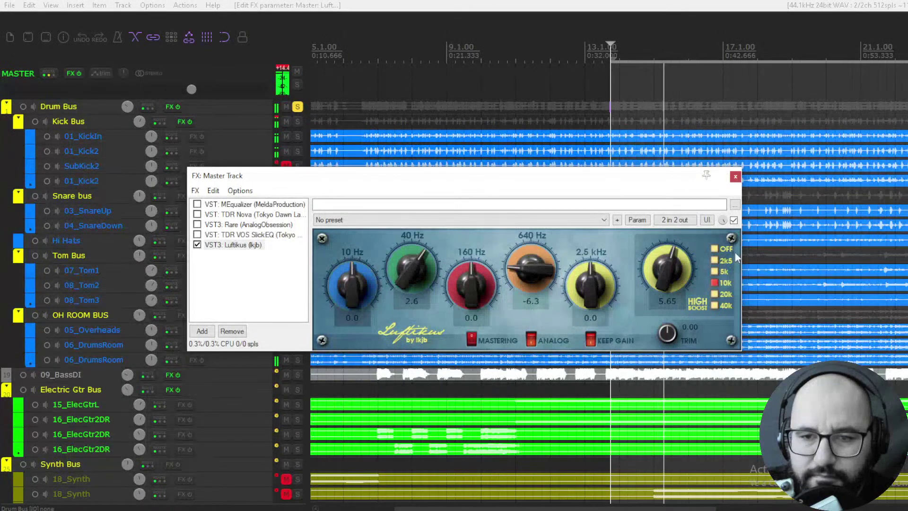
{"action": "left_click", "coordinate": [734, 220]}
{"action": "left_click", "coordinate": [734, 220]}
{"action": "left_click_drag", "start_coordinate": [535, 271], "coordinate": [532, 261]}
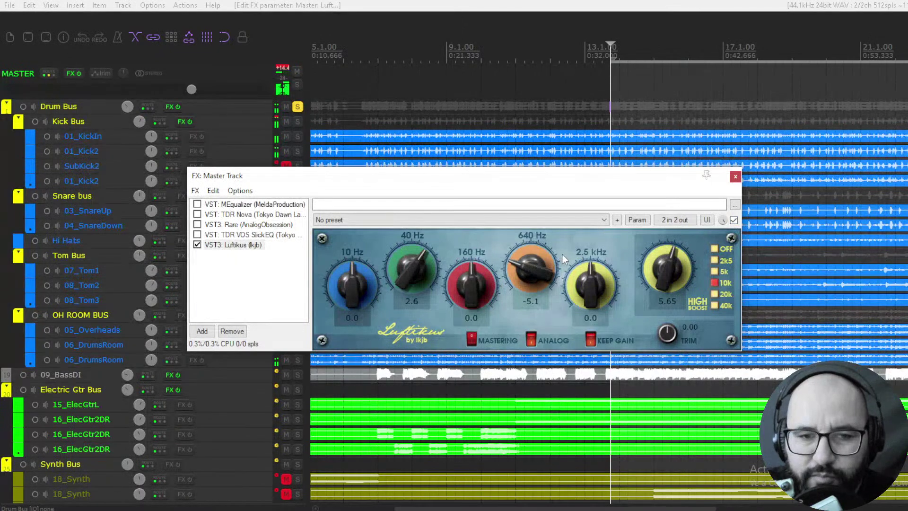
- Reset Luftikus's band and High Boost gains to zero, disable the plugin and unsolo the Drum Bus
{"action": "double_click", "coordinate": [657, 267]}
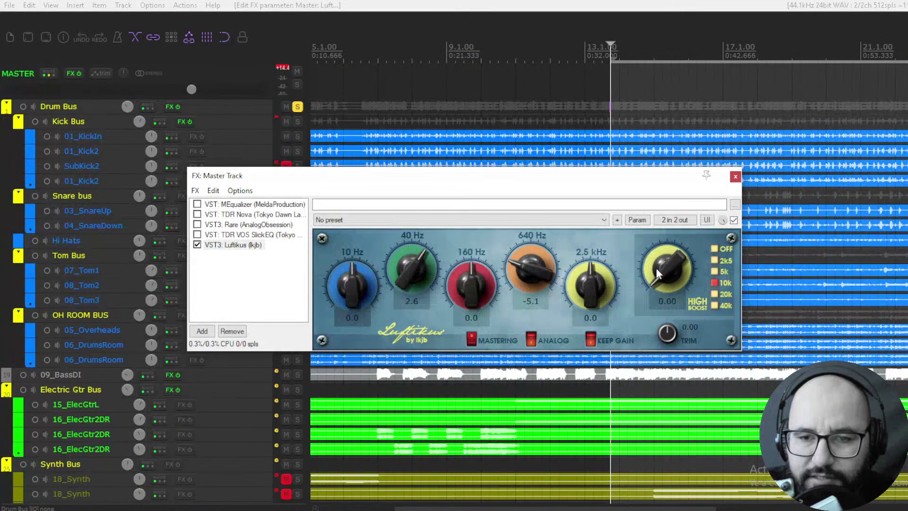
{"action": "double_click", "coordinate": [527, 273]}
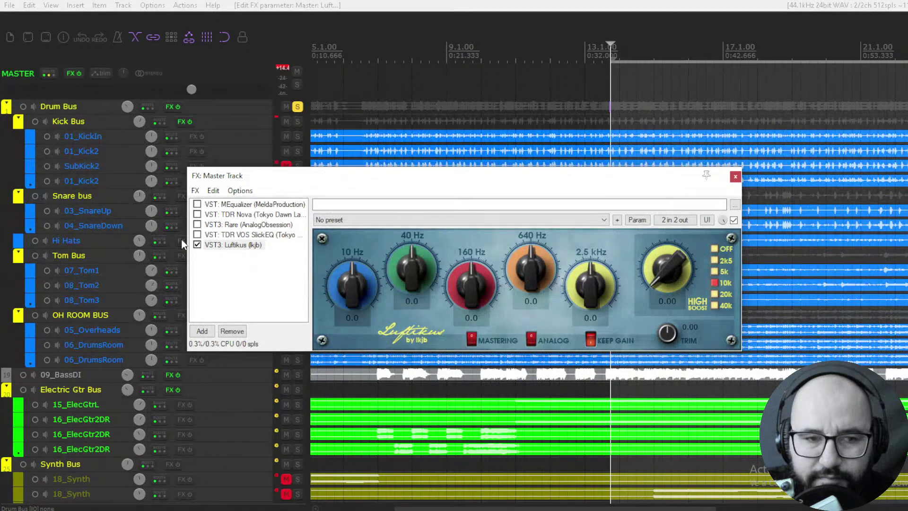
{"action": "left_click", "coordinate": [197, 245]}
{"action": "left_click", "coordinate": [297, 106]}
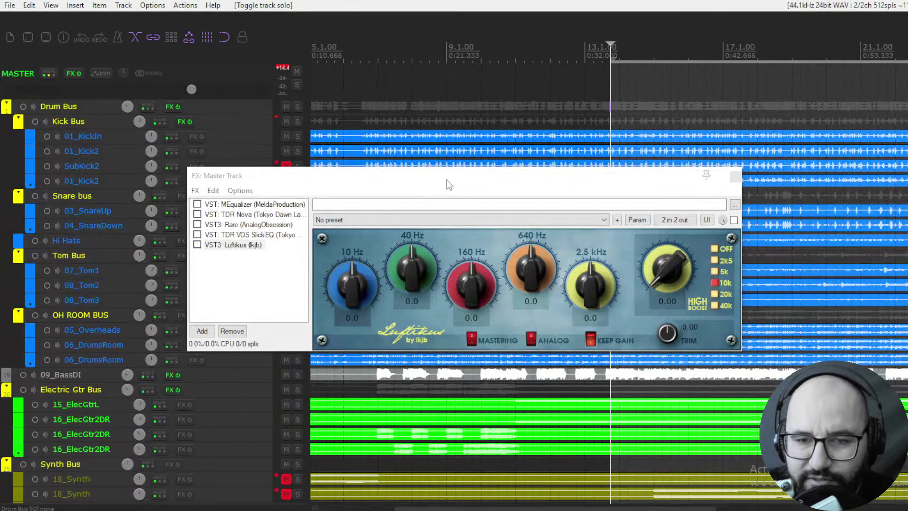
- Play the full mix, enable Luftikus and set its High Boost gain to 4.60
{"action": "key", "text": "space"}
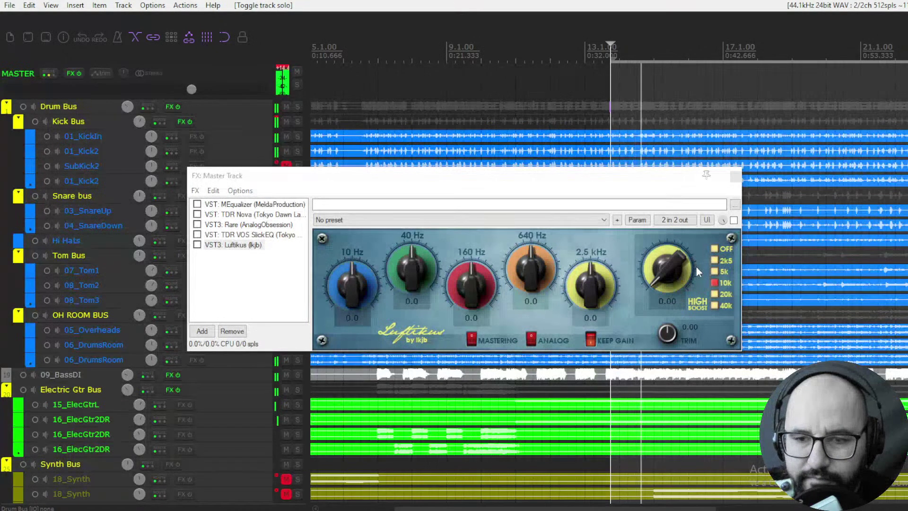
{"action": "left_click_drag", "start_coordinate": [668, 271], "coordinate": [642, 221]}
{"action": "left_click", "coordinate": [733, 220]}
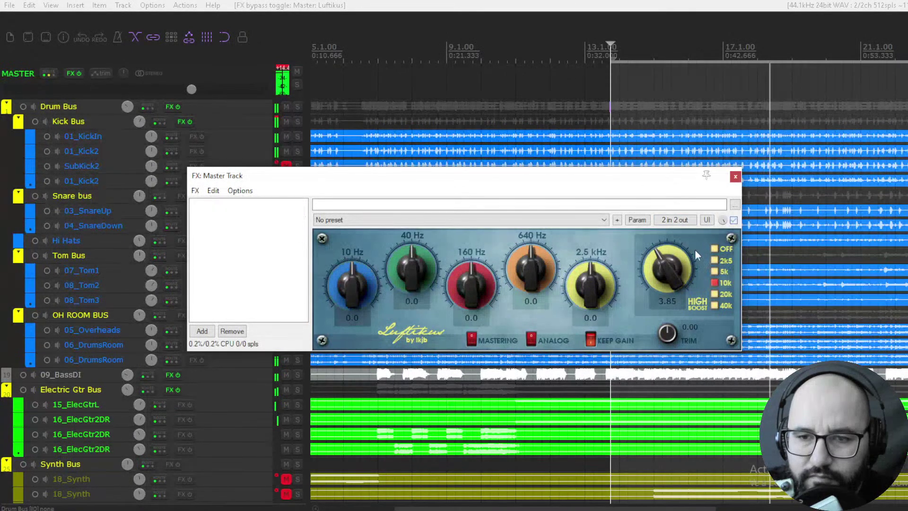
{"action": "left_click_drag", "start_coordinate": [673, 257], "coordinate": [689, 245]}
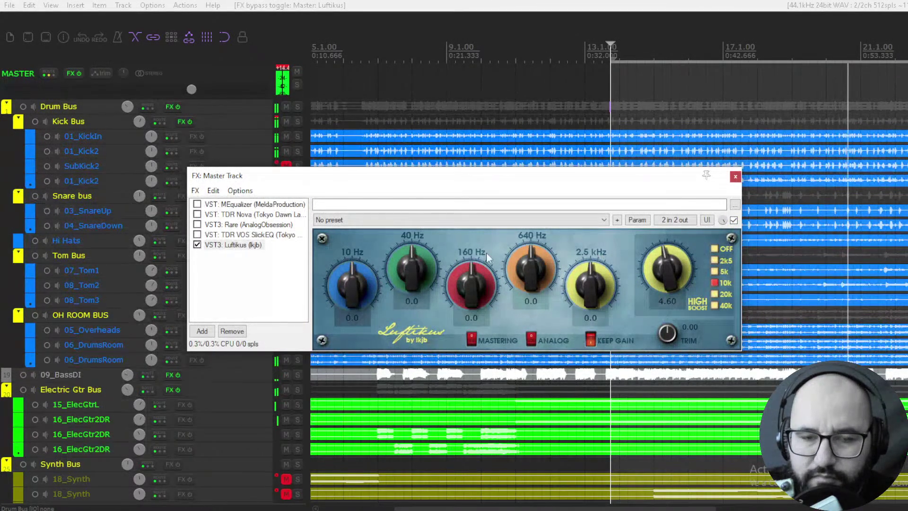
- Try the Analog option and boost the 40 Hz band to 3.4, comparing the full mix against bypass
{"action": "left_click", "coordinate": [531, 339]}
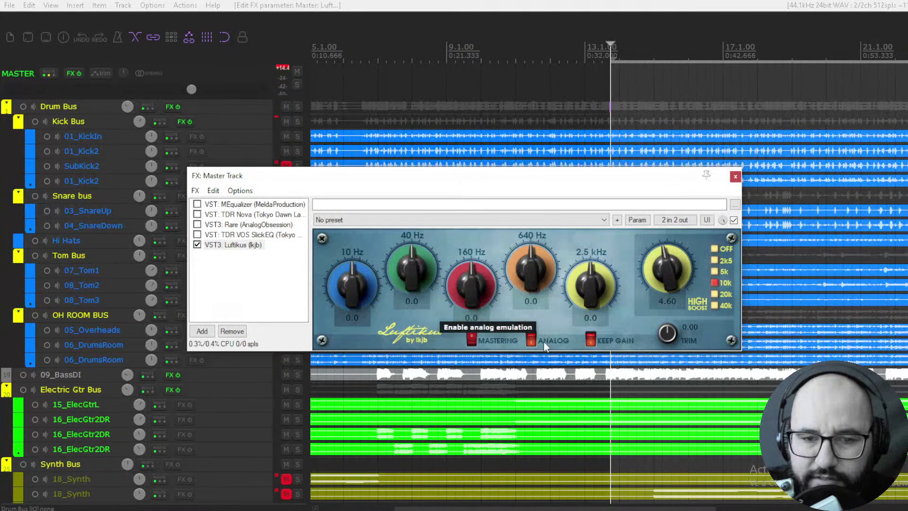
{"action": "left_click_drag", "start_coordinate": [412, 275], "coordinate": [408, 251]}
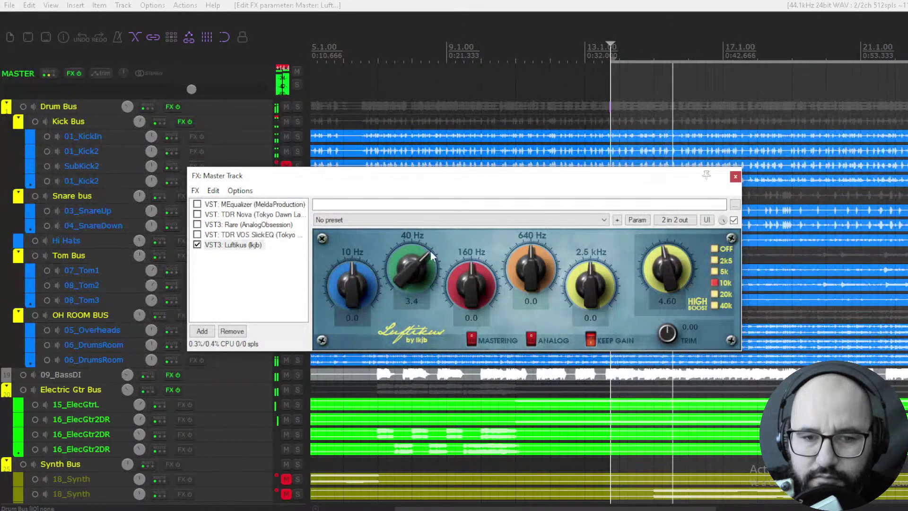
{"action": "left_click", "coordinate": [734, 220]}
{"action": "left_click", "coordinate": [733, 219]}
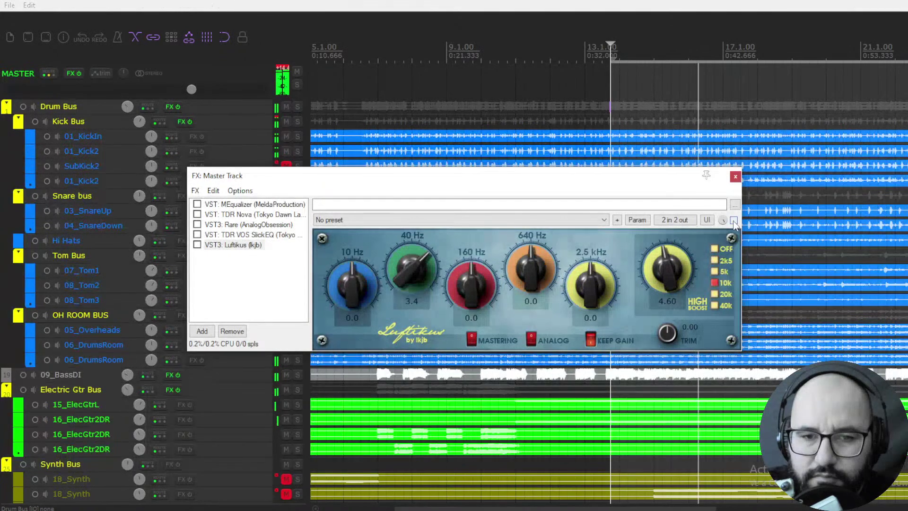
- Set the 640 Hz band to -0.5 and the 2.5 kHz band to 1.4, comparing the mix against bypass
{"action": "mouse_move", "coordinate": [542, 271]}
{"action": "left_mouse_down"}
{"action": "mouse_move", "coordinate": [532, 294]}
{"action": "mouse_move", "coordinate": [535, 273]}
{"action": "left_mouse_up"}
{"action": "mouse_move", "coordinate": [592, 282]}
{"action": "left_mouse_down"}
{"action": "mouse_move", "coordinate": [595, 265]}
{"action": "mouse_move", "coordinate": [596, 277]}
{"action": "left_mouse_up"}
{"action": "left_click", "coordinate": [733, 223]}
{"action": "left_click", "coordinate": [733, 222]}
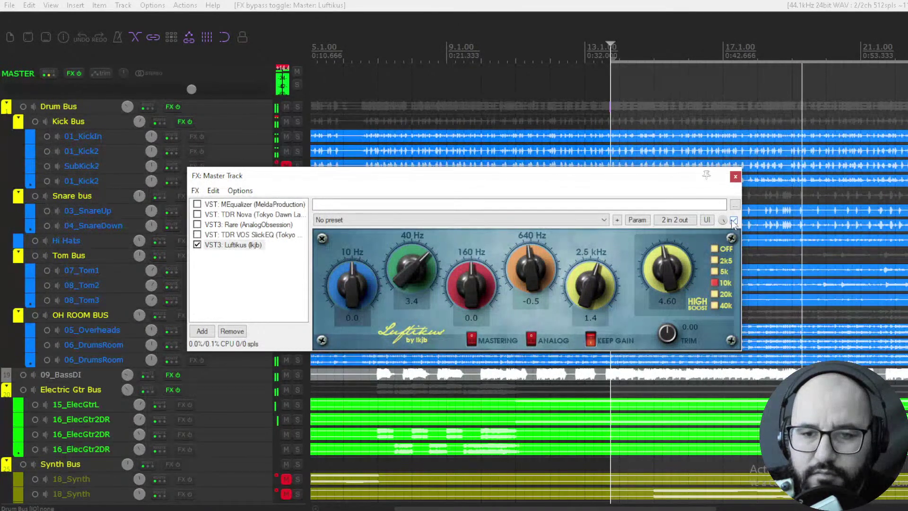
- Stop playback of the full mix and disable Luftikus on the master track
{"action": "left_click", "coordinate": [594, 282]}
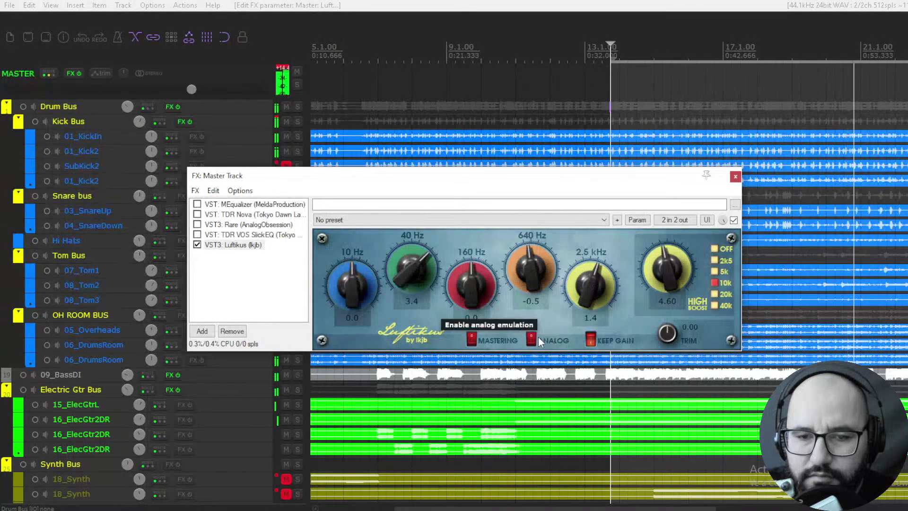
{"action": "key", "text": "space"}
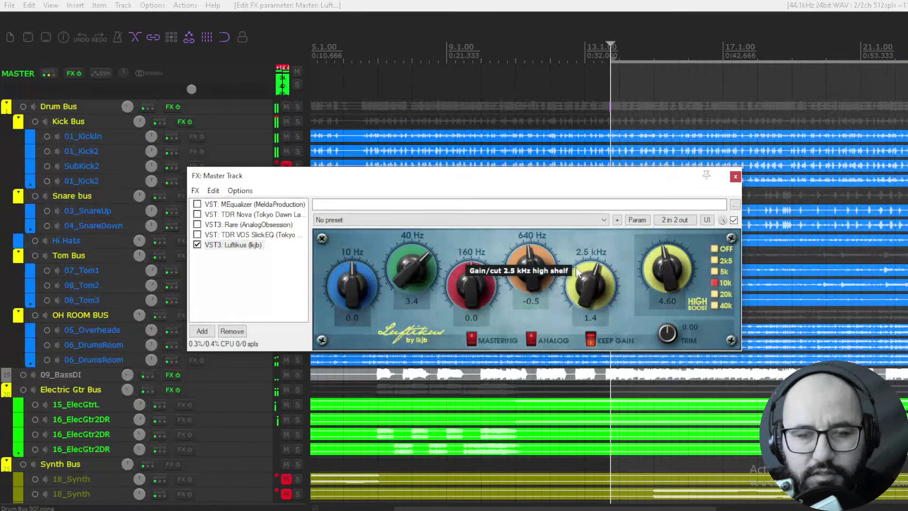
{"action": "left_click", "coordinate": [196, 245]}
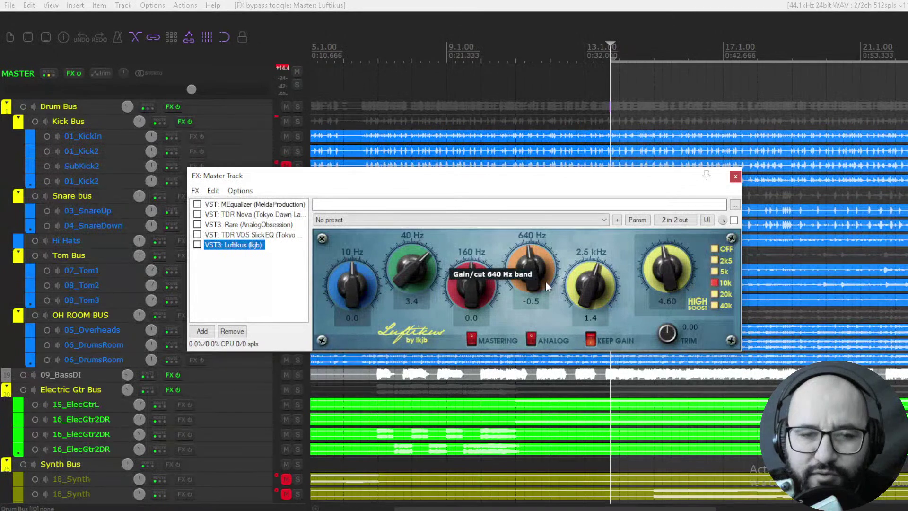
- Switch to the browser showing the music production website and reveal its free Guides and Tools options
{"action": "key", "text": "alt+Tab"}
{"action": "left_click", "coordinate": [118, 401]}
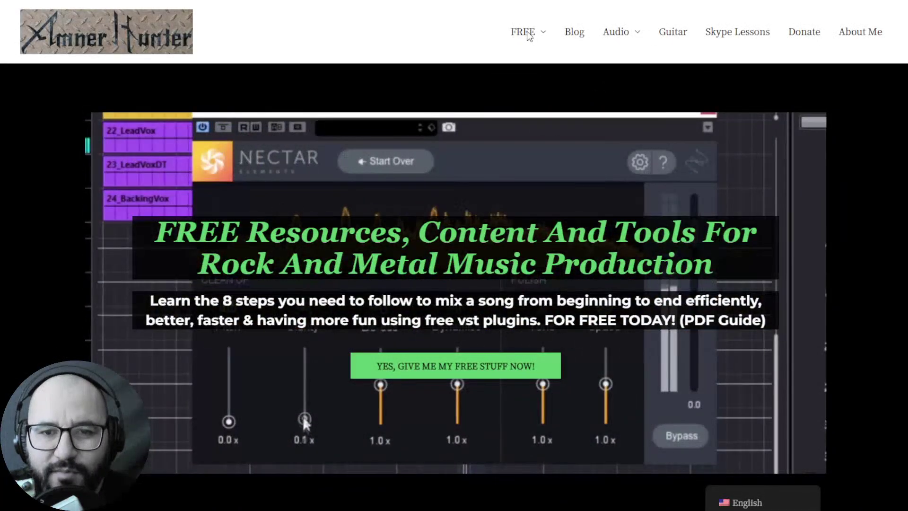
{"action": "mouse_move", "coordinate": [531, 38]}
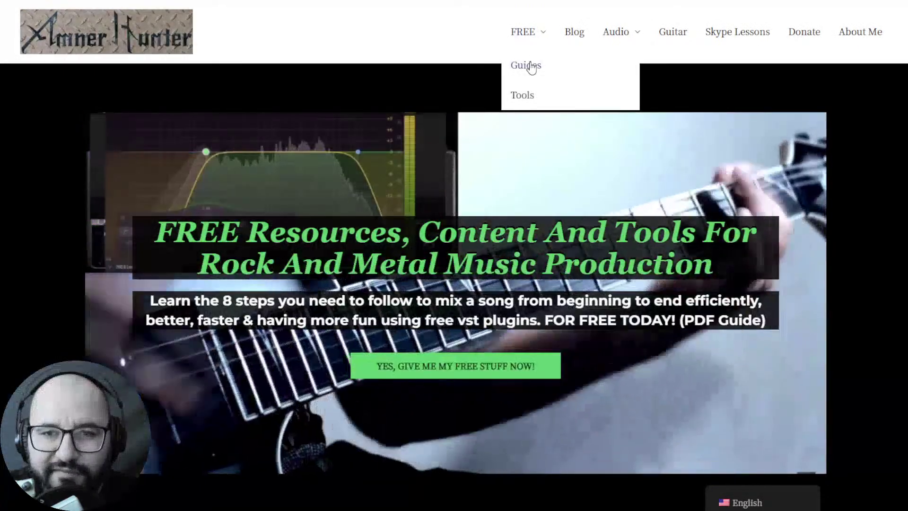